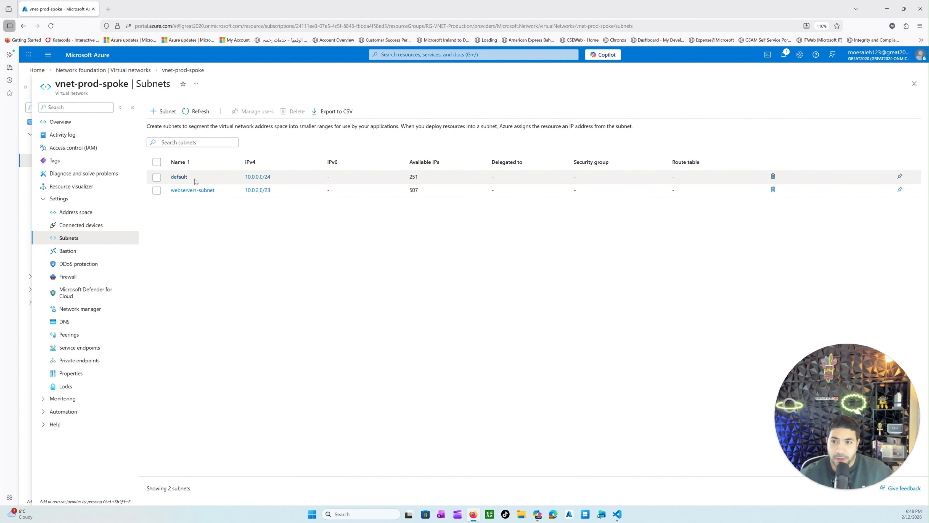
# - Review the subnets and overview details of the vnet-prod-spoke virtual network, including the default and webservers-subnet entries
pyautogui.moveTo(194, 179); pyautogui.dragTo(168, 175)
pyautogui.moveTo(219, 191); pyautogui.dragTo(171, 190)
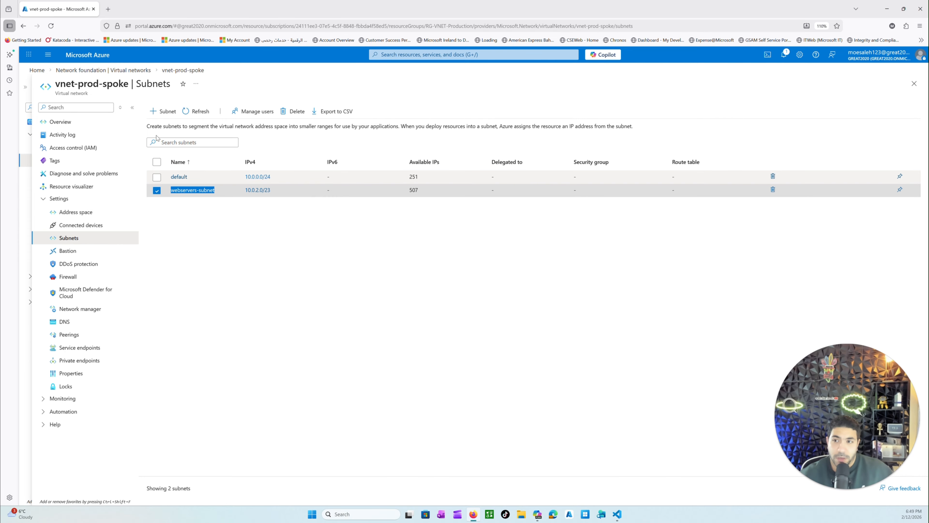
pyautogui.click(64, 123)
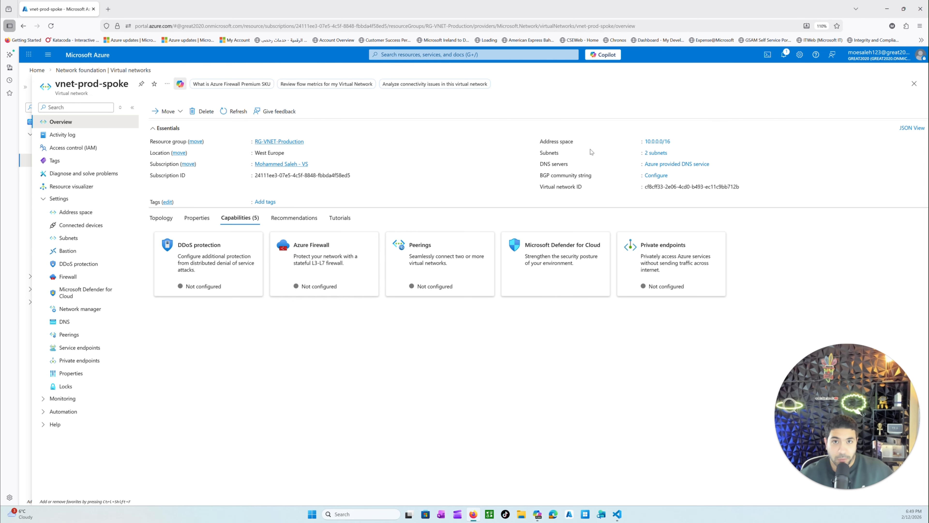
pyautogui.click(96, 240)
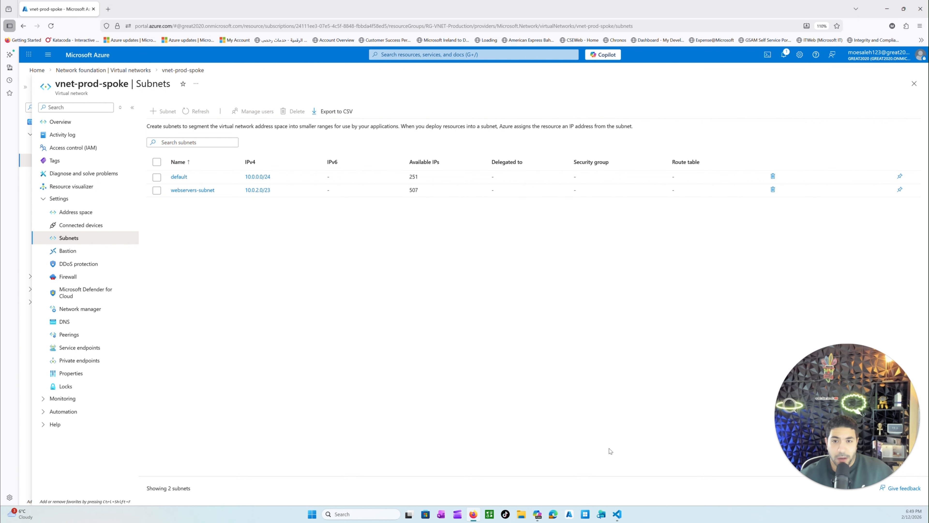
# - Switch to Visual Studio Code, ask the chat "how can i connect to az using cli or powershell" and read through the answer
pyautogui.click(617, 514)
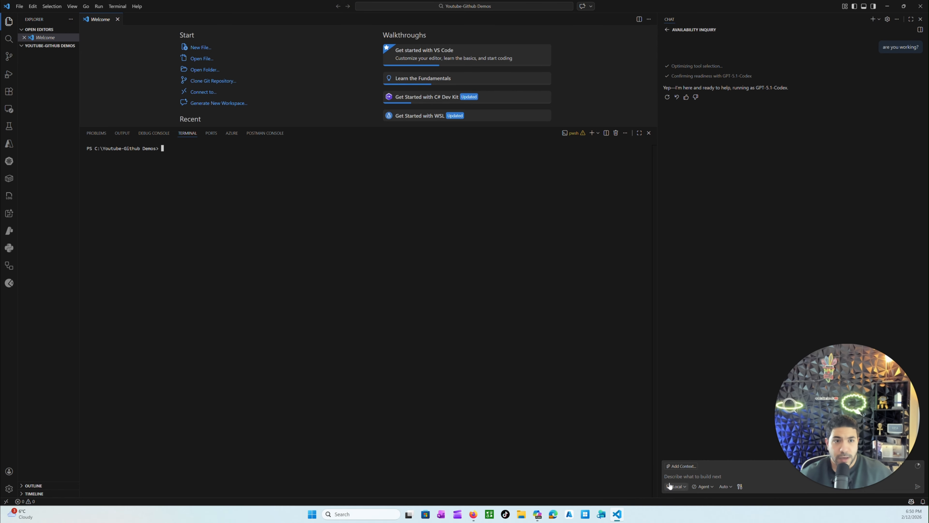
pyautogui.write('how can i connect to az using cli or p')
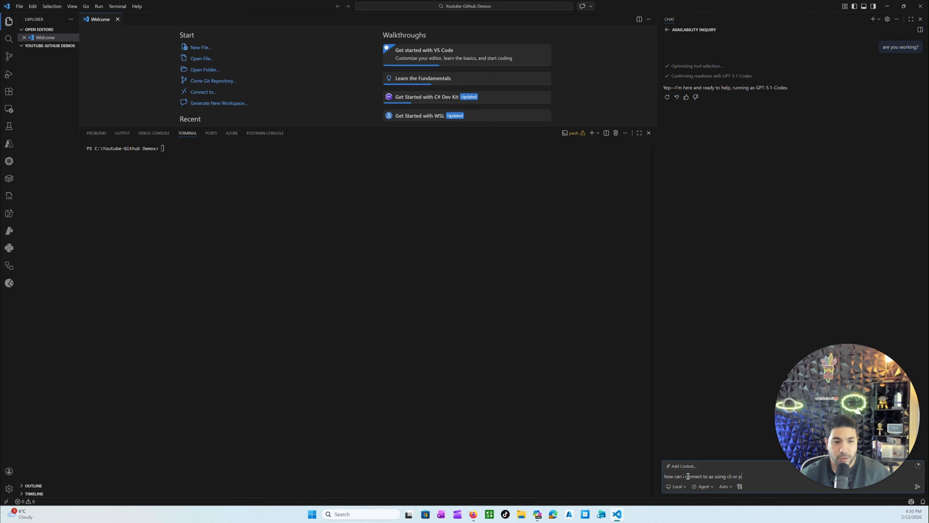
pyautogui.write('owershell')
pyautogui.press('Return')
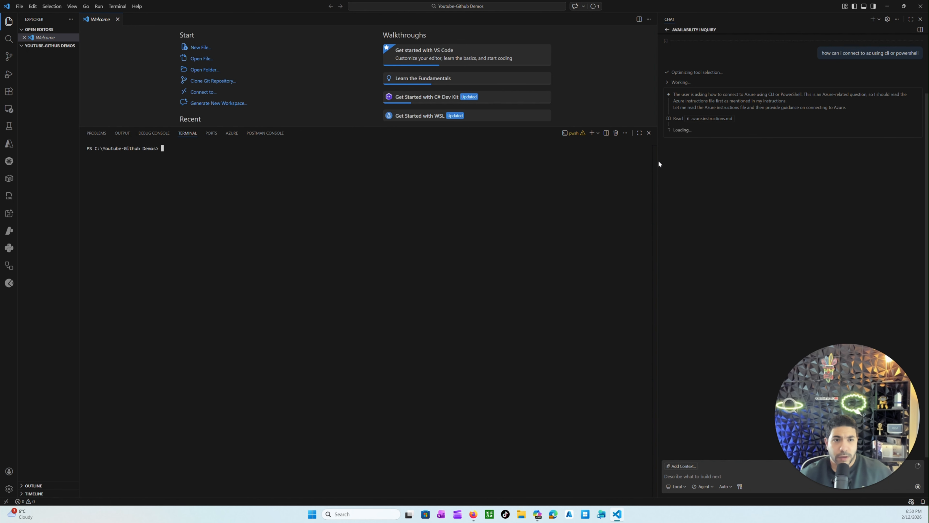
pyautogui.scroll(2, 698, 92)
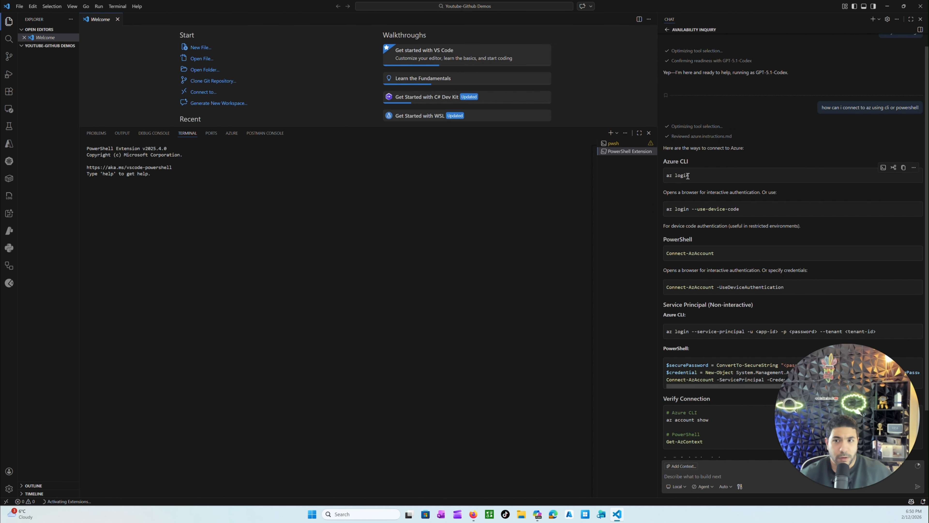
pyautogui.scroll(-1, 681, 182)
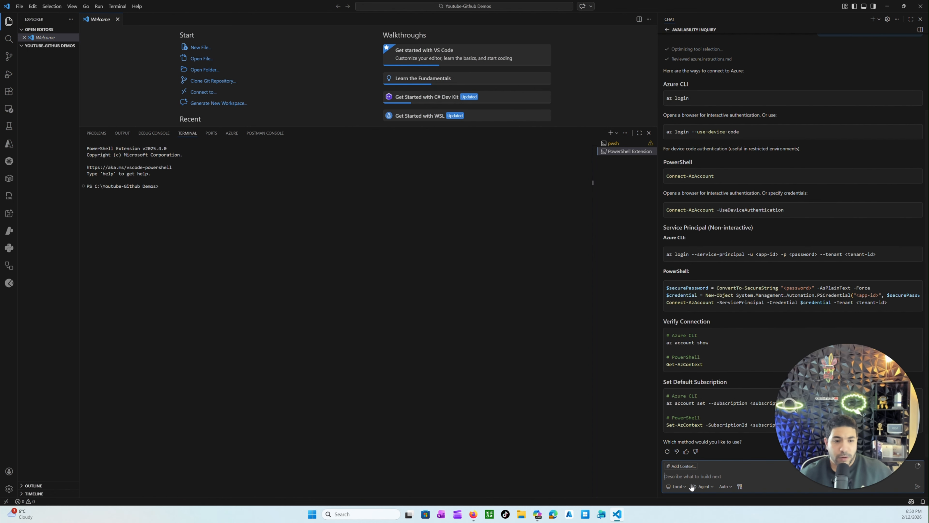
# - Set the chat to Plan mode and begin the prompt with "I have virtual network on Azure named"
pyautogui.click(710, 487)
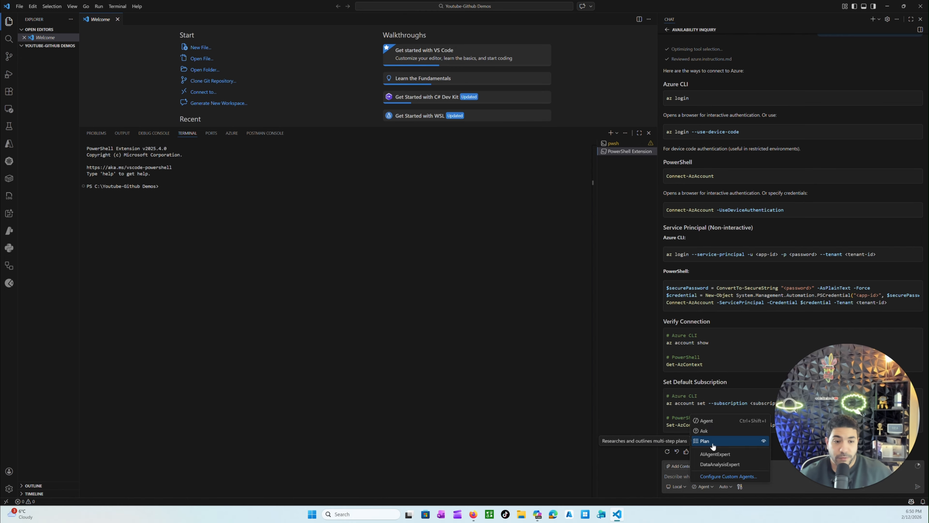
pyautogui.click(705, 441)
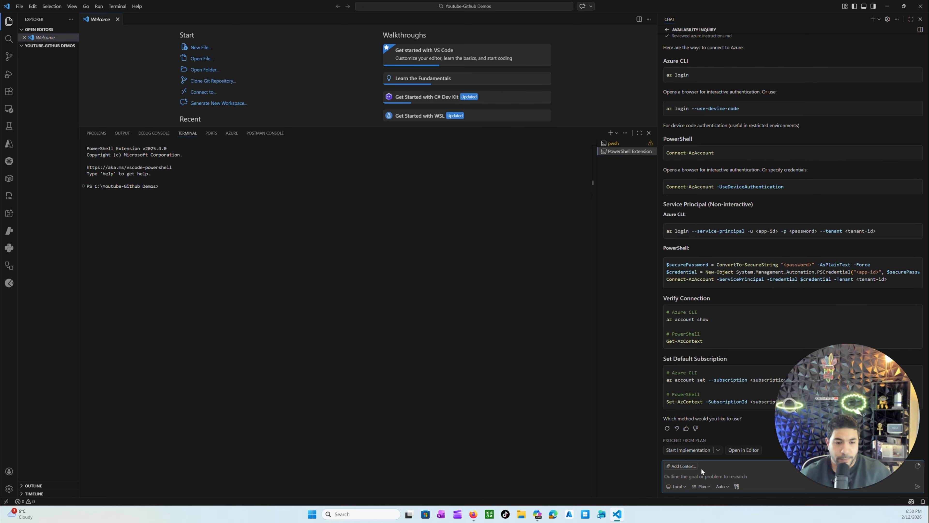
pyautogui.write('I have  virtua')
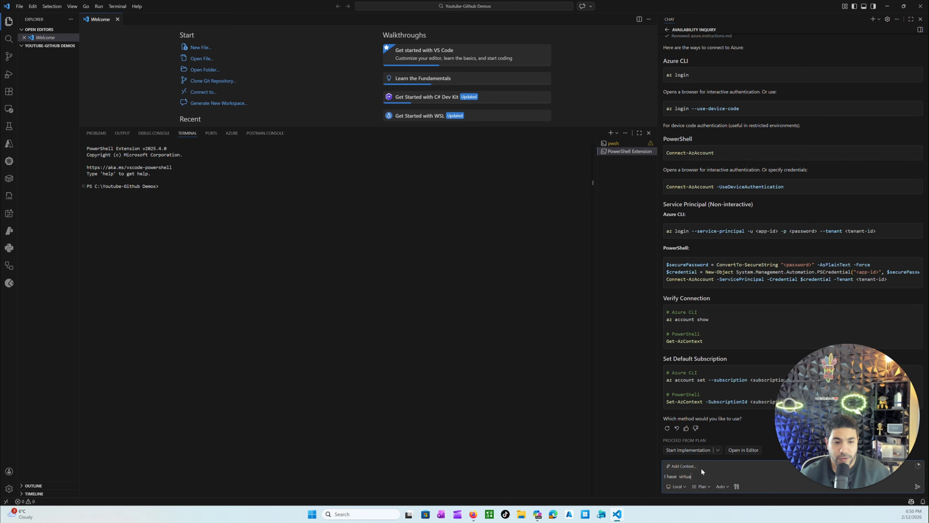
pyautogui.write('l network on Azure ')
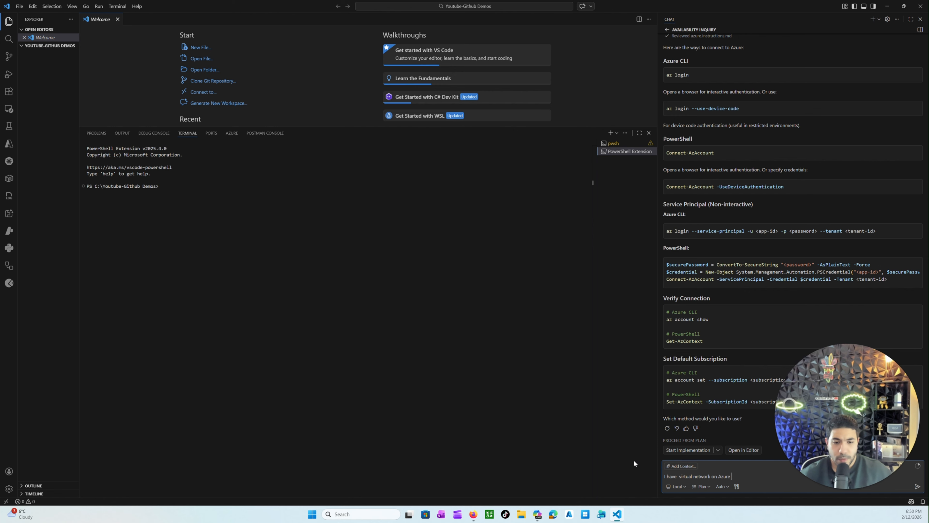
pyautogui.write('named')
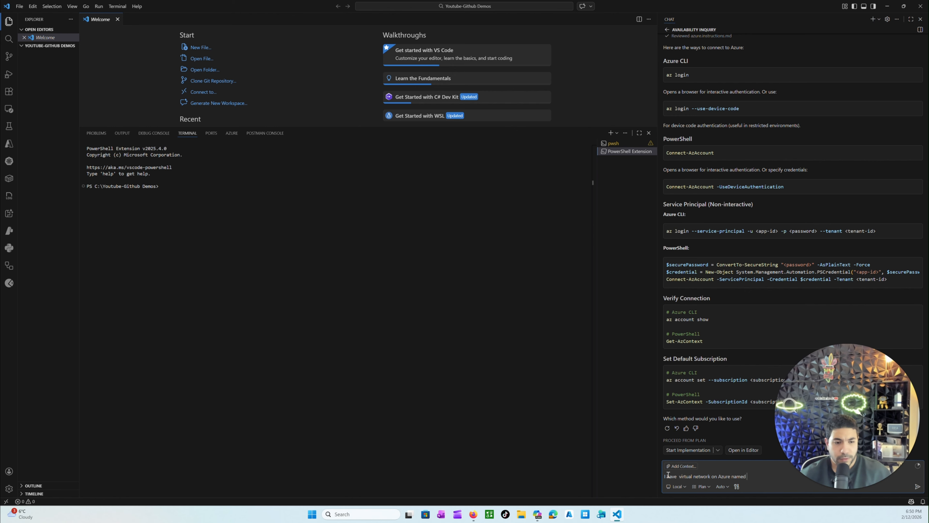
# - Copy the virtual network name vnet-prod-spoke from the Azure portal in Firefox and insert it into the VS Code chat prompt, followed by a comma
pyautogui.click(474, 516)
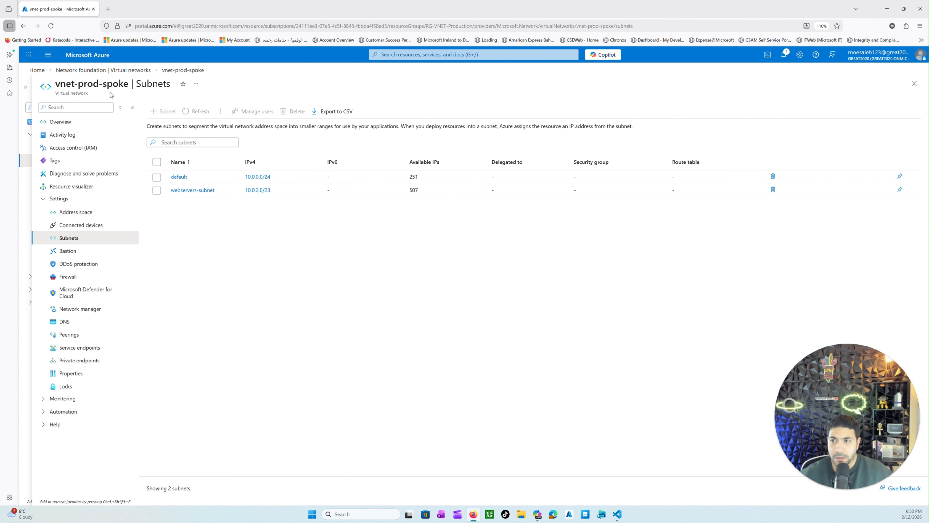
pyautogui.moveTo(55, 83); pyautogui.dragTo(129, 84)
pyautogui.rightClick(128, 84)
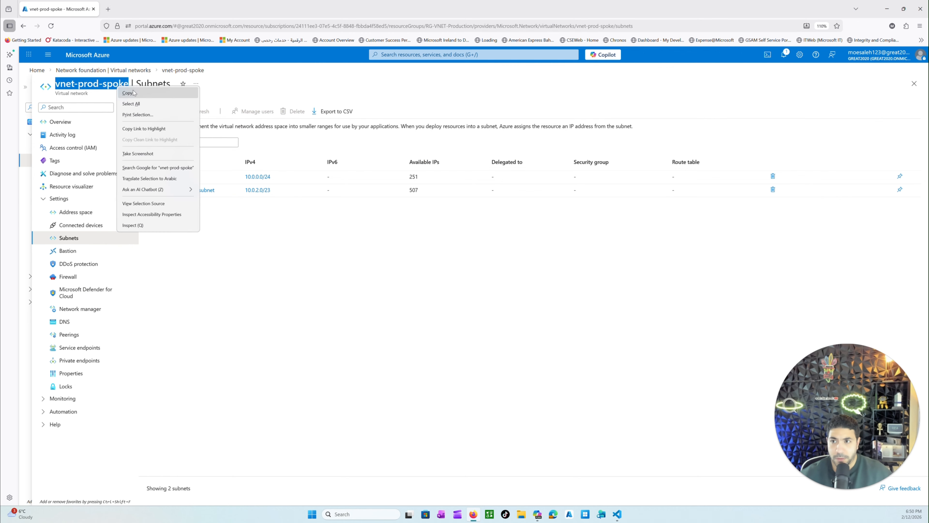
pyautogui.click(139, 94)
pyautogui.click(887, 9)
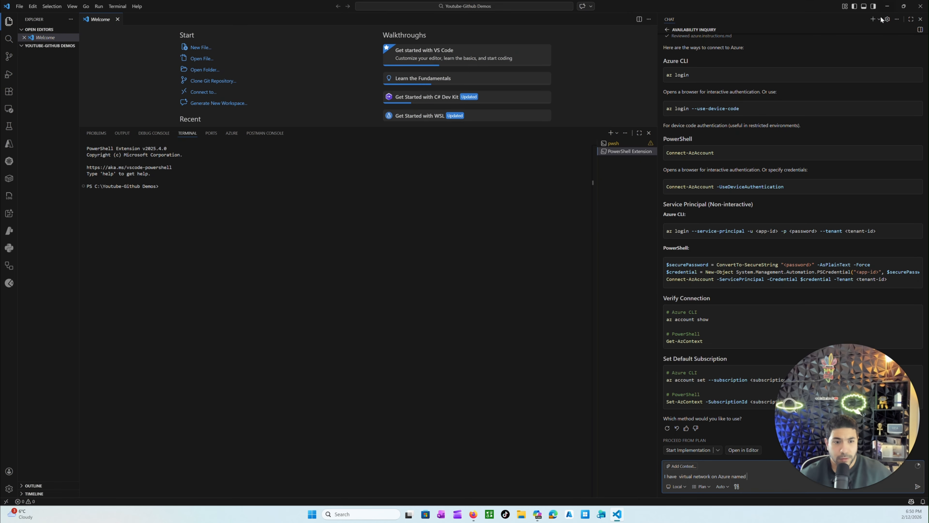
pyautogui.click(768, 476)
pyautogui.hotkey('ctrl', 'v')
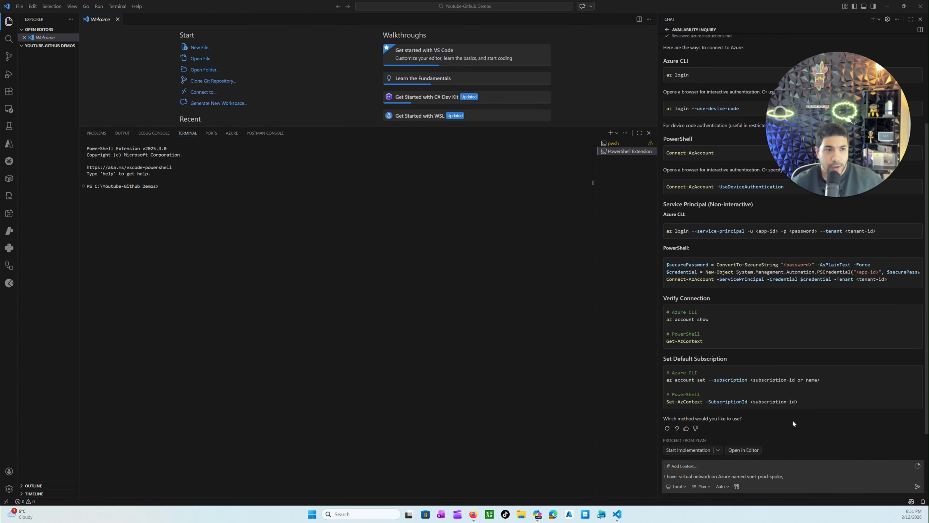
pyautogui.moveTo(676, 123); pyautogui.dragTo(579, 107)
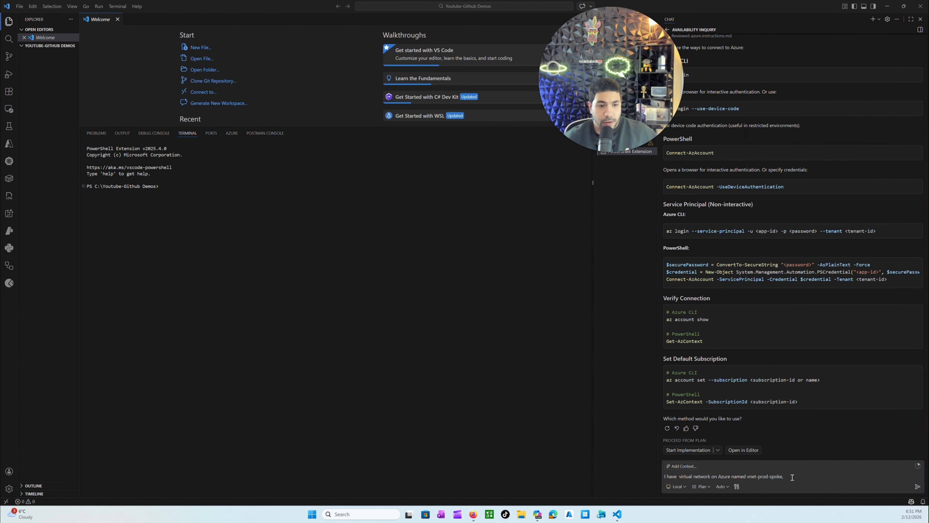
# - Continue the chat prompt with "2 subnets one default and the other is"
pyautogui.click(801, 479)
pyautogui.write('2 ')
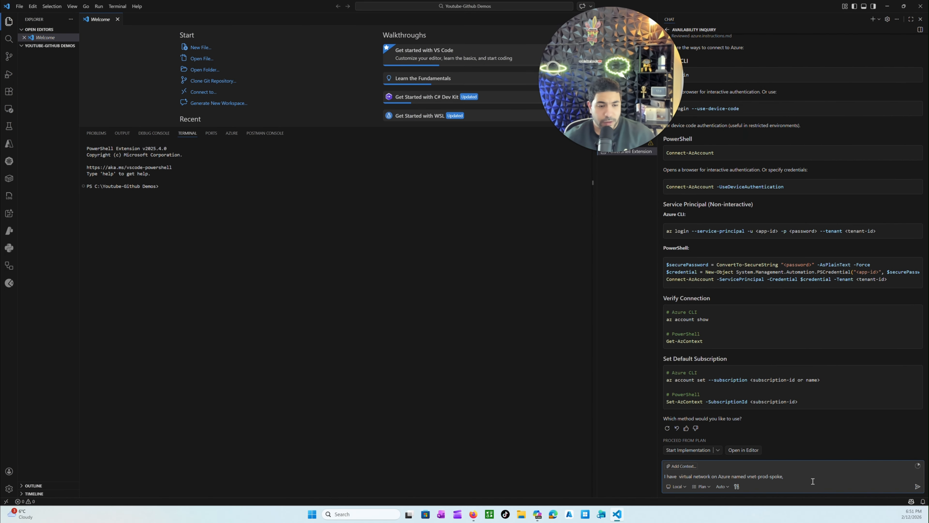
pyautogui.write('subnets')
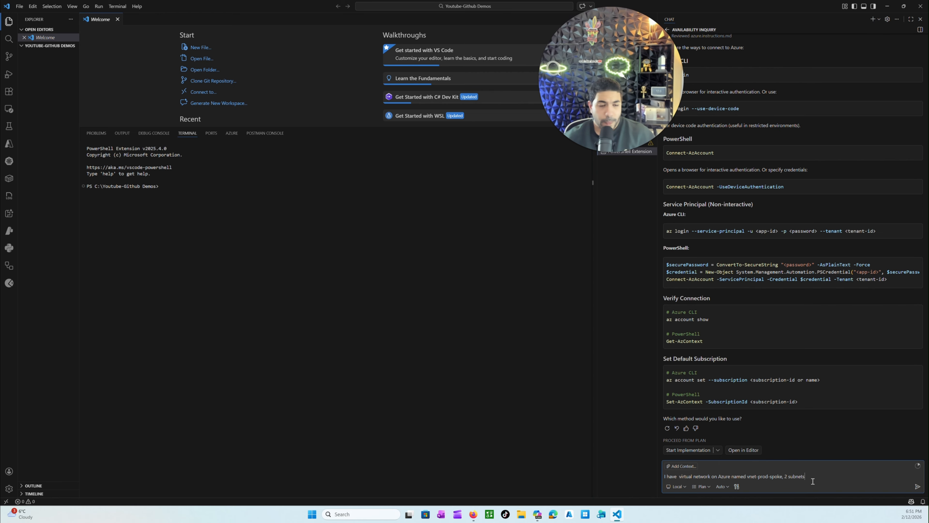
pyautogui.write(' one default and ')
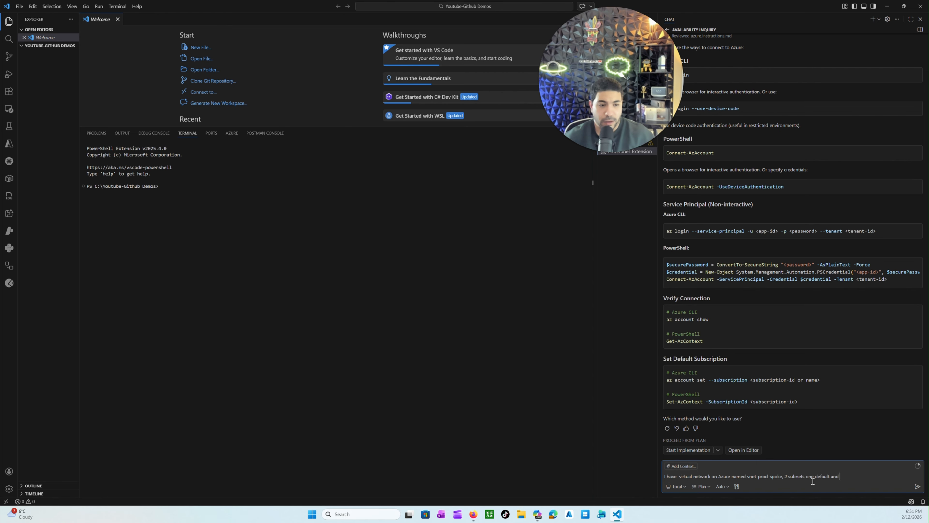
pyautogui.write('the other is')
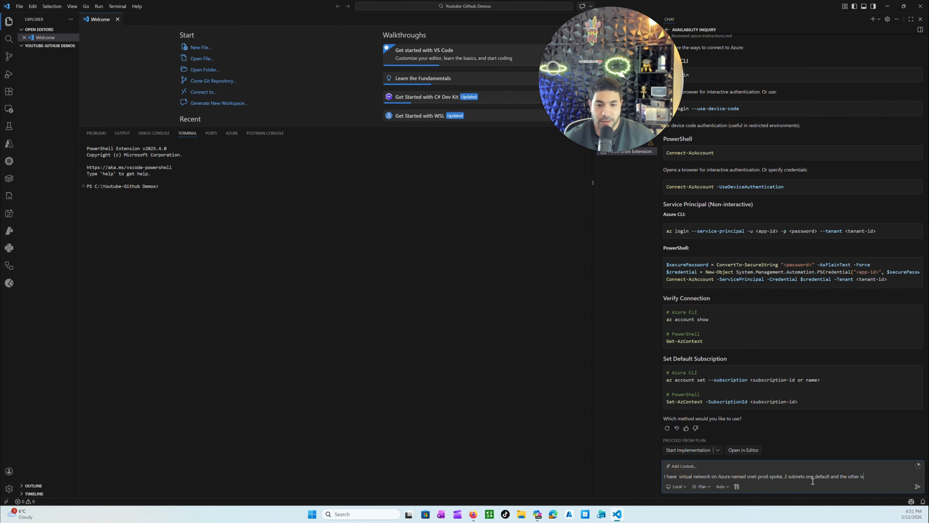
# - Copy the subnet name webservers-subnet from the Azure portal in Firefox and append it to the VS Code chat prompt
pyautogui.click(474, 515)
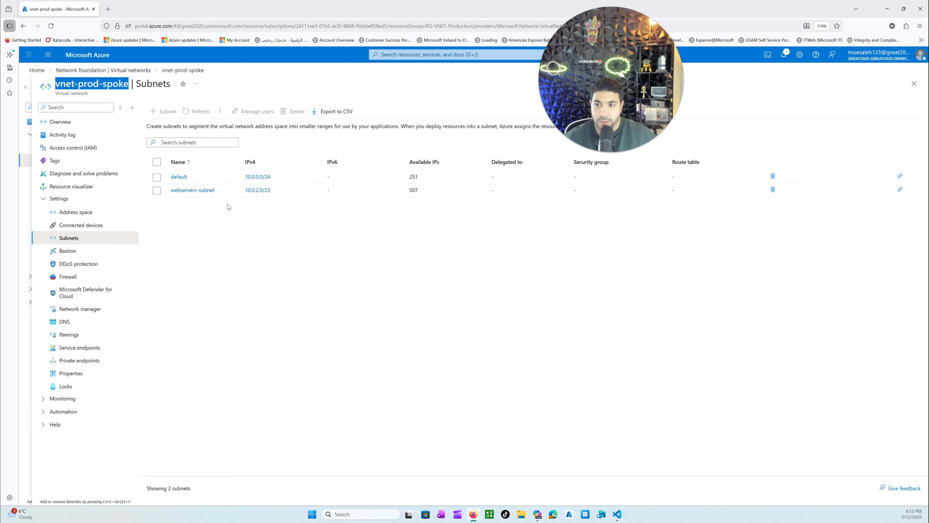
pyautogui.moveTo(216, 191); pyautogui.dragTo(171, 193)
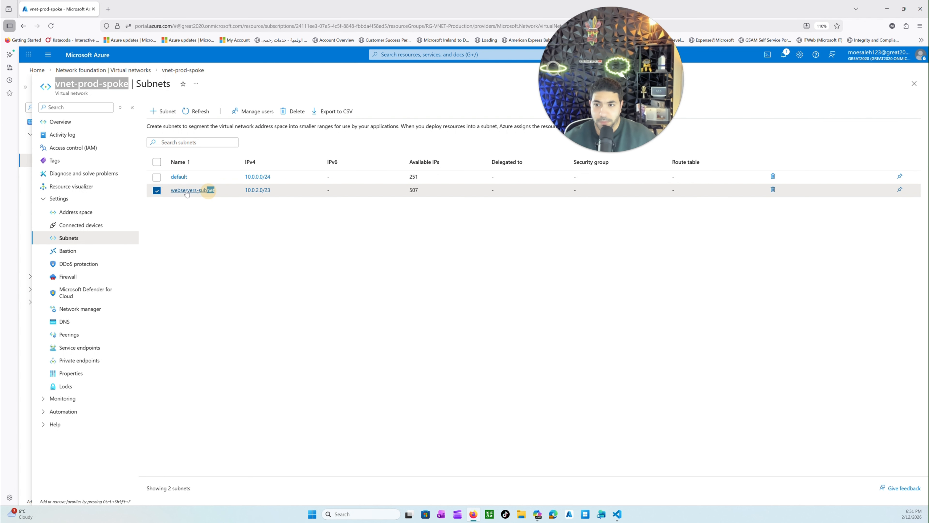
pyautogui.rightClick(172, 192)
pyautogui.click(199, 199)
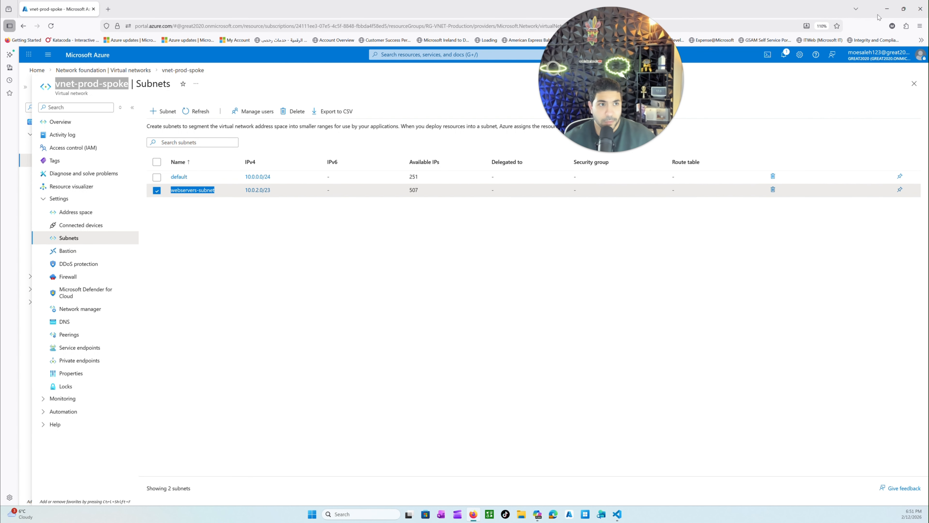
pyautogui.click(887, 8)
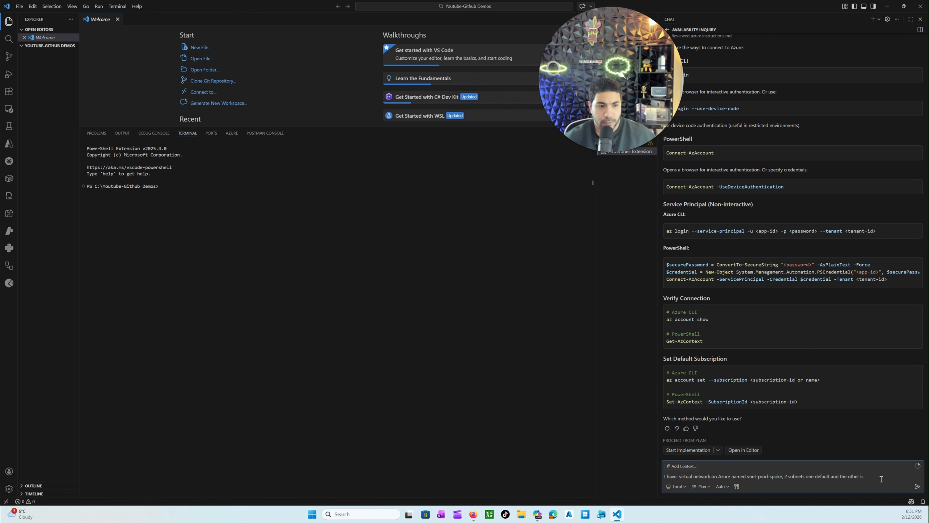
pyautogui.hotkey('ctrl', 'v')
# - Extend the chat prompt with "i want you to look at the location of this virtual network, then"
pyautogui.write('i wan')
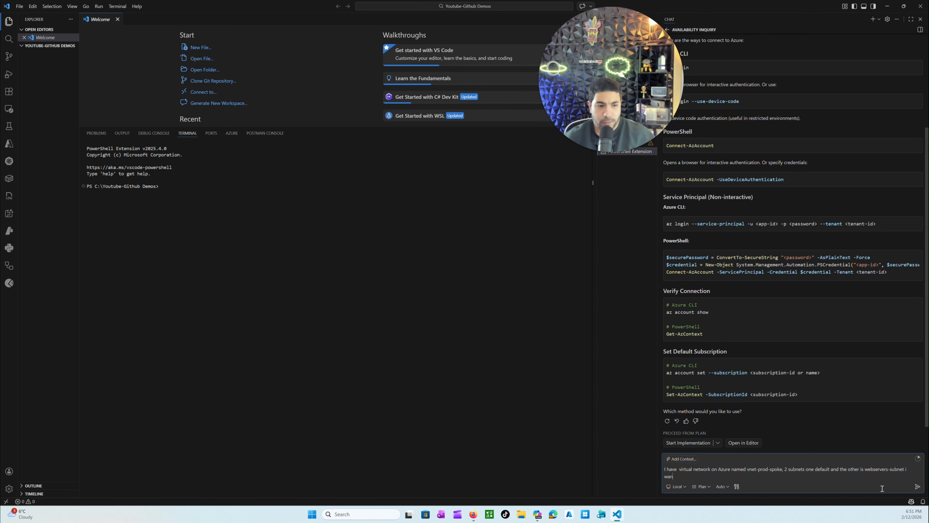
pyautogui.write('t you to')
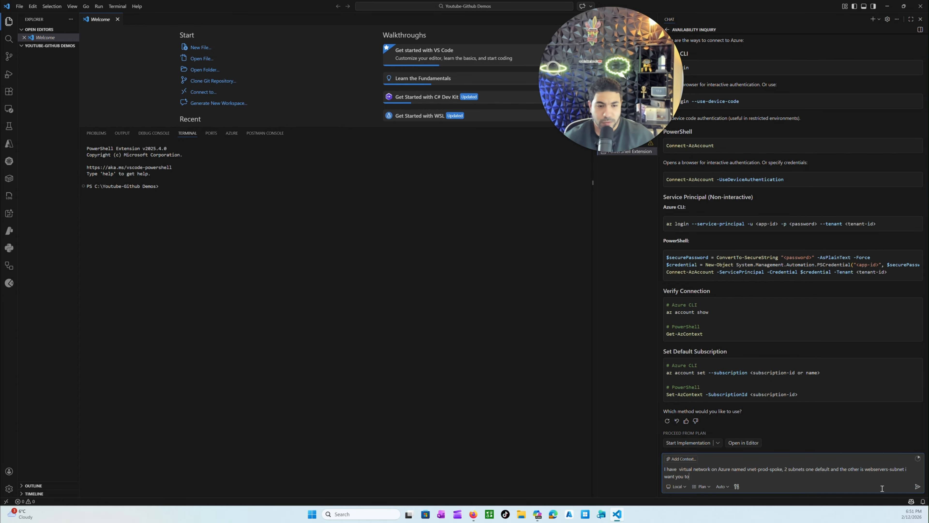
pyautogui.write(' lo')
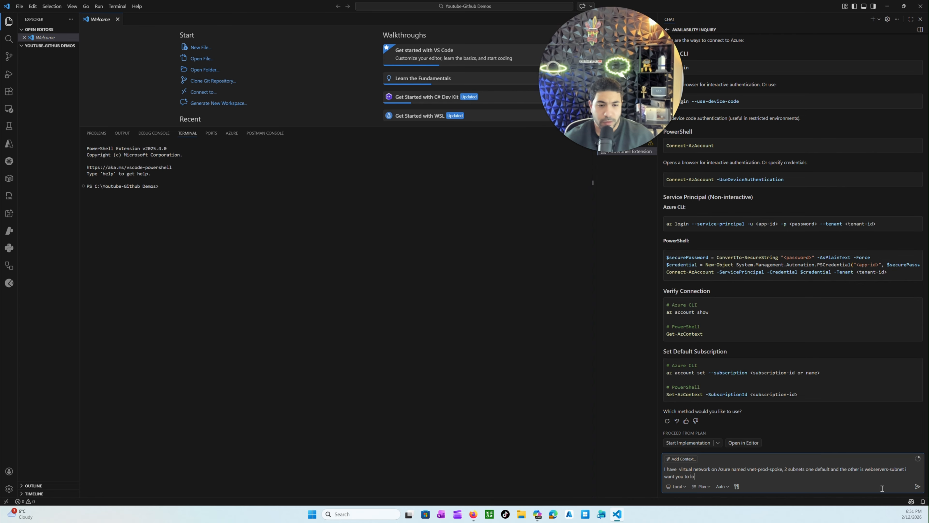
pyautogui.write('ok at the location of this virtual n')
pyautogui.write('etwork, then')
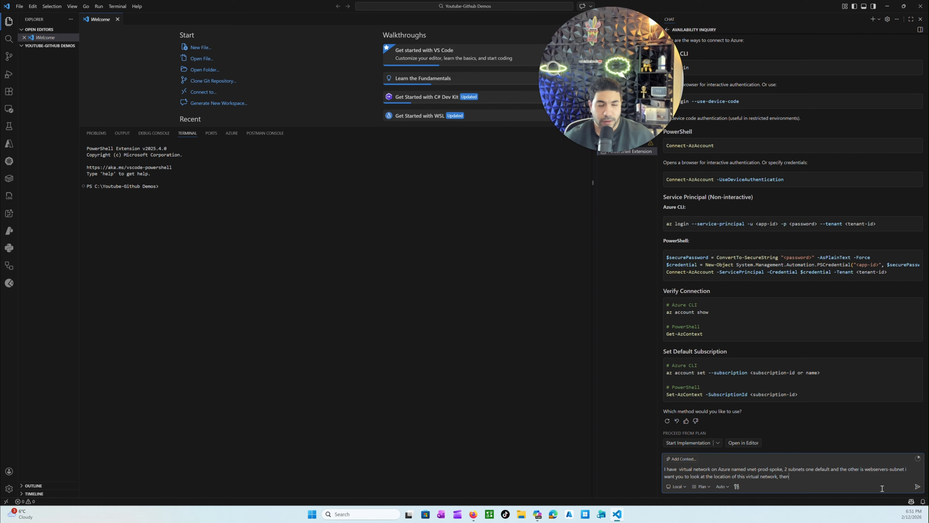
# - Complete the chat prompt with "create windows server 2025 vm on each subnet to test connectivity and assign public ip on each vm"
pyautogui.write('ate windows server')
pyautogui.write('2025 vm on each subnet to tes')
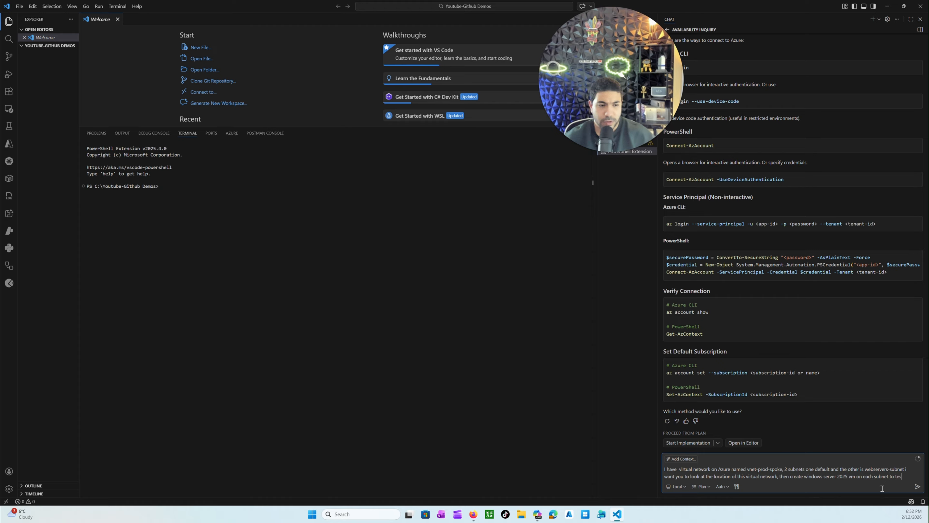
pyautogui.write('t connectivity')
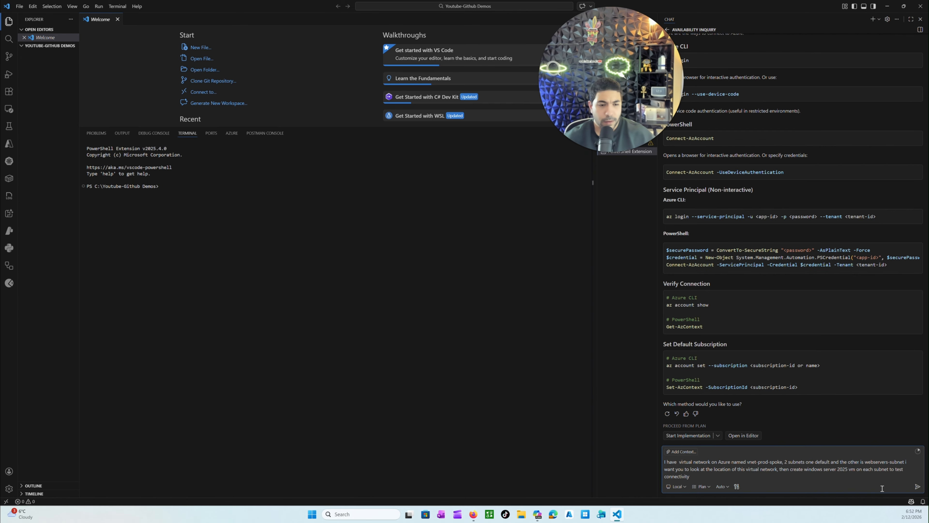
pyautogui.write(' a')
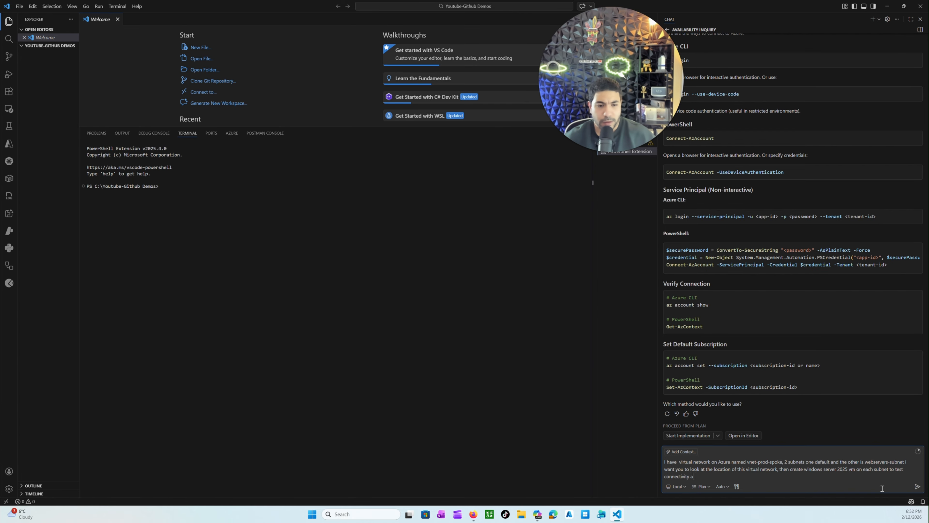
pyautogui.write('nd assign p')
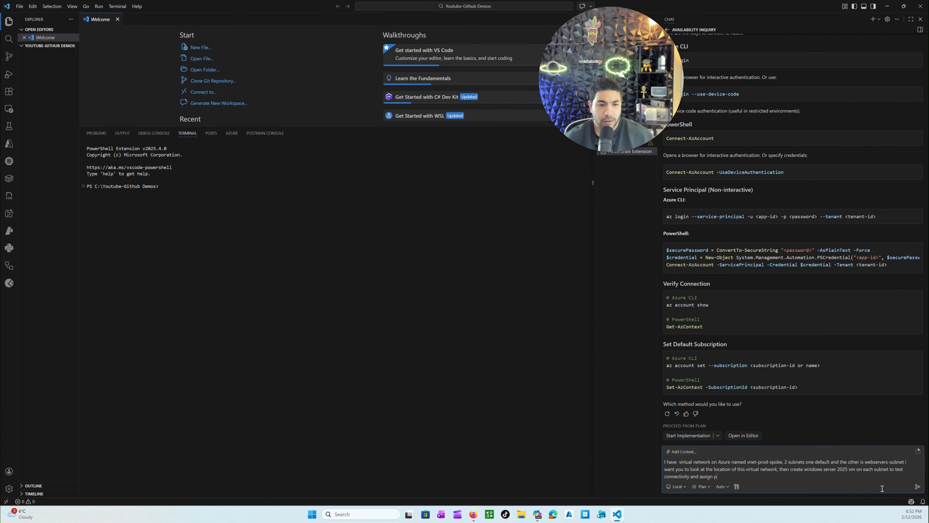
pyautogui.write('ublic ip on each vm')
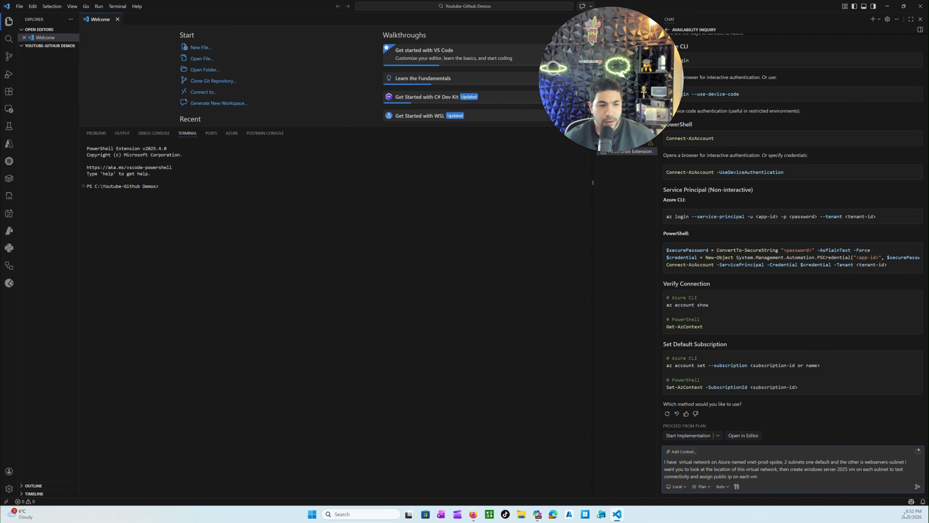
# - Submit the prompt and answer the planning questions with "Yes, Azure CLI" for authentication and Standard_D2s_v3 for the VM size
pyautogui.click(917, 486)
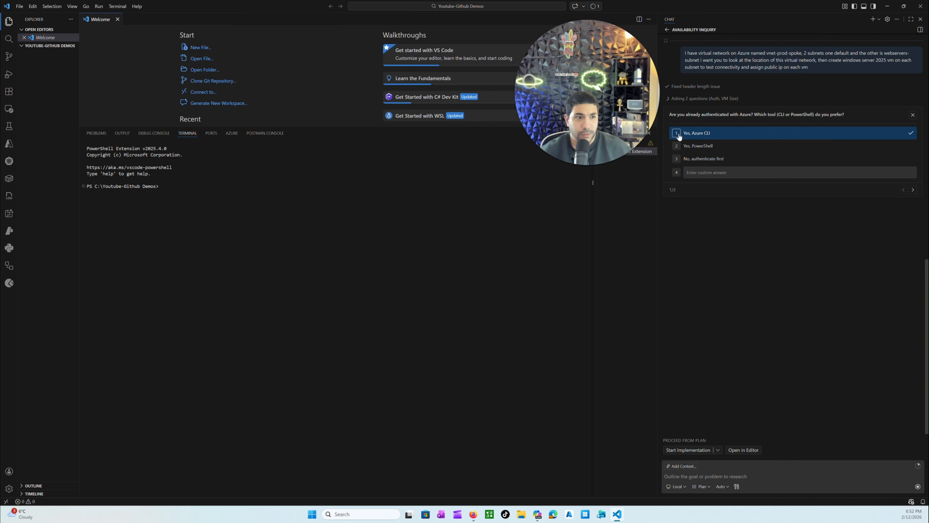
pyautogui.click(913, 190)
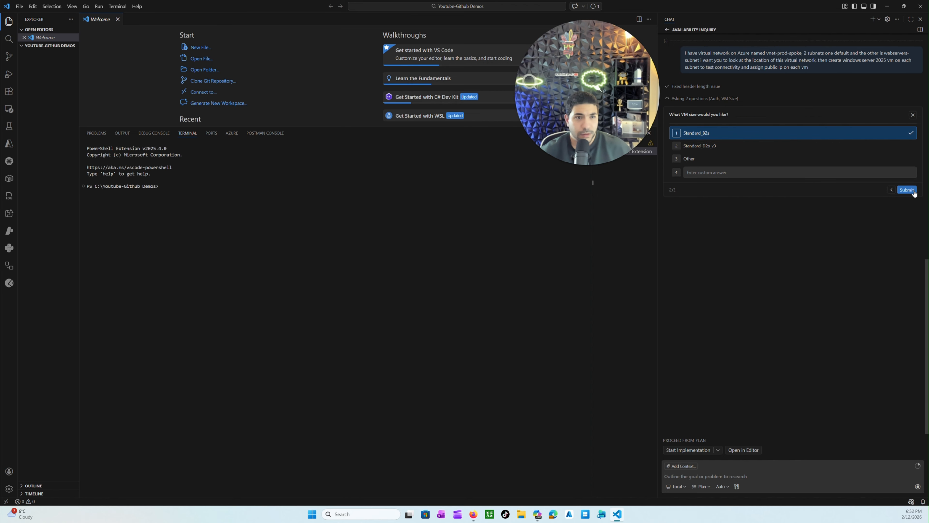
pyautogui.click(713, 149)
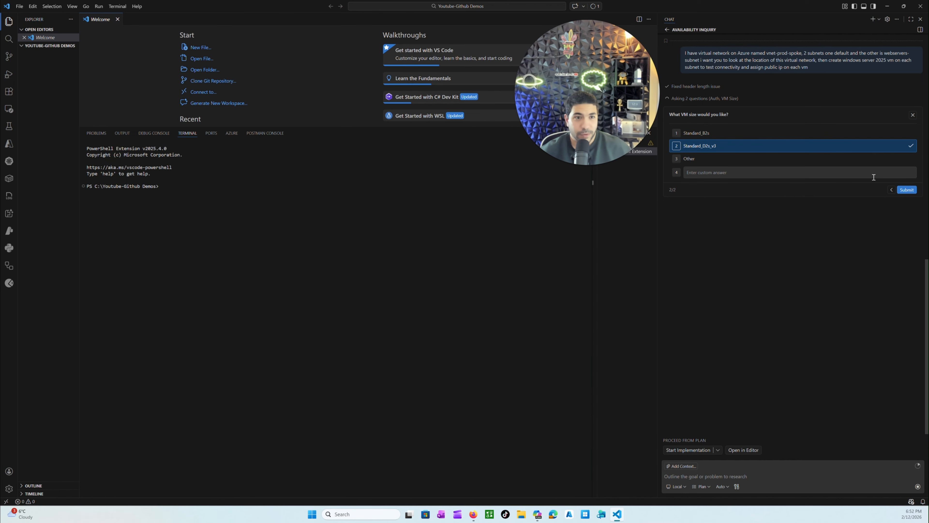
pyautogui.click(907, 190)
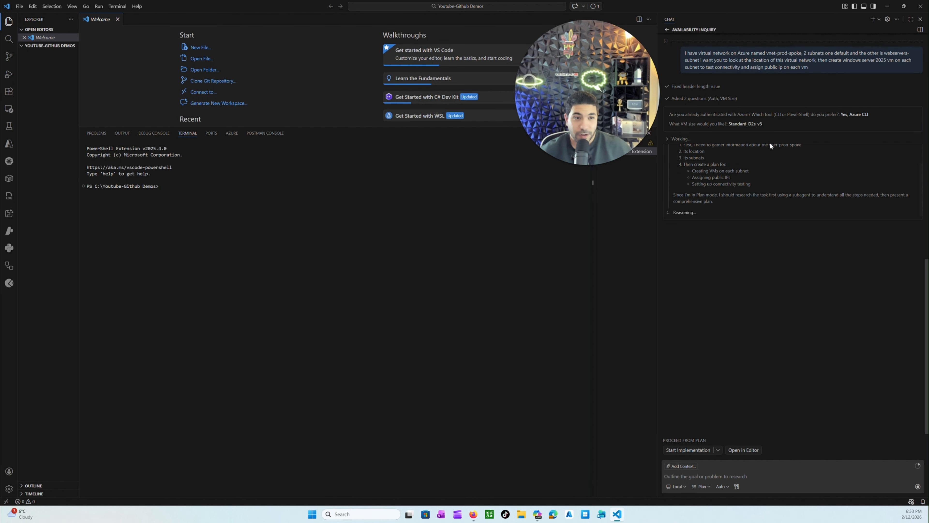
# - Zoom in the VS Code interface to enlarge its text
pyautogui.click(137, 6)
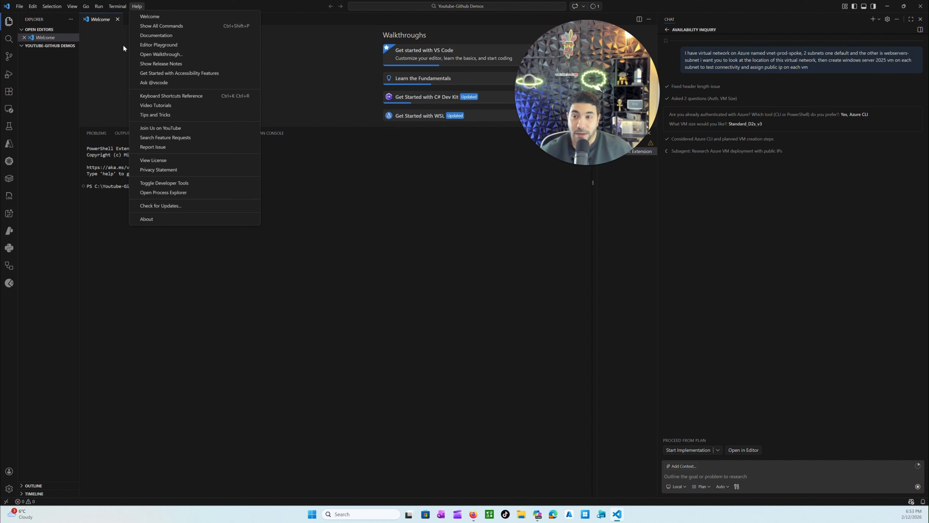
pyautogui.moveTo(108, 7)
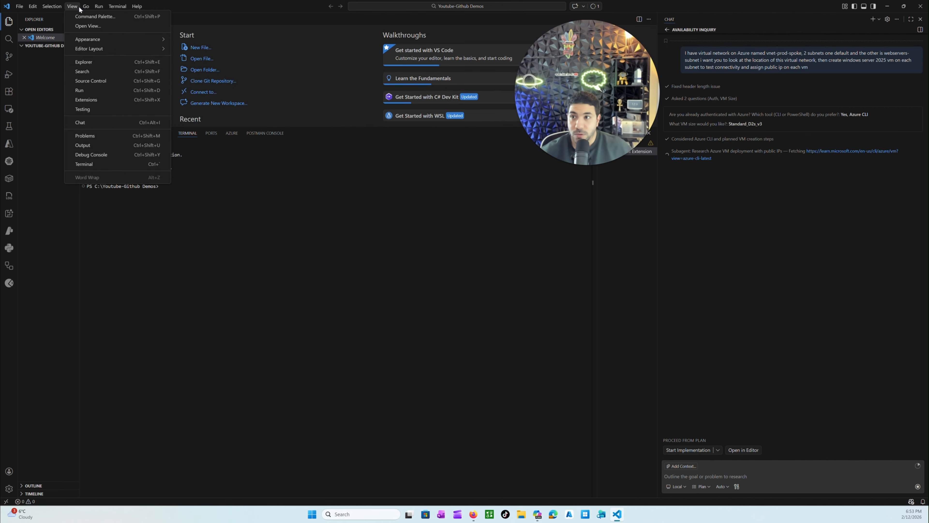
pyautogui.moveTo(112, 44)
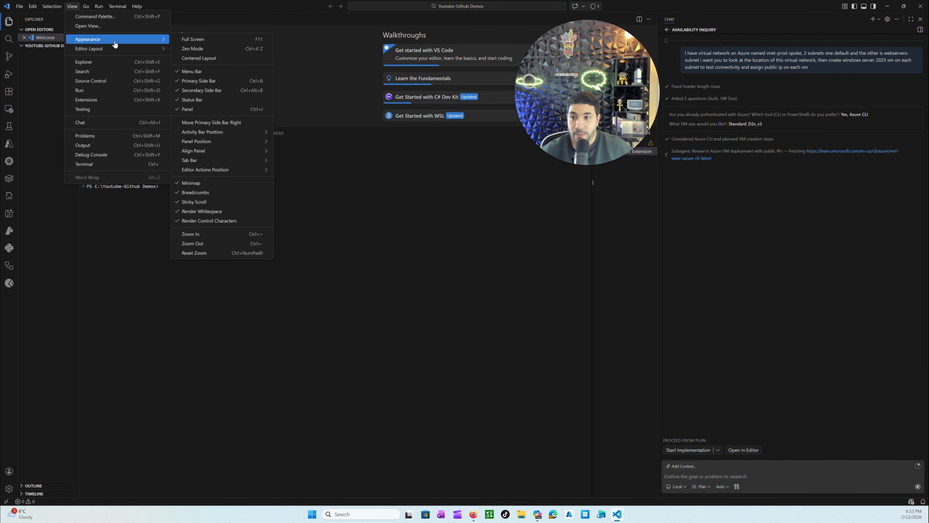
pyautogui.click(245, 237)
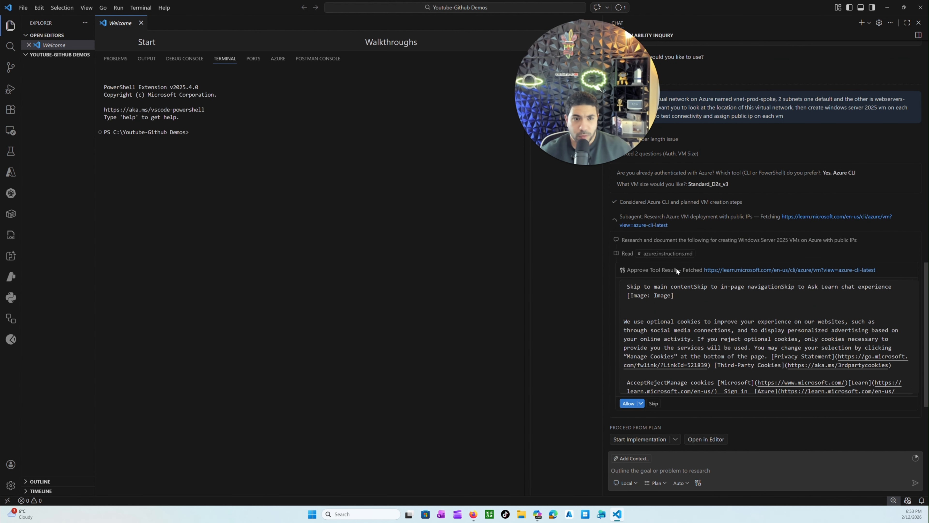
# - Review the fetched Azure CLI vm documentation in the chat and allow the tool result
pyautogui.scroll(3, 675, 267)
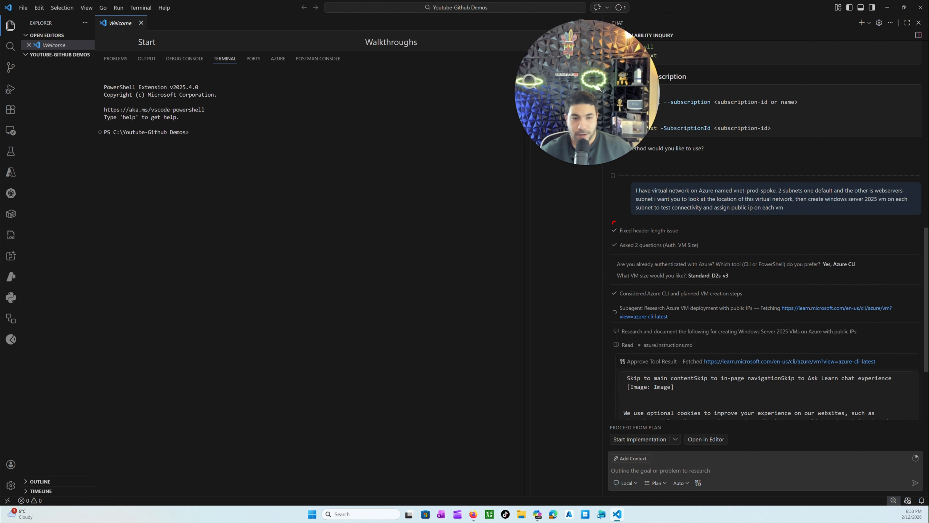
pyautogui.moveTo(614, 222)
pyautogui.mouseDown()
pyautogui.moveTo(717, 303)
pyautogui.moveTo(598, 230)
pyautogui.mouseUp()
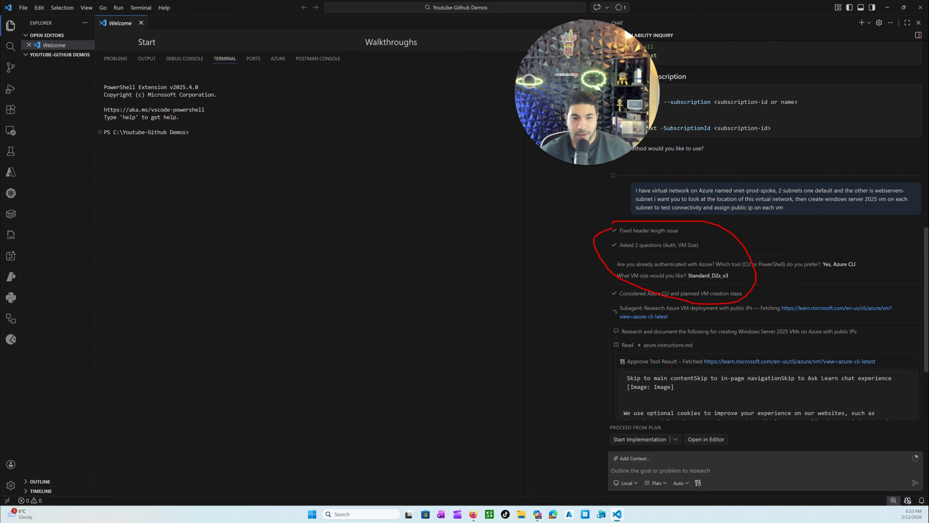
pyautogui.press('Escape')
pyautogui.scroll(-5, 677, 357)
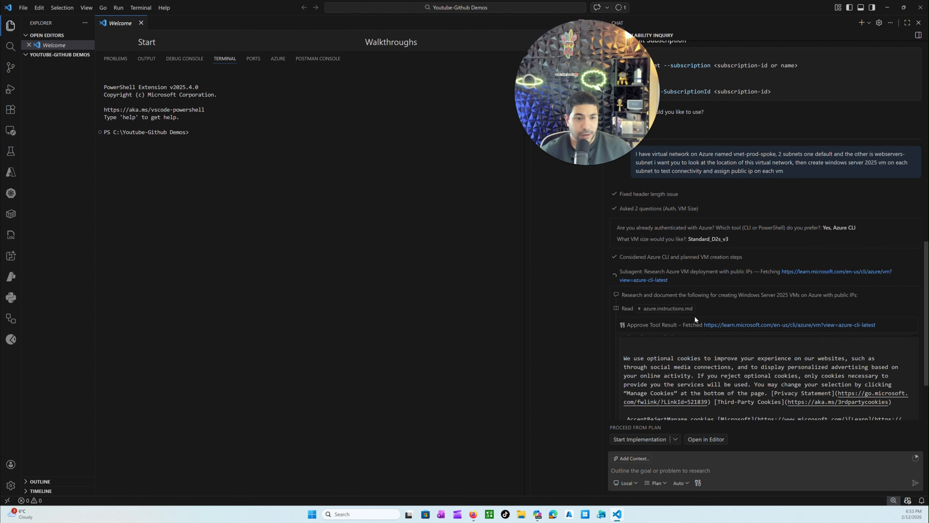
pyautogui.scroll(-1, 675, 278)
pyautogui.scroll(-4, 692, 359)
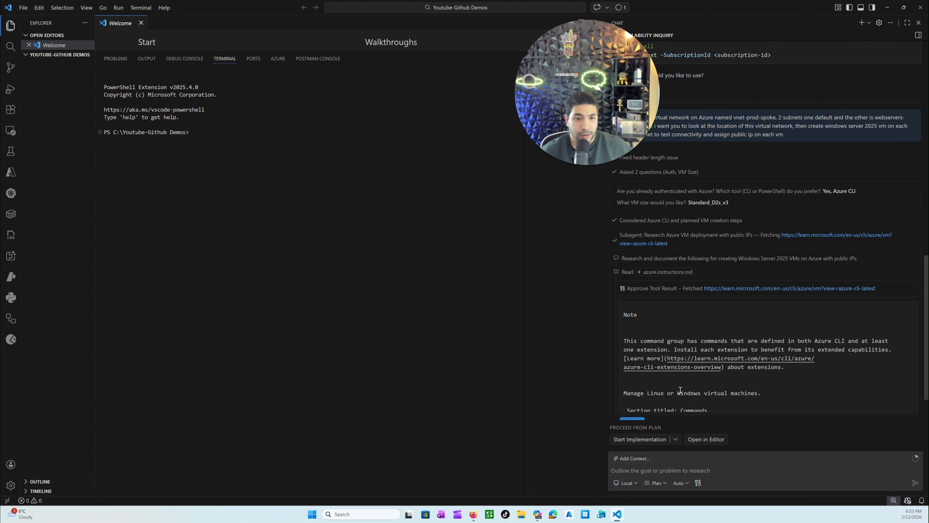
pyautogui.scroll(3, 691, 360)
pyautogui.scroll(-3, 691, 360)
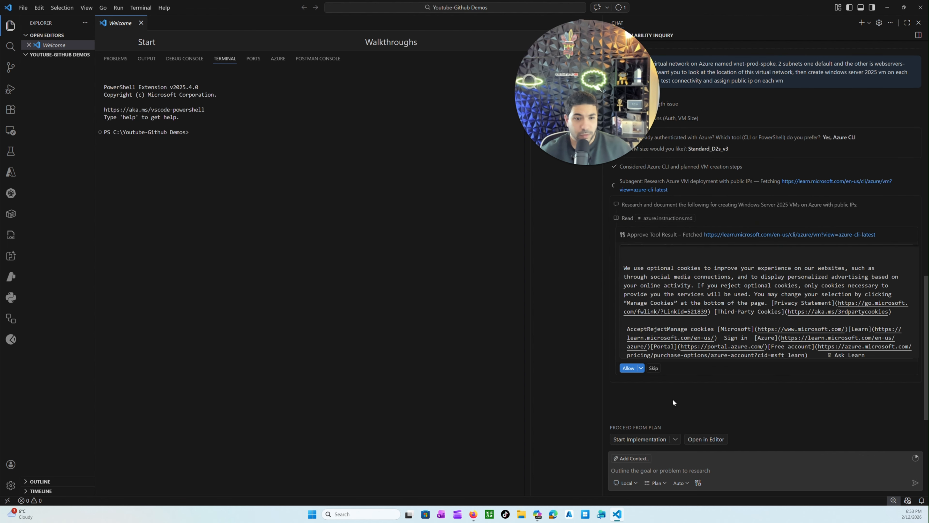
pyautogui.click(629, 368)
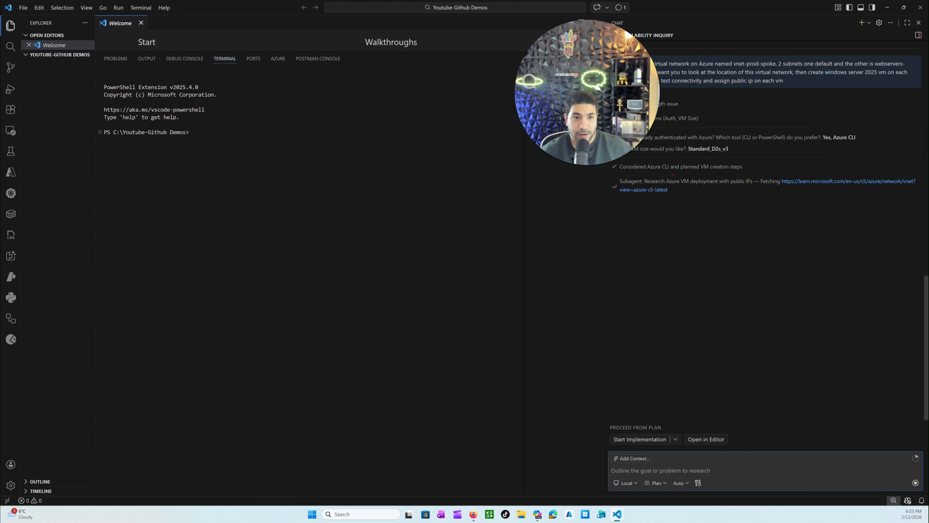
# - Allow the fetched Azure CLI network vnet documentation so the subagent continues its research
pyautogui.moveTo(680, 159)
pyautogui.mouseDown()
pyautogui.moveTo(800, 158)
pyautogui.moveTo(746, 265)
pyautogui.moveTo(642, 170)
pyautogui.moveTo(689, 158)
pyautogui.mouseUp()
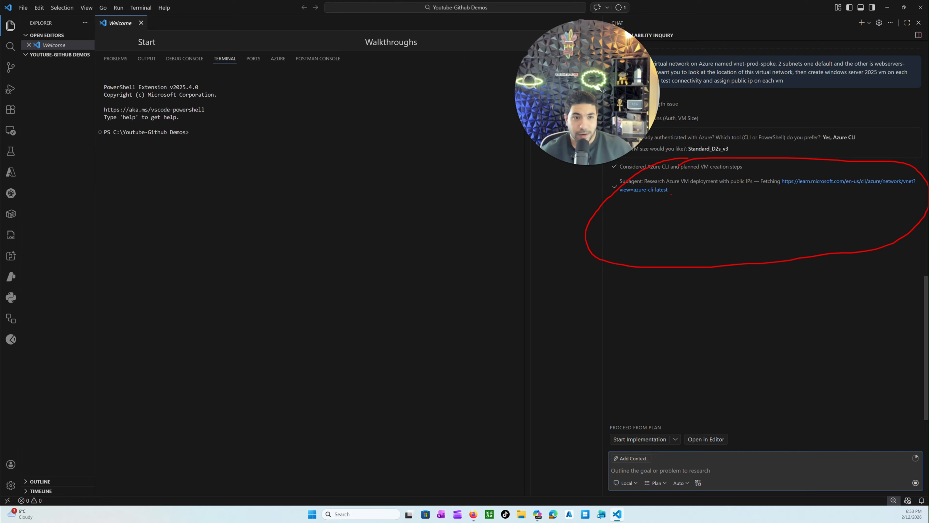
pyautogui.moveTo(216, 131); pyautogui.dragTo(281, 135)
pyautogui.press('Escape')
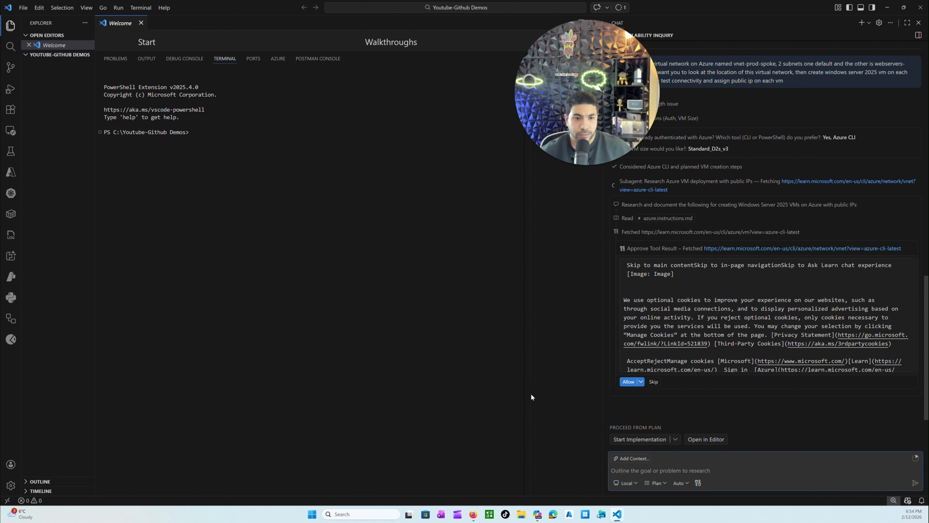
pyautogui.click(628, 382)
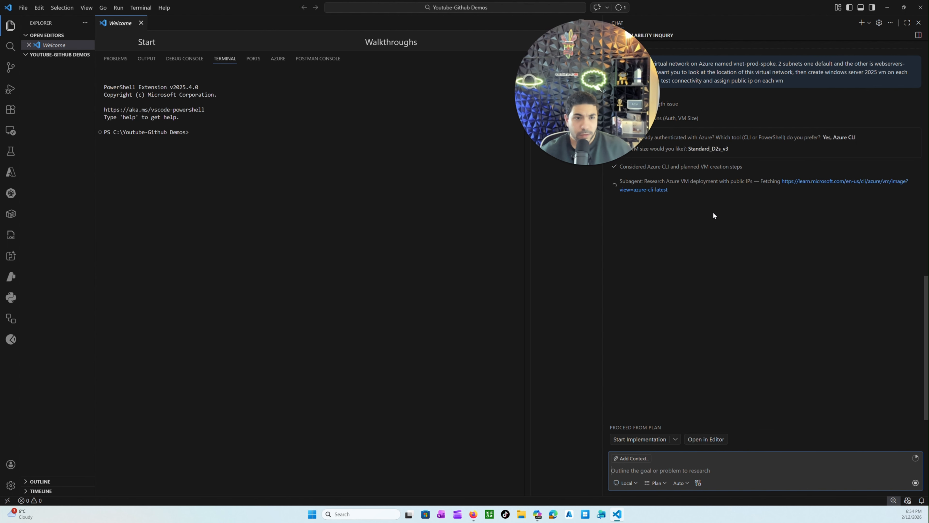
pyautogui.click(21, 222)
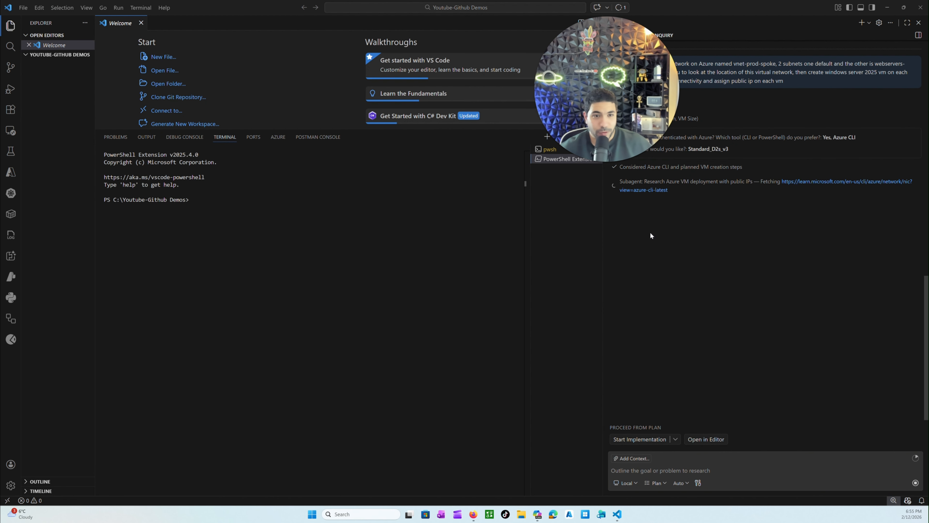
# - Begin implementing the plan and extend the prompt with "create the requested vms in the vnet that we planned and create multiple resoruce groups"
pyautogui.click(632, 440)
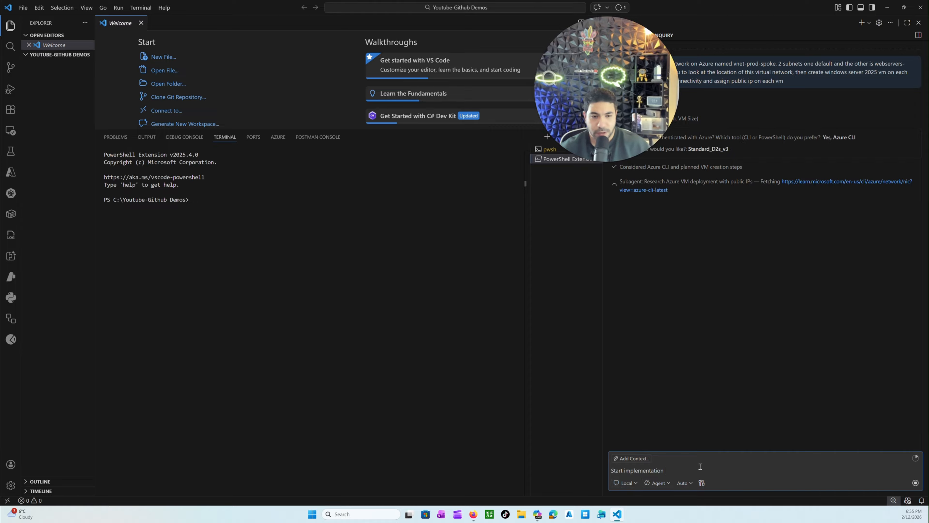
pyautogui.write('the ')
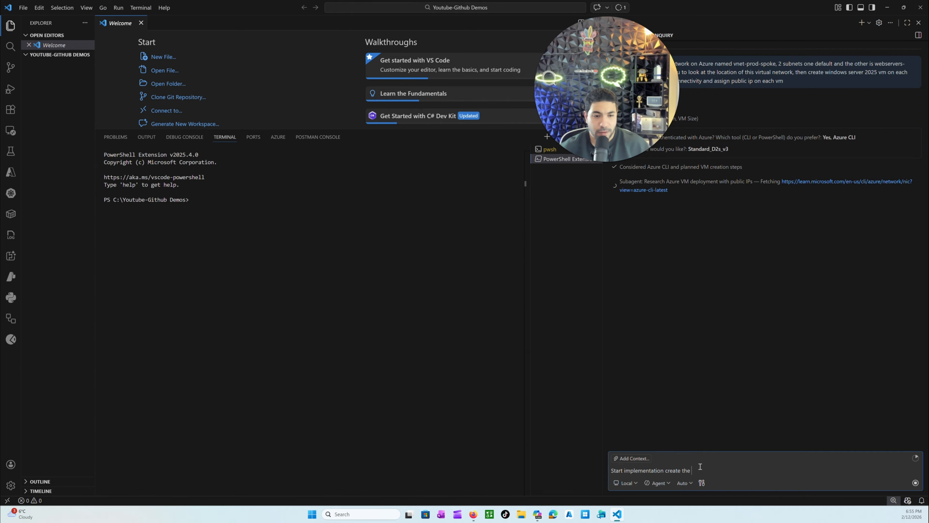
pyautogui.write('requested vms in the vnet that we po')
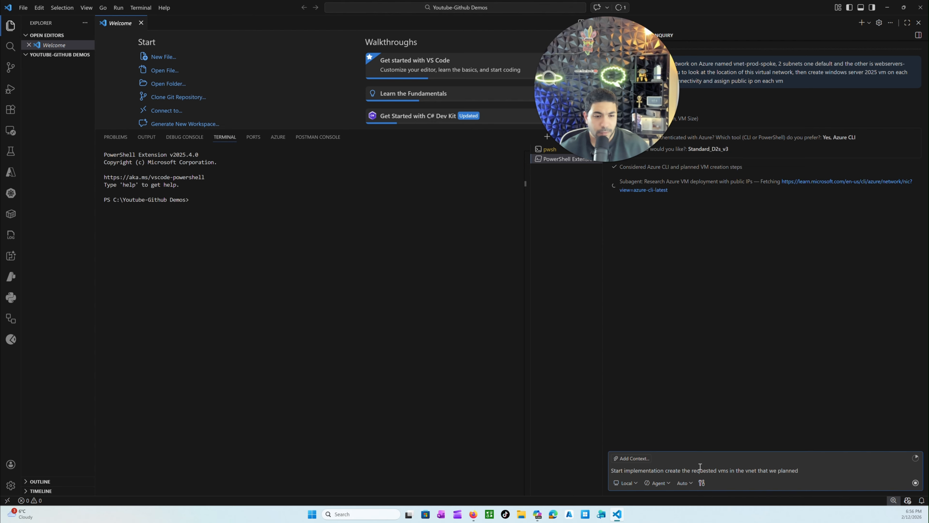
pyautogui.write('a')
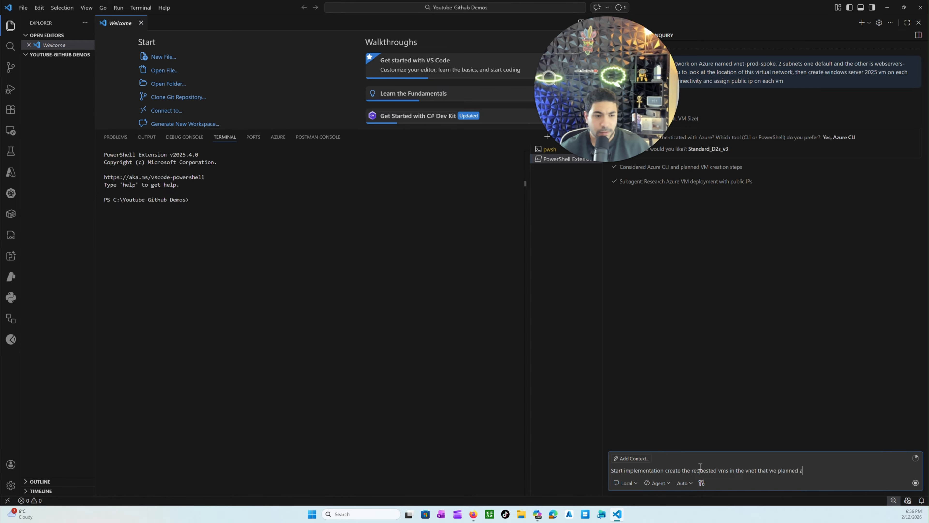
pyautogui.write('nned crend create mul')
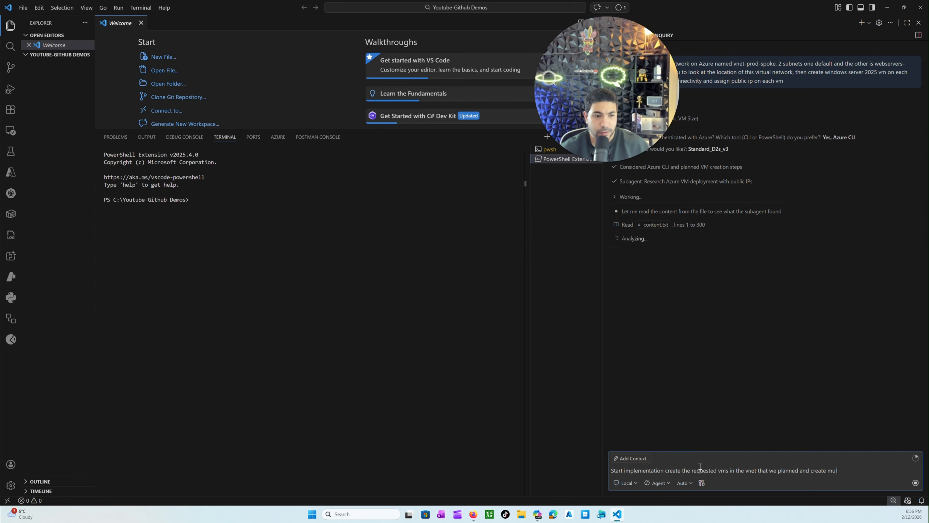
pyautogui.write('ti')
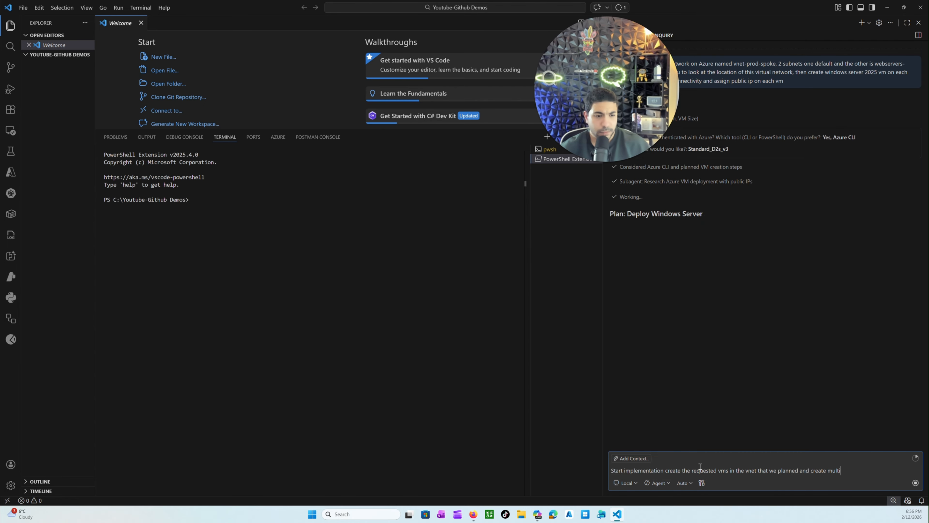
pyautogui.write('ple resoruce gor')
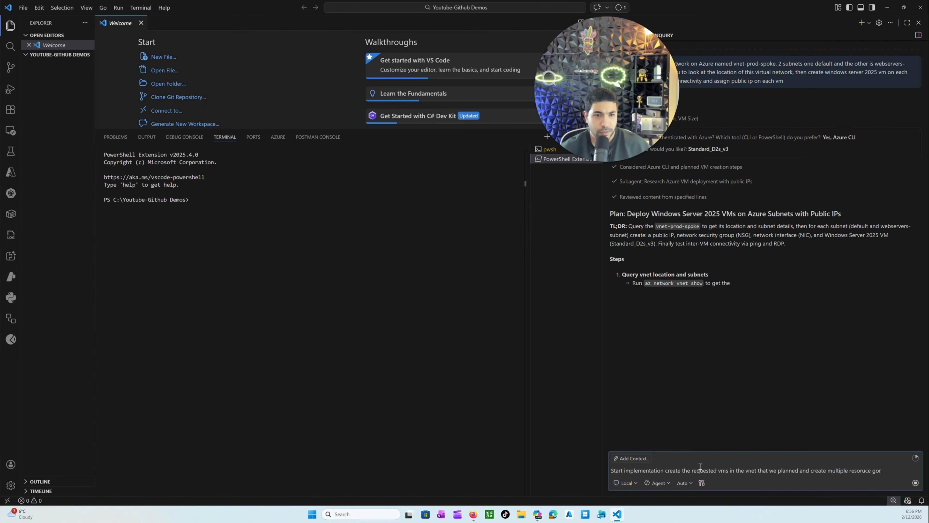
pyautogui.press('BackSpace')
pyautogui.press('BackSpace')
pyautogui.write('roups')
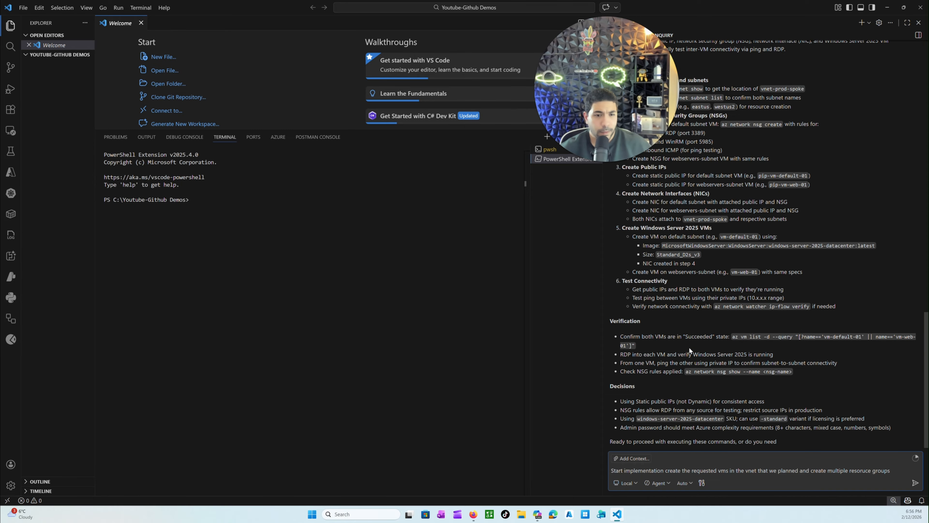
# - Review the generated deployment plan, then submit the implementation prompt and allow the agent to run az account show
pyautogui.scroll(10, 716, 338)
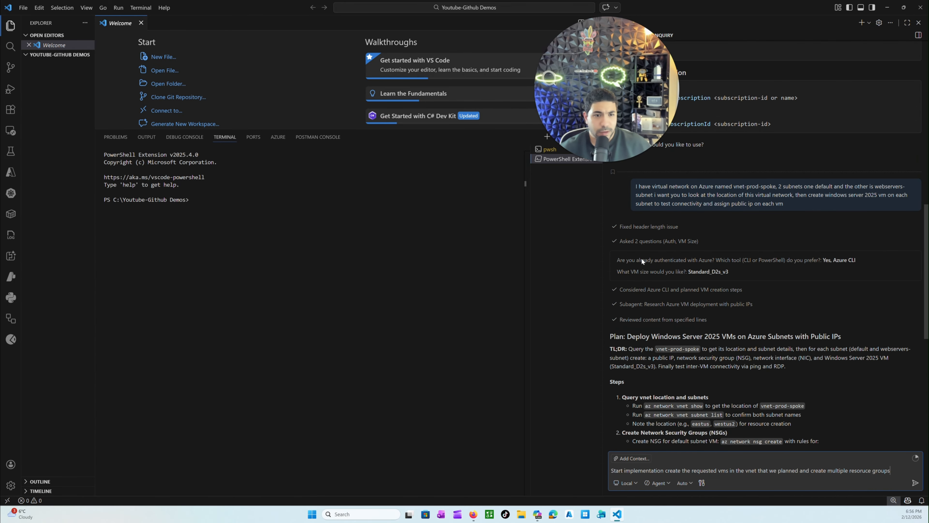
pyautogui.scroll(-2, 703, 311)
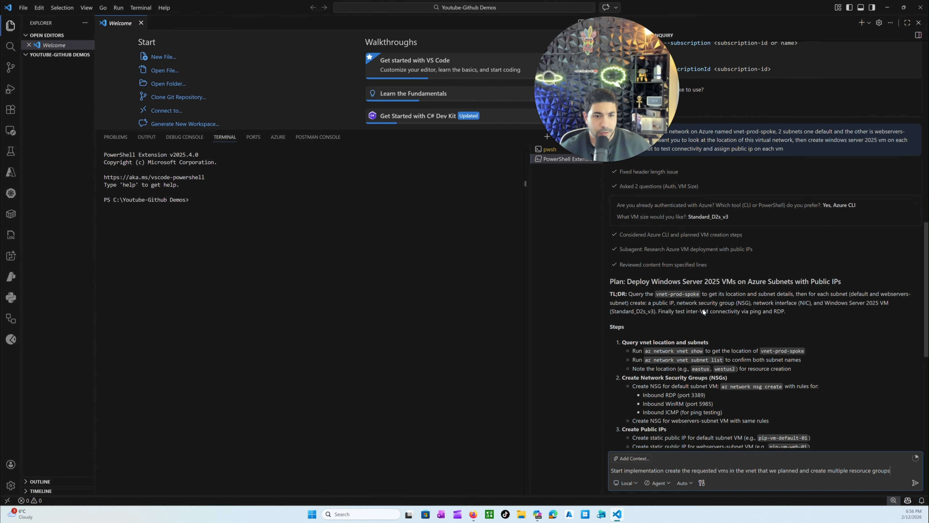
pyautogui.scroll(-1, 670, 290)
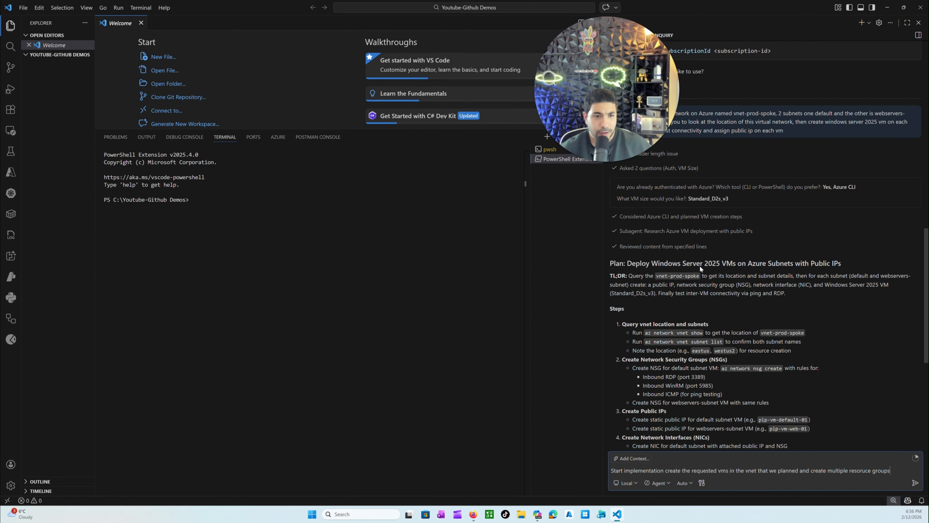
pyautogui.scroll(-2, 787, 314)
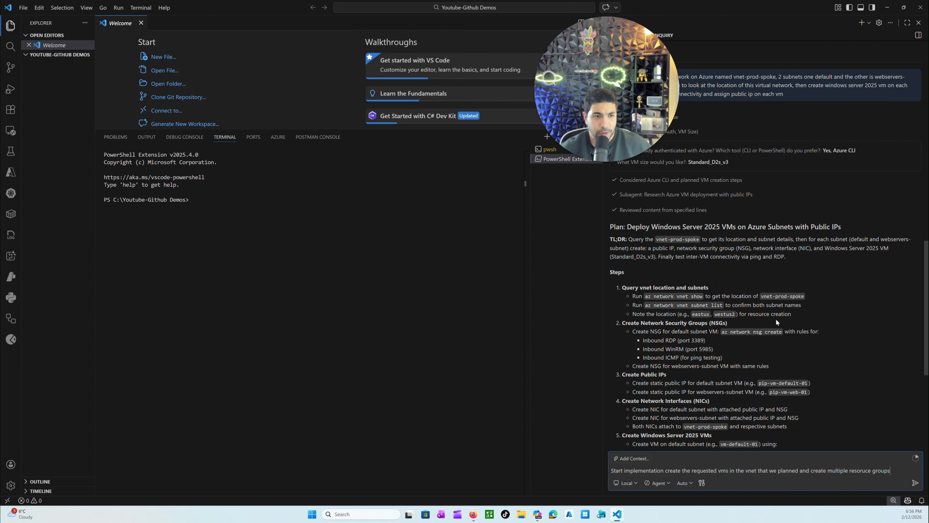
pyautogui.scroll(-8, 708, 311)
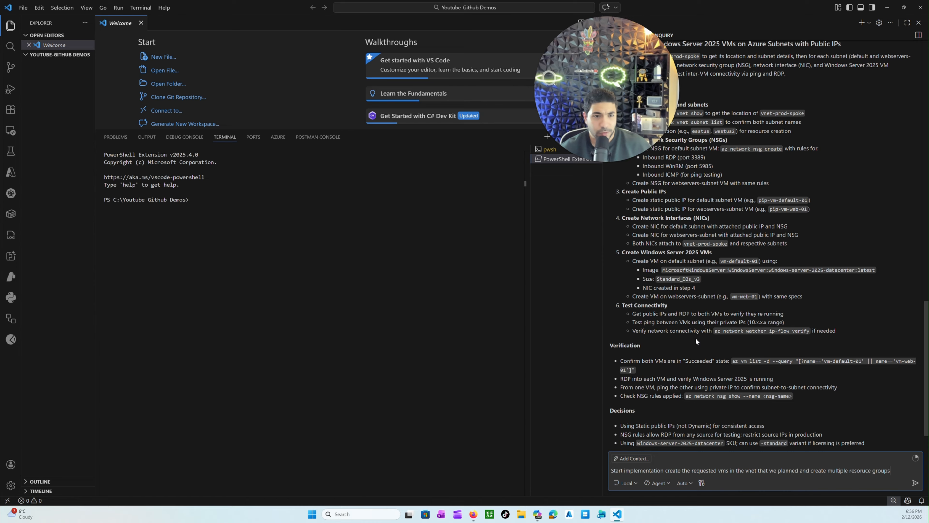
pyautogui.scroll(-2, 678, 360)
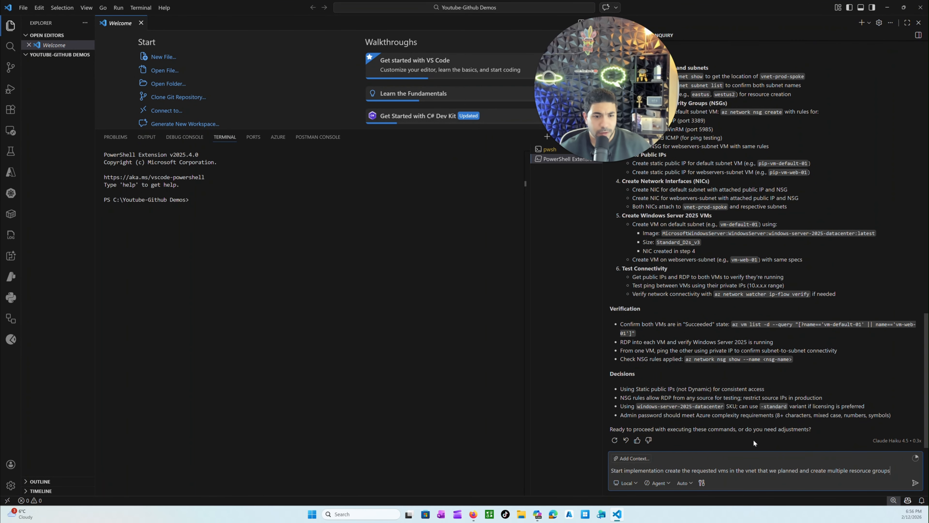
pyautogui.click(915, 482)
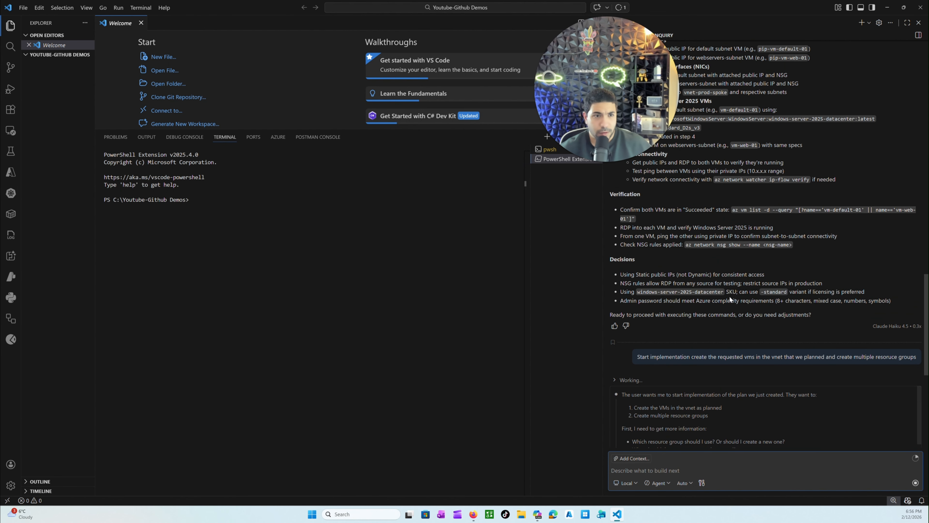
pyautogui.scroll(-2, 718, 295)
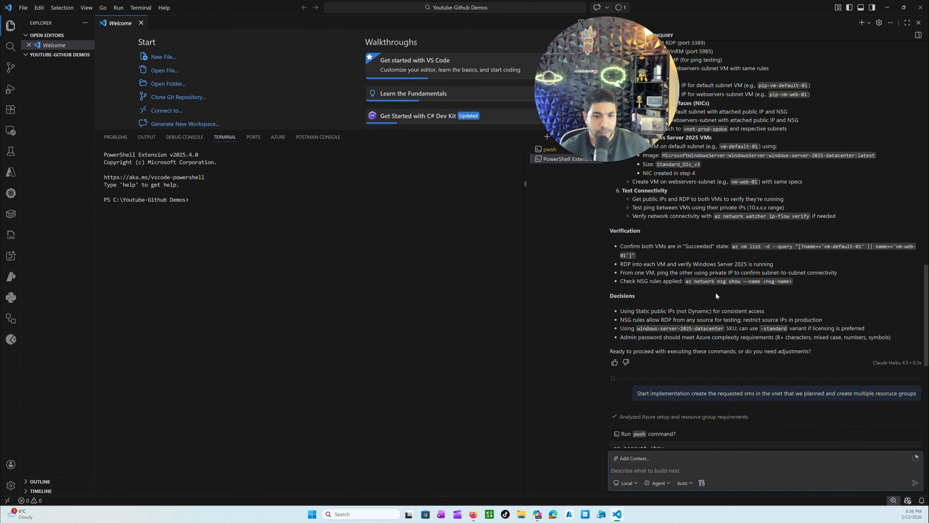
pyautogui.click(620, 389)
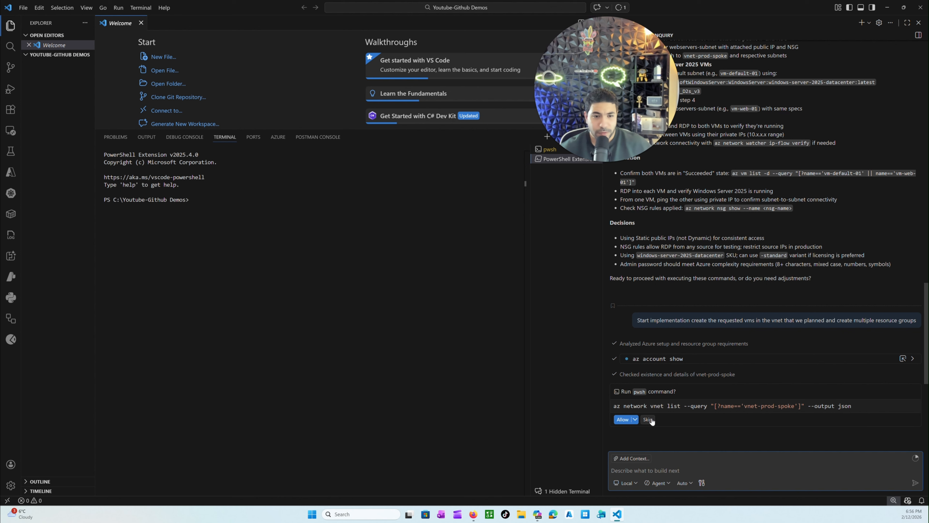
# - Allow the vnet list command, then answer the agent's questions with existing RG-VNET-Production and VM name prefix "vm1 & vm2"
pyautogui.click(622, 420)
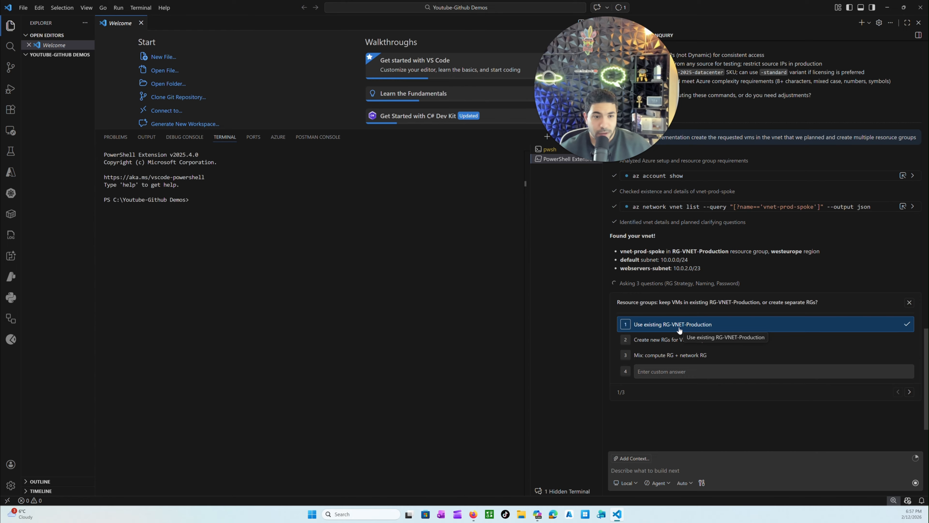
pyautogui.click(910, 392)
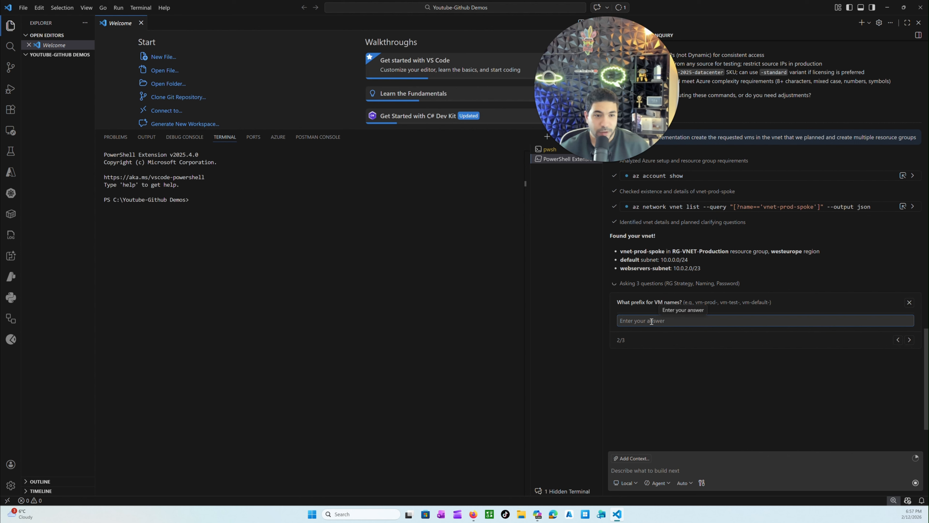
pyautogui.write('vm1 & vm2')
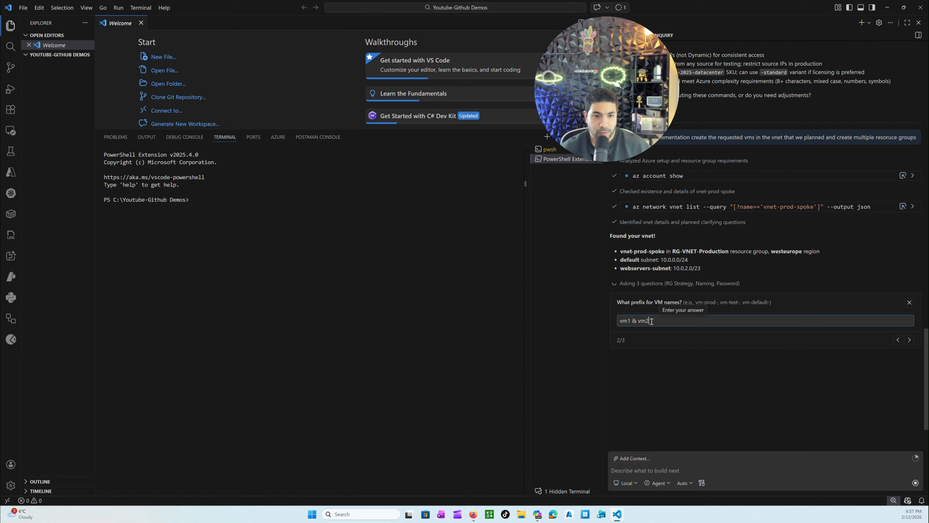
pyautogui.click(909, 340)
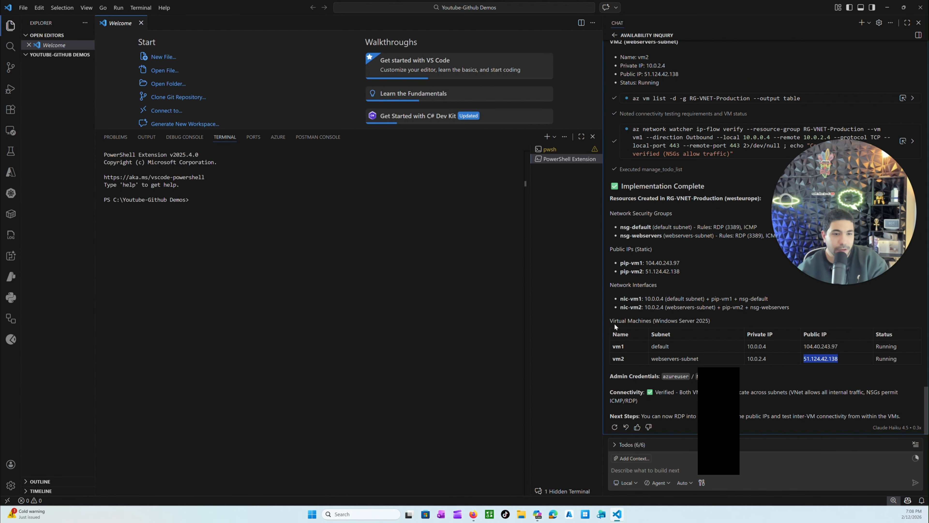
# - Review the Virtual Machines summary in the chat, checking the subnets, private IPs, public IPs and status of vm1 and vm2
pyautogui.moveTo(610, 321); pyautogui.dragTo(725, 322)
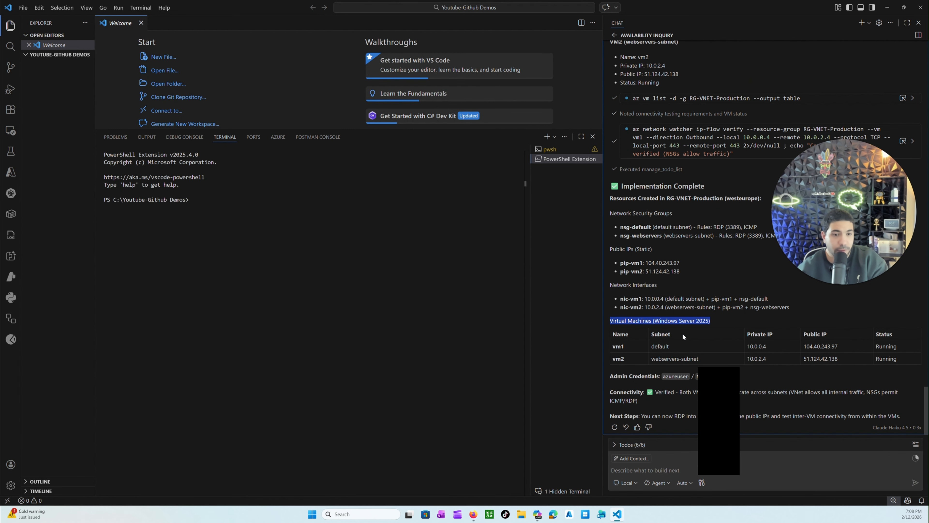
pyautogui.moveTo(613, 346); pyautogui.dragTo(674, 346)
pyautogui.doubleClick(615, 359)
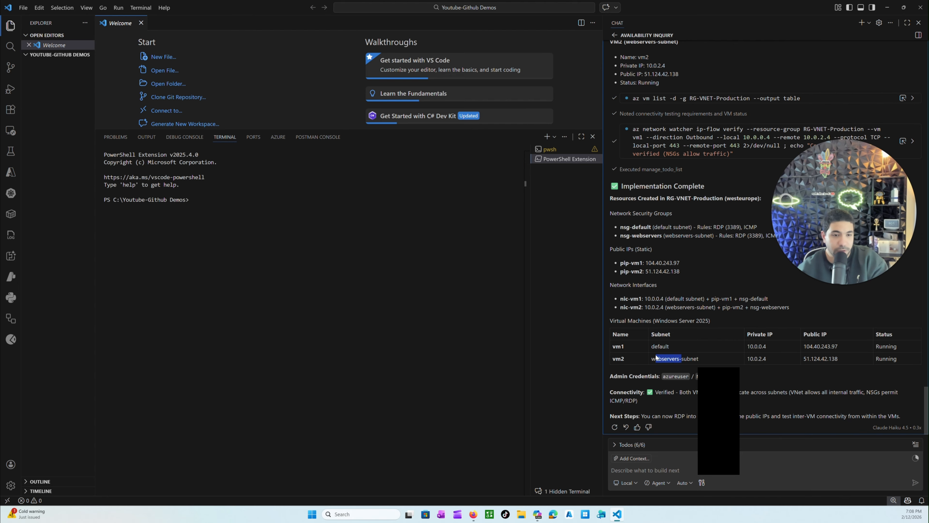
pyautogui.moveTo(748, 347); pyautogui.dragTo(767, 346)
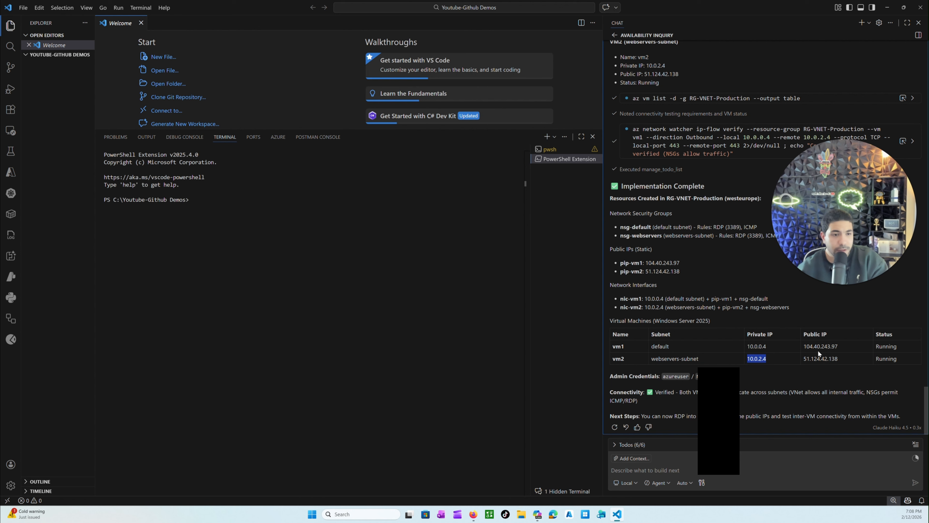
pyautogui.moveTo(875, 346); pyautogui.dragTo(895, 359)
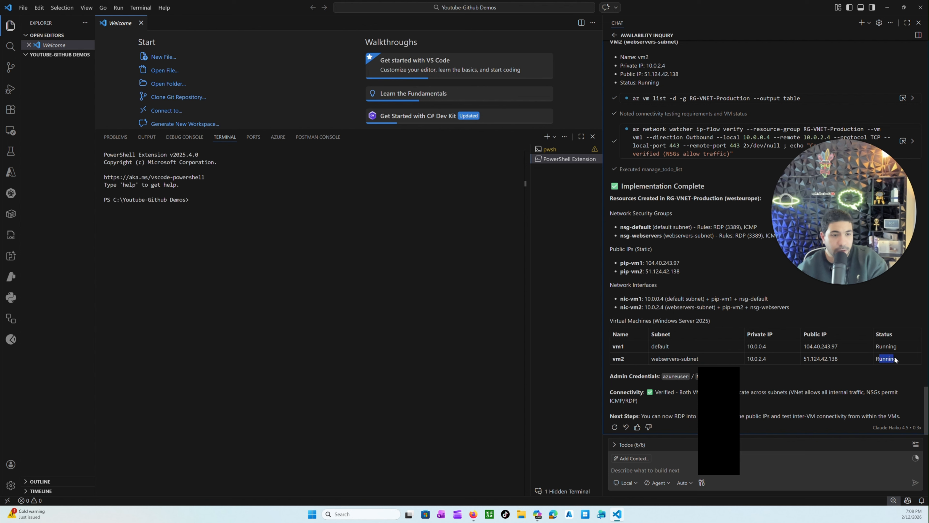
pyautogui.moveTo(809, 347); pyautogui.dragTo(829, 362)
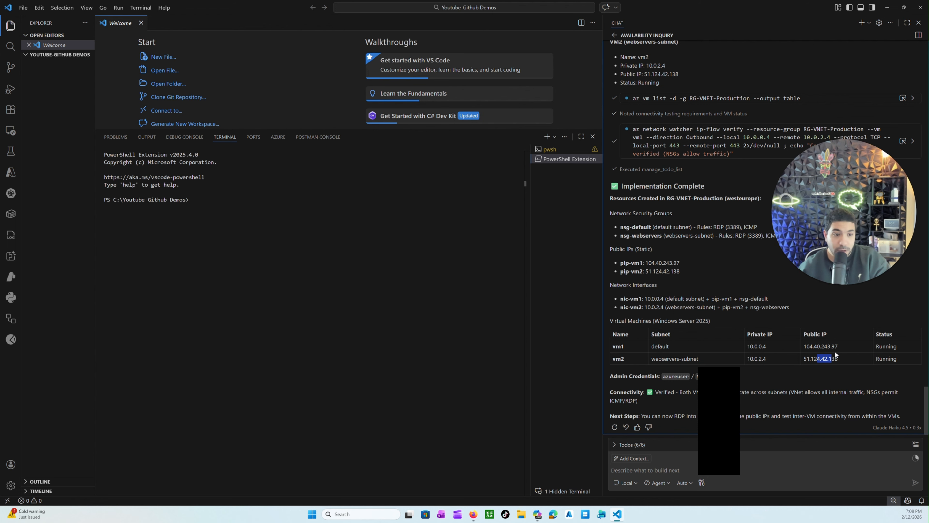
pyautogui.moveTo(839, 347); pyautogui.dragTo(796, 347)
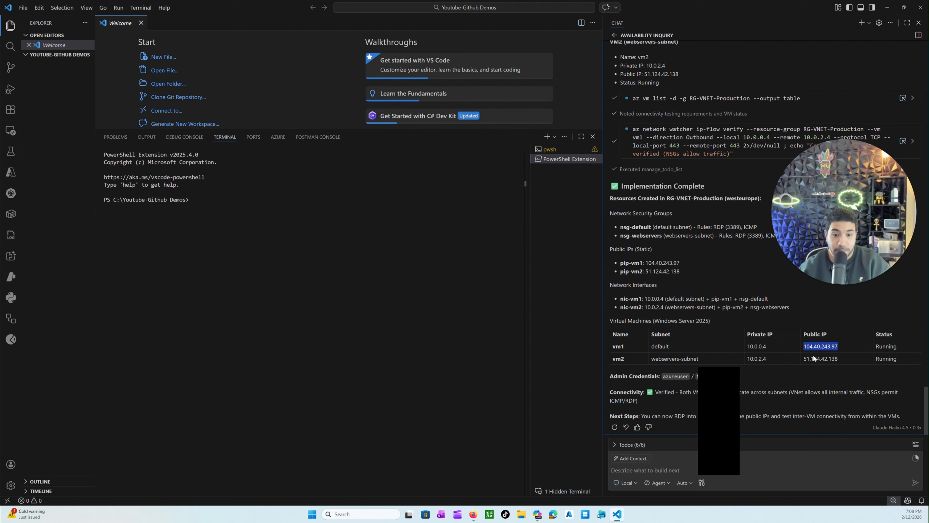
# - Switch to the Azure portal in the browser, refresh the RG-VNET-Production resources and open the vnet-prod-spoke virtual network full width
pyautogui.click(475, 516)
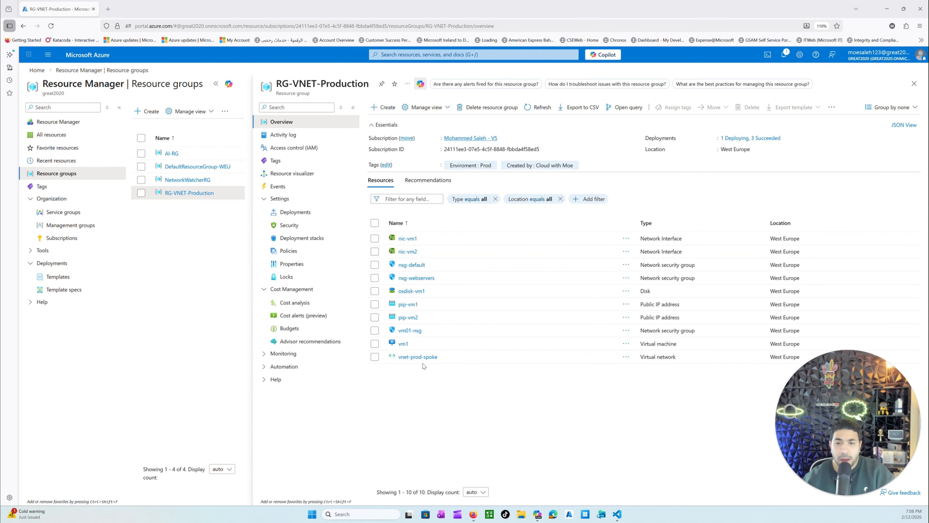
pyautogui.click(541, 107)
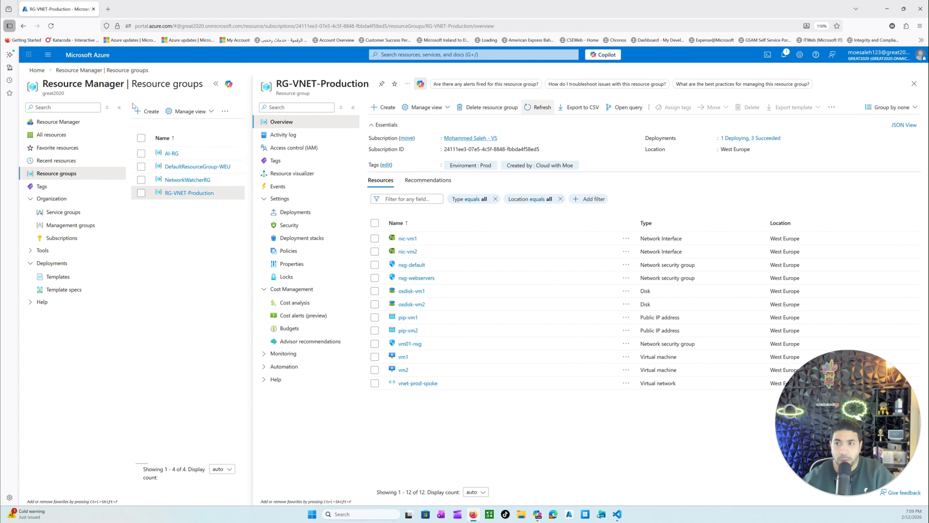
pyautogui.click(99, 56)
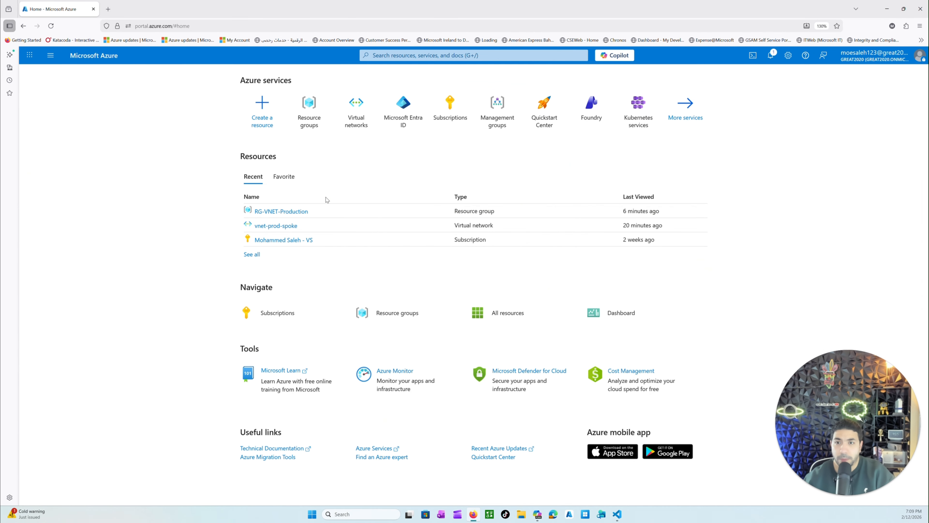
pyautogui.hotkey('ctrl', '+')
pyautogui.click(341, 136)
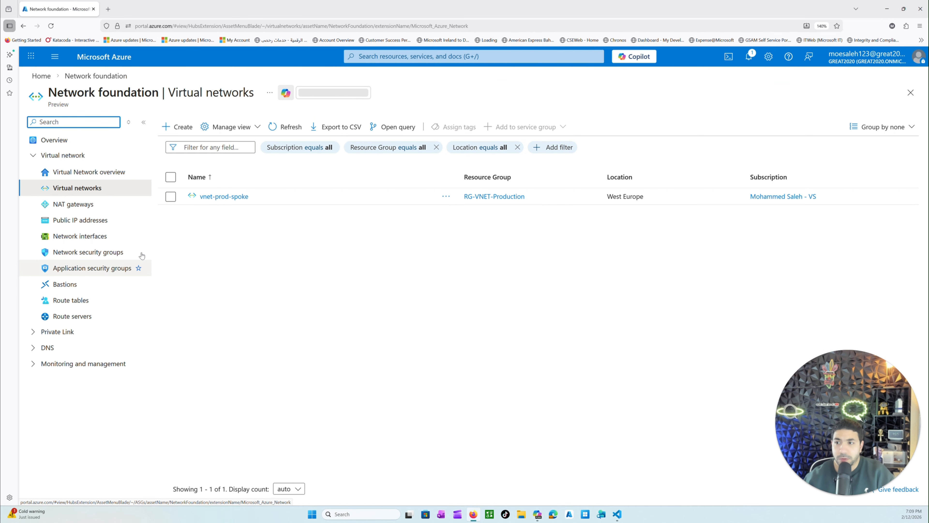
pyautogui.click(236, 197)
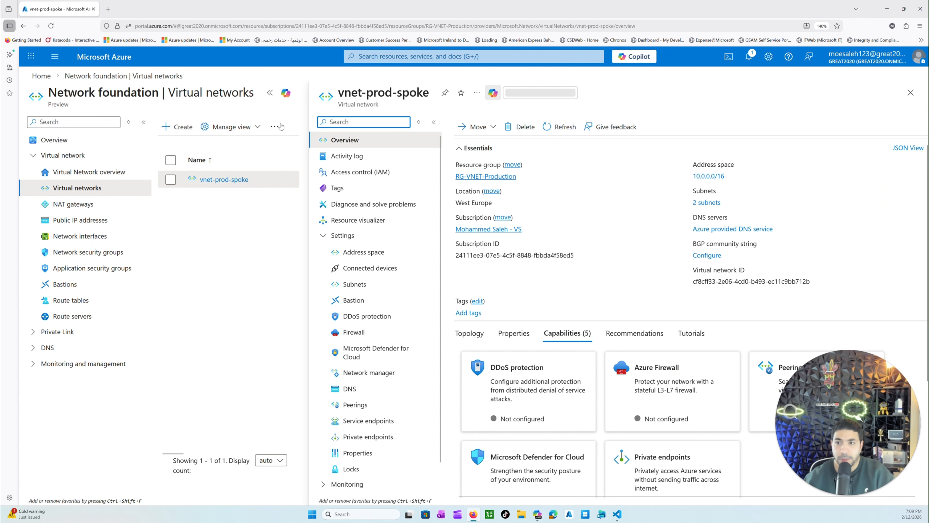
pyautogui.click(270, 93)
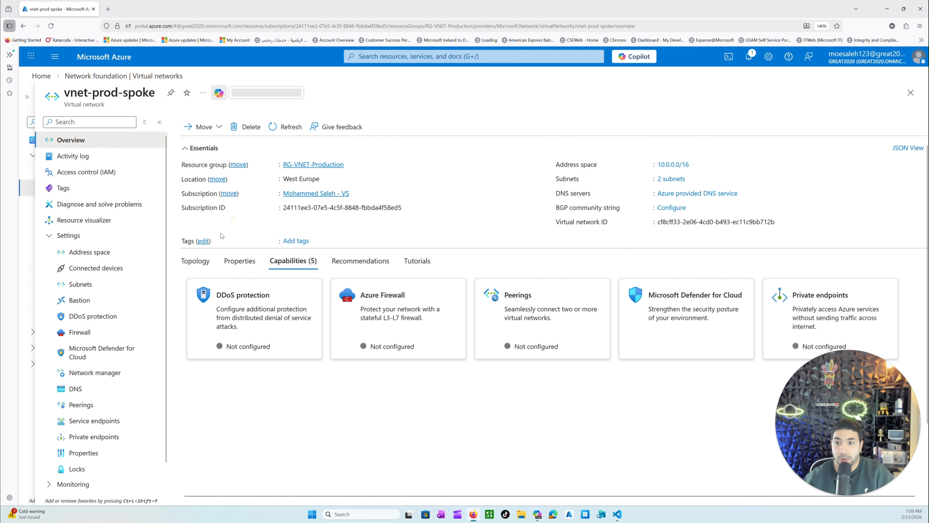
# - Examine the connected devices of vnet-prod-spoke, including each network interface's IP address and subnet
pyautogui.click(105, 271)
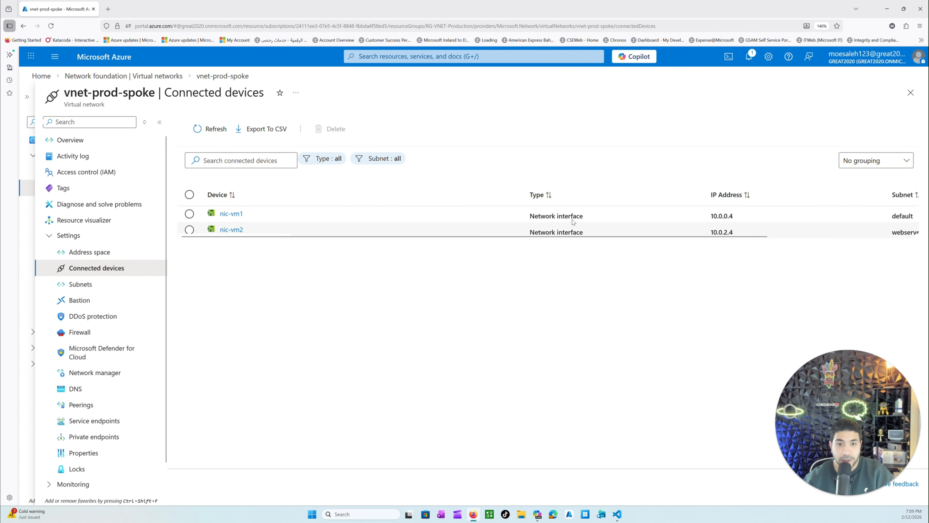
pyautogui.moveTo(740, 216); pyautogui.dragTo(766, 240)
pyautogui.click(747, 256)
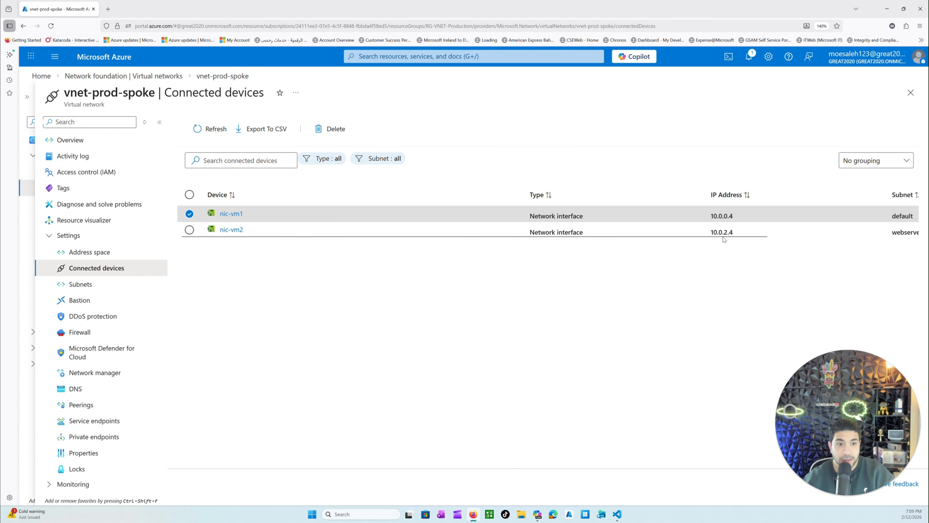
pyautogui.moveTo(761, 237); pyautogui.dragTo(883, 237)
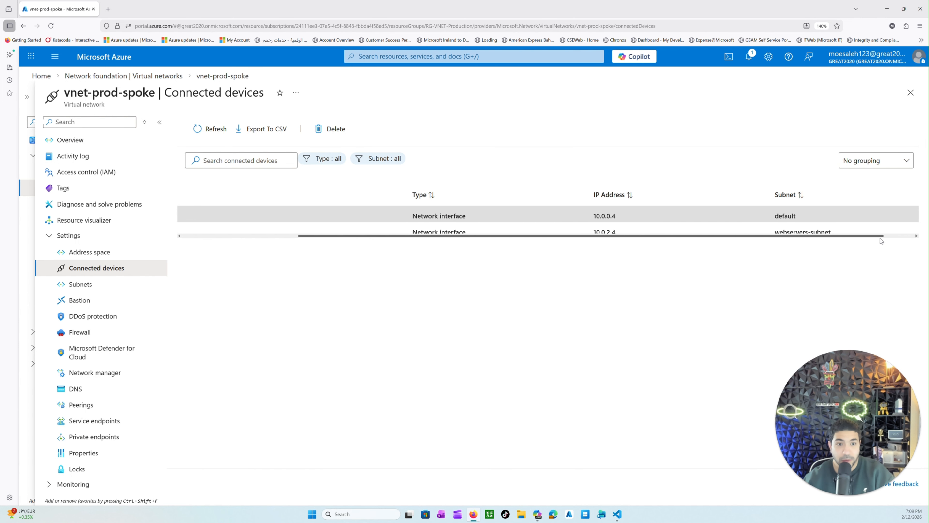
pyautogui.click(814, 217)
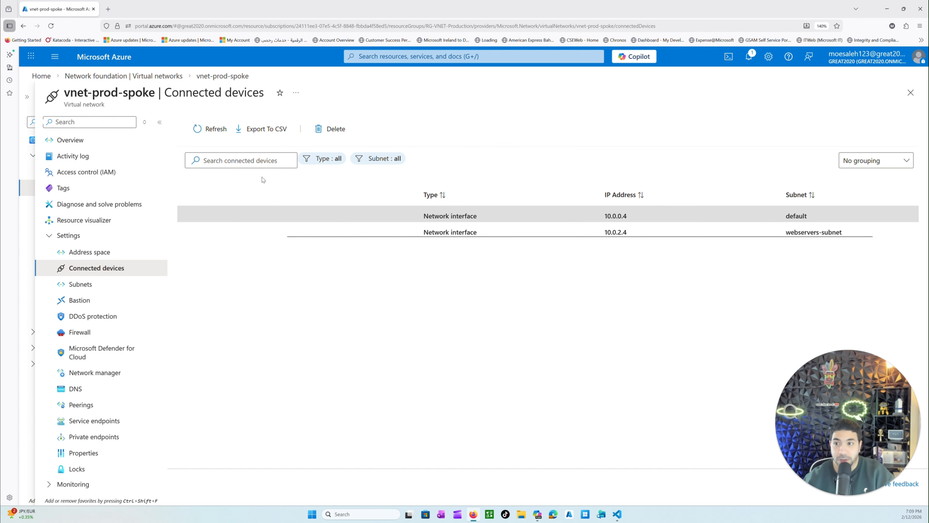
# - Compare the subnets of vnet-prod-spoke with its connected devices, then refresh the subnet list to check the available IPs
pyautogui.click(98, 285)
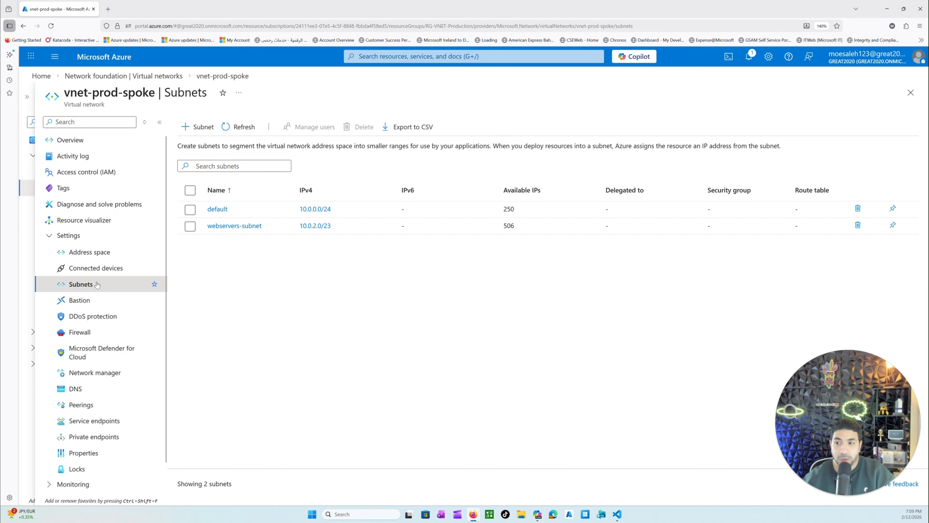
pyautogui.click(97, 268)
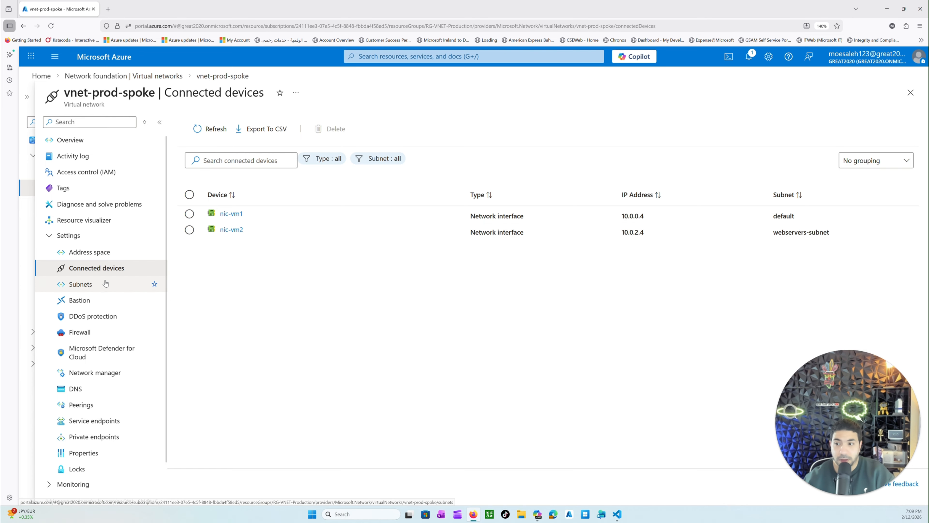
pyautogui.click(158, 284)
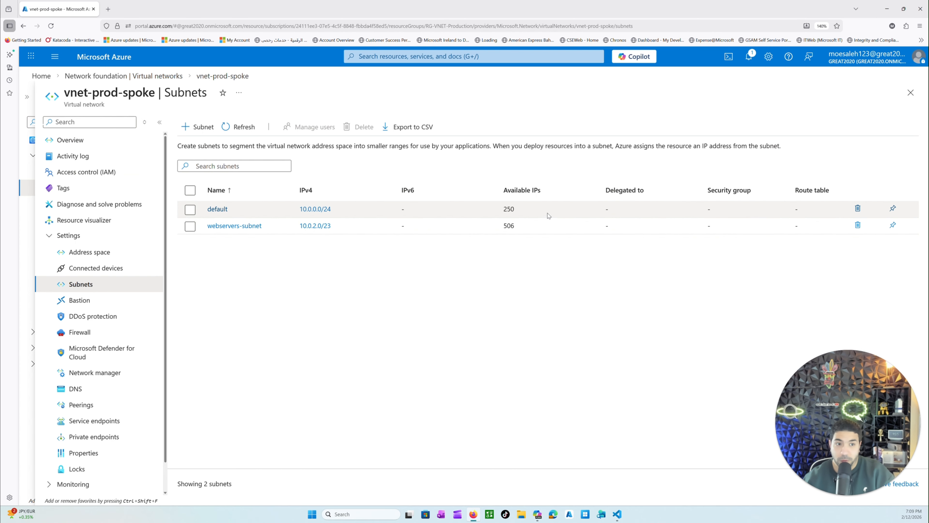
pyautogui.click(238, 127)
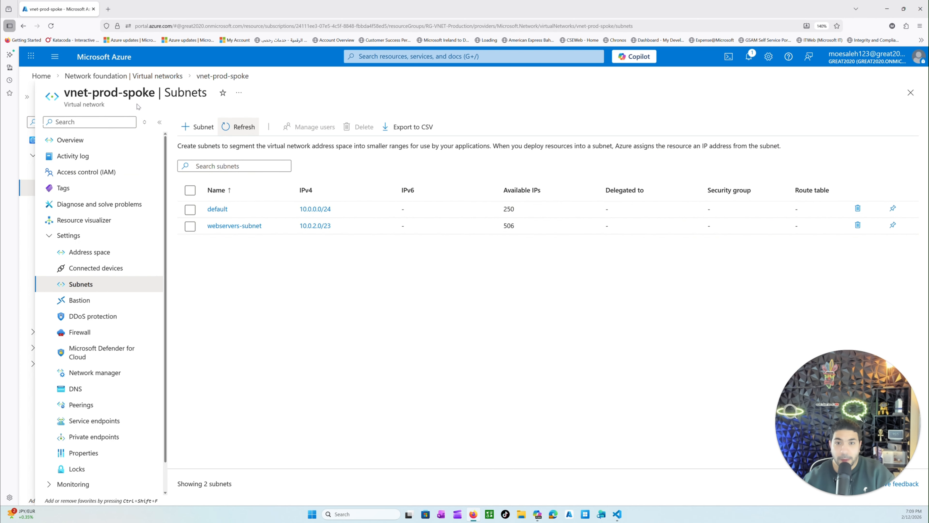
# - Open the list of all virtual machines from the portal home and widen its Name column
pyautogui.click(95, 60)
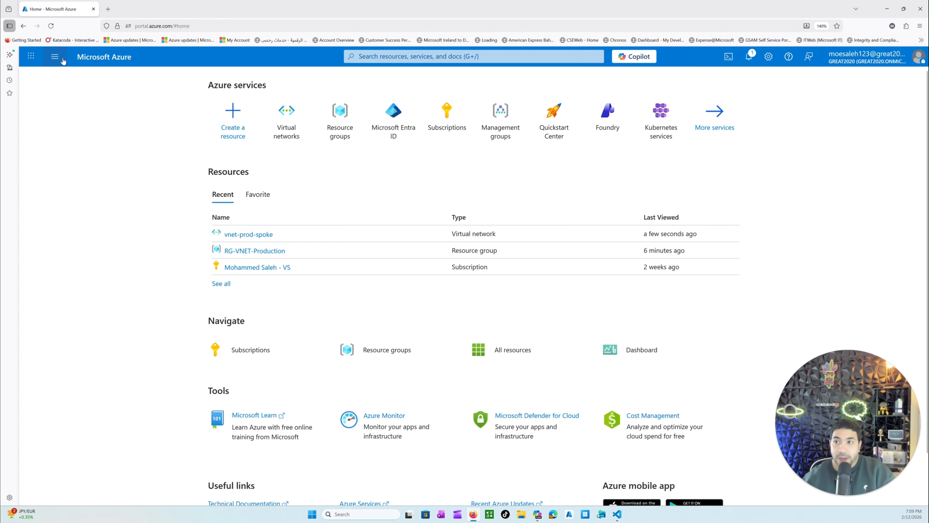
pyautogui.click(56, 57)
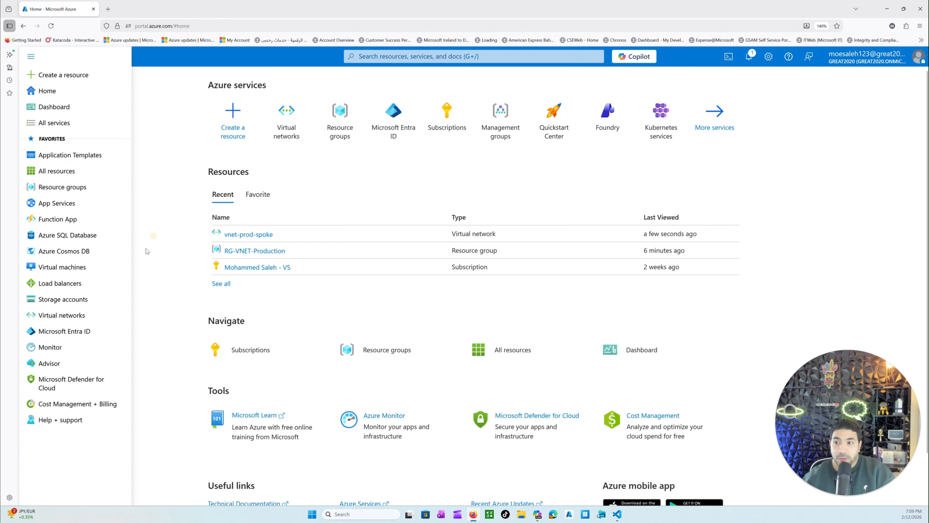
pyautogui.click(79, 272)
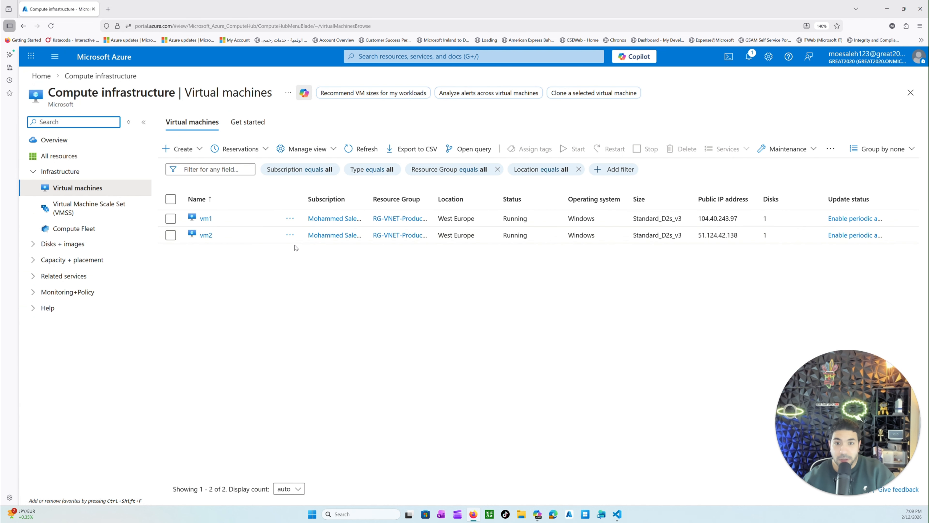
pyautogui.moveTo(304, 198); pyautogui.dragTo(395, 199)
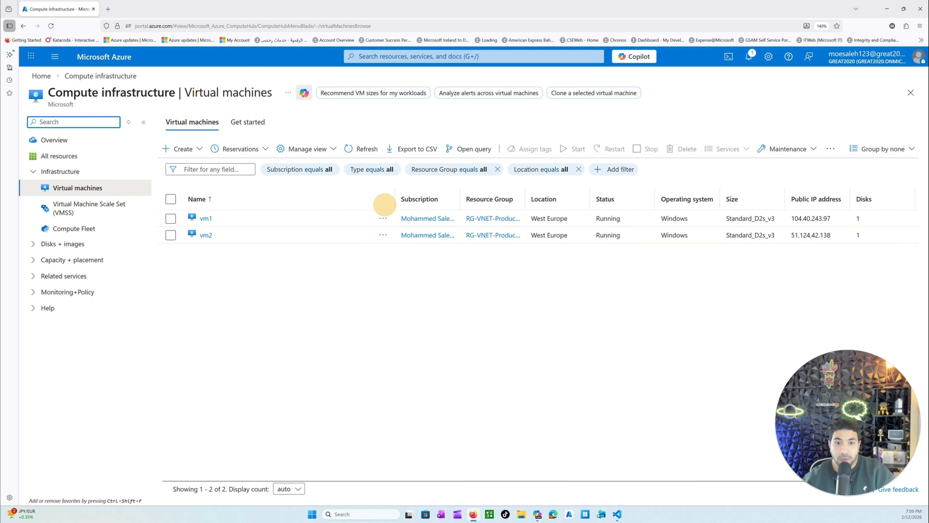
# - Open vm1 full width and inspect its overview details, including the operating system and primary NIC public IP
pyautogui.click(206, 218)
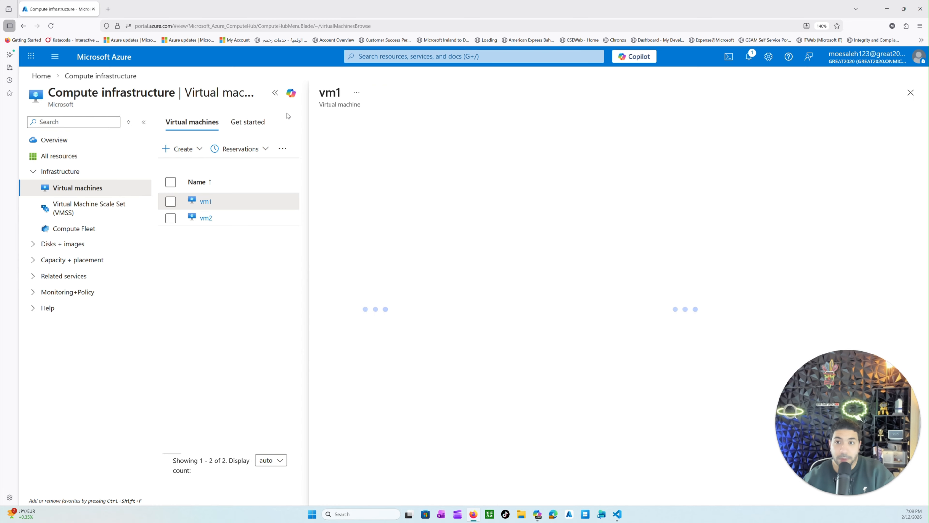
pyautogui.click(275, 93)
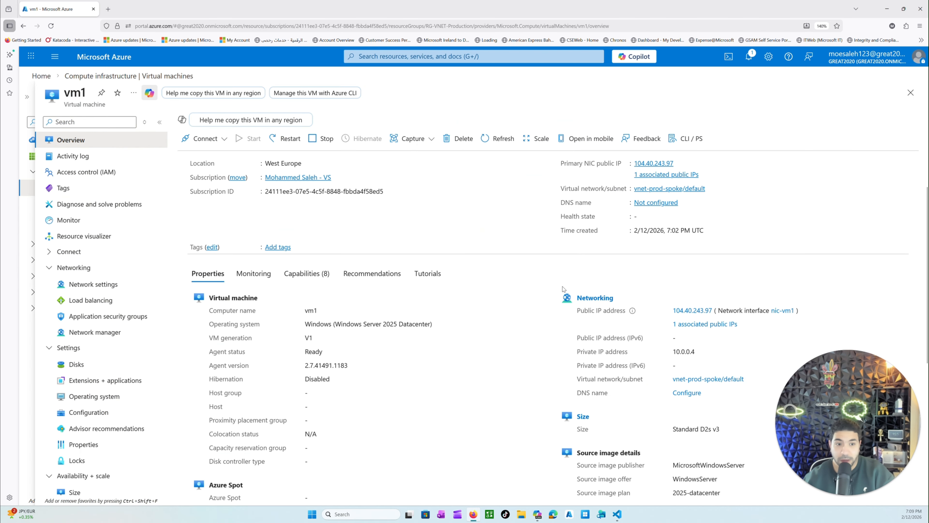
pyautogui.scroll(1, 569, 288)
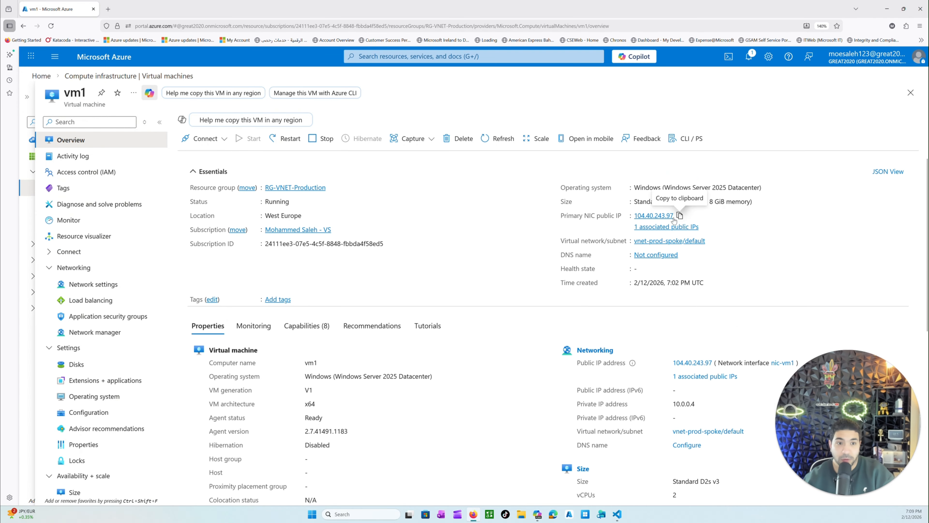
pyautogui.moveTo(614, 217); pyautogui.dragTo(682, 216)
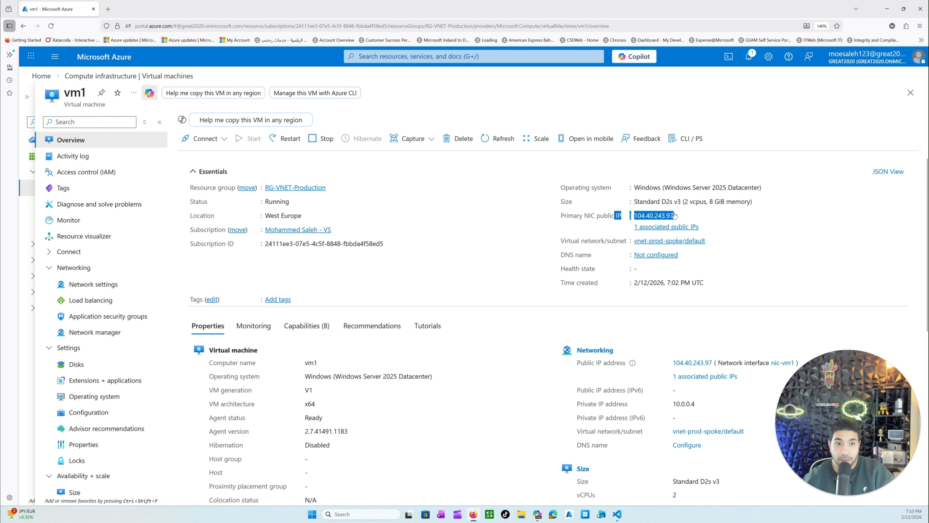
pyautogui.click(593, 224)
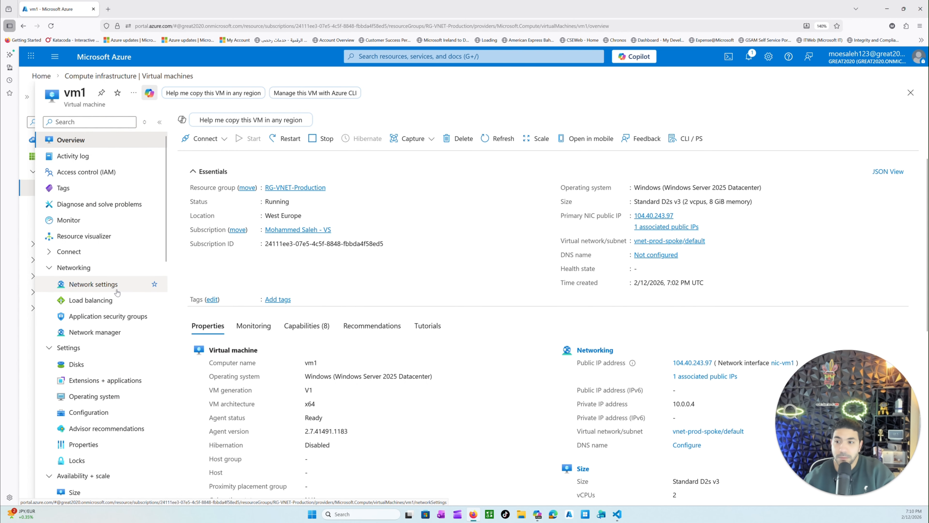
# - Check vm1's network settings and inbound port rules, then return to its overview and copy the primary NIC public IP
pyautogui.click(112, 285)
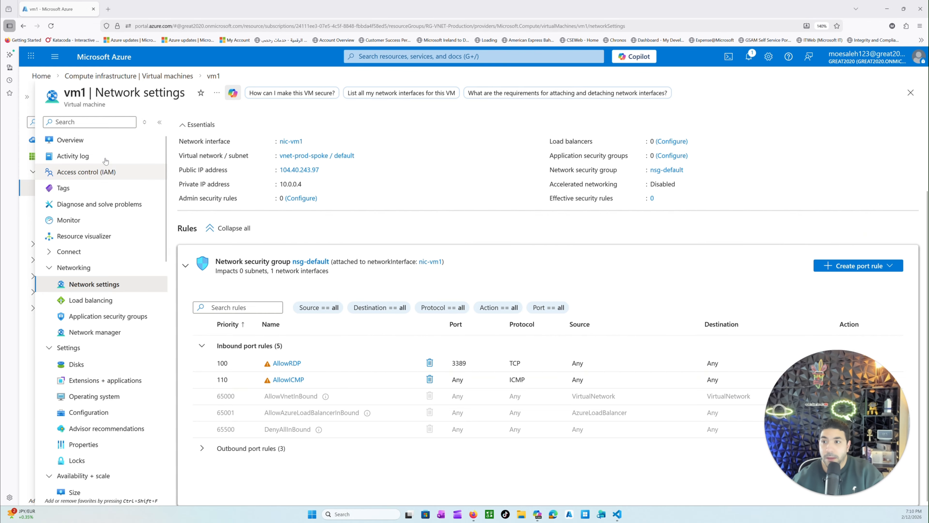
pyautogui.click(108, 140)
pyautogui.click(679, 216)
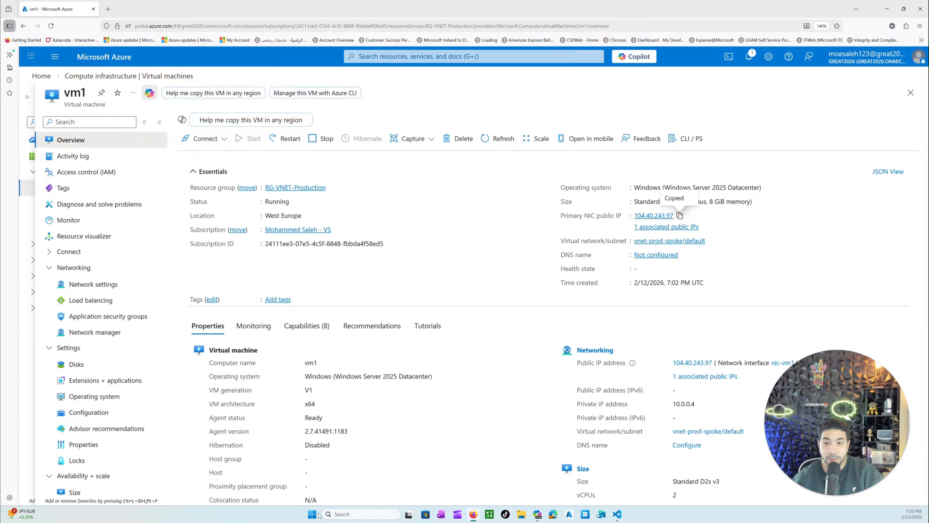
# - Start Remote Desktop Connection, enter vm1's public IP 104.40.243.97, review the display options, and connect
pyautogui.press('super+r')
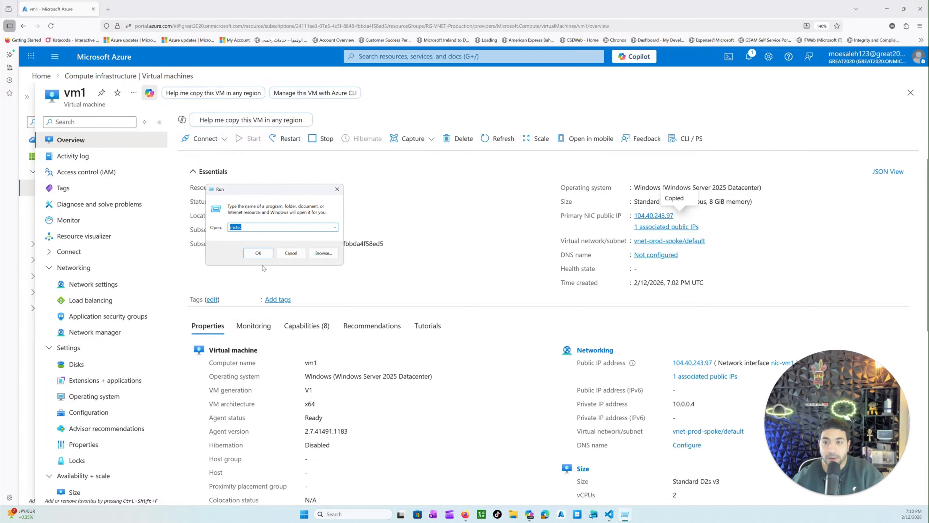
pyautogui.click(258, 255)
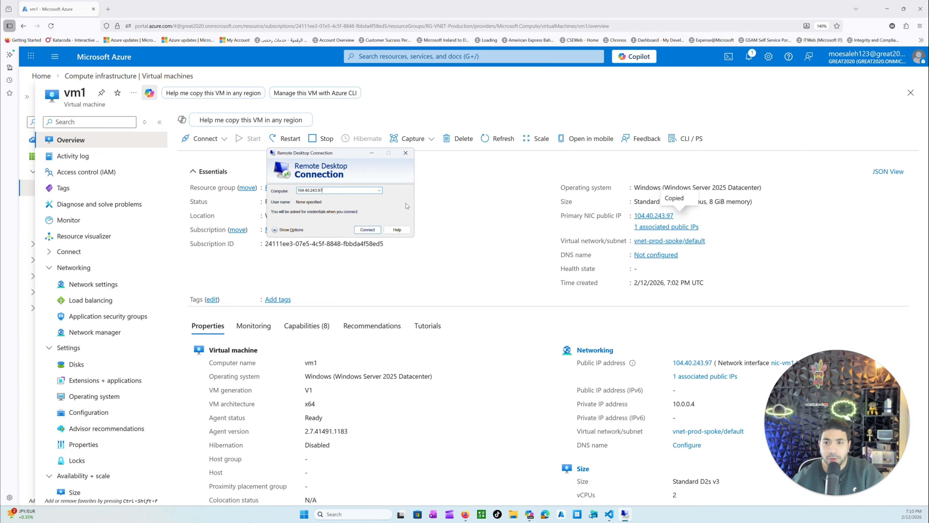
pyautogui.click(299, 229)
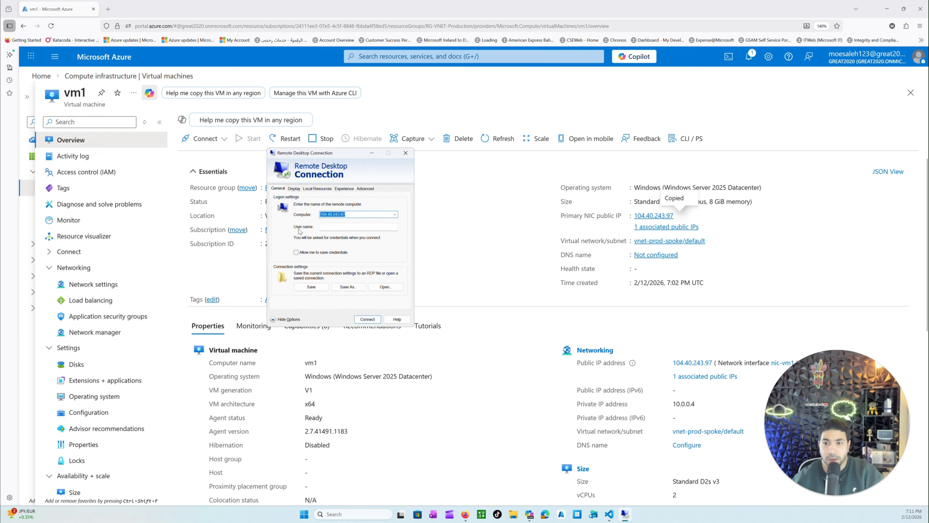
pyautogui.click(296, 189)
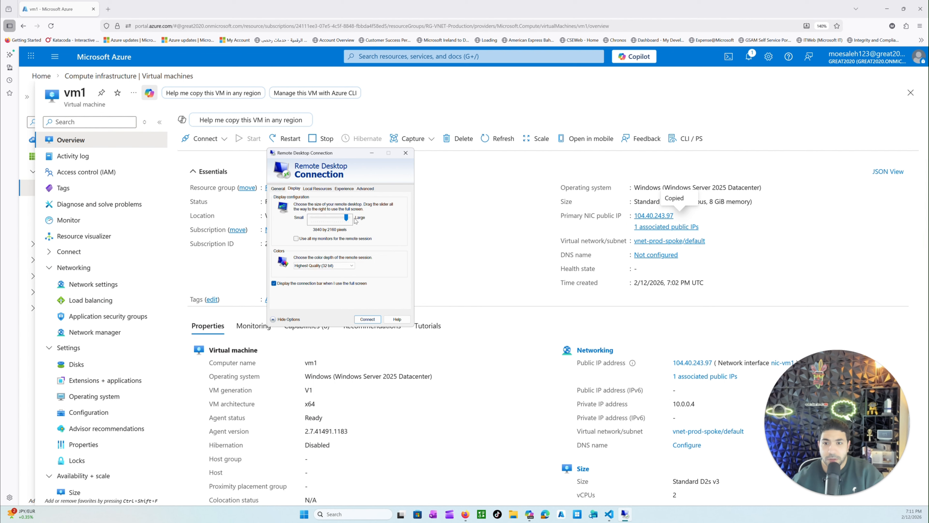
pyautogui.click(280, 190)
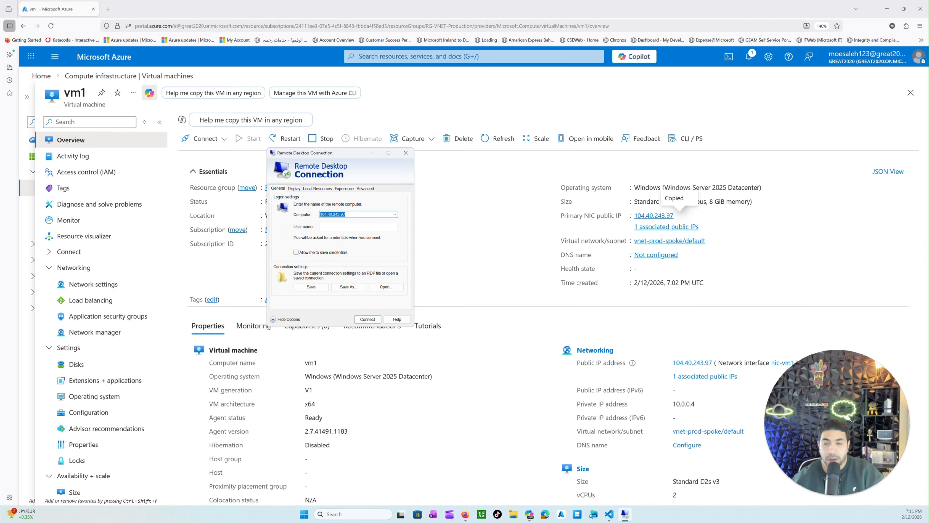
pyautogui.click(368, 319)
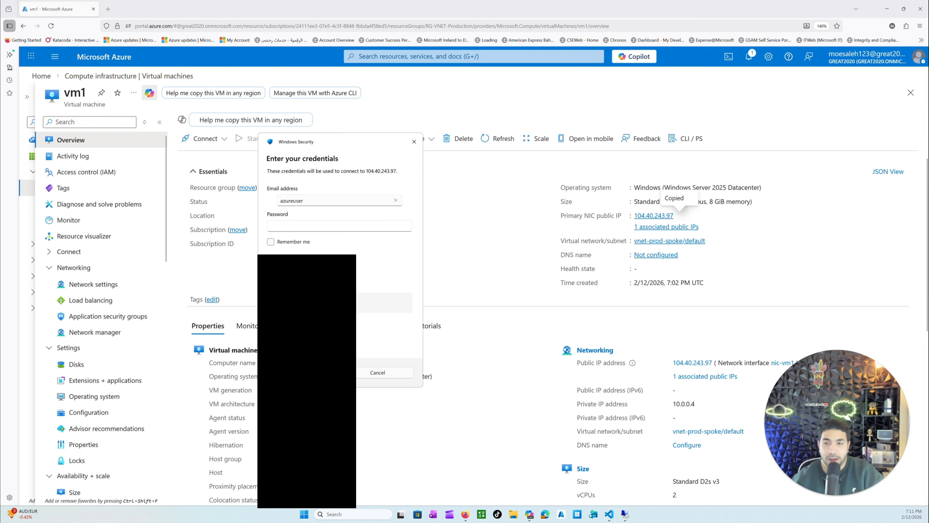
# - Sign in to vm1 as azureuser with the account password and accept the remote connection
pyautogui.click(304, 222)
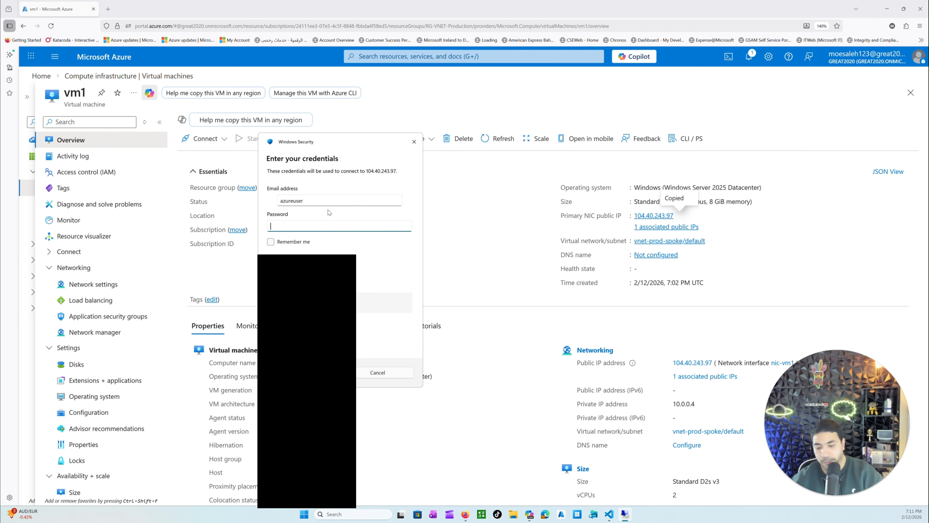
pyautogui.write('••')
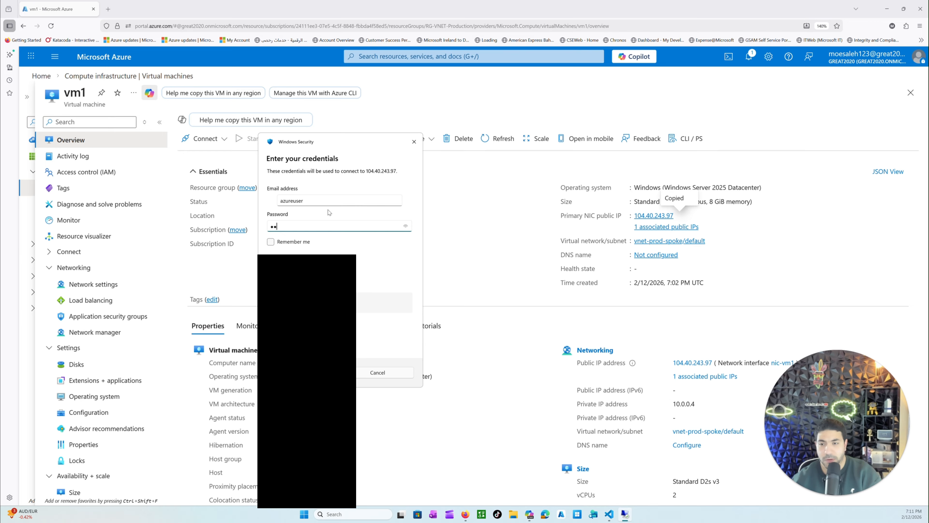
pyautogui.press('BackSpace')
pyautogui.press('BackSpace')
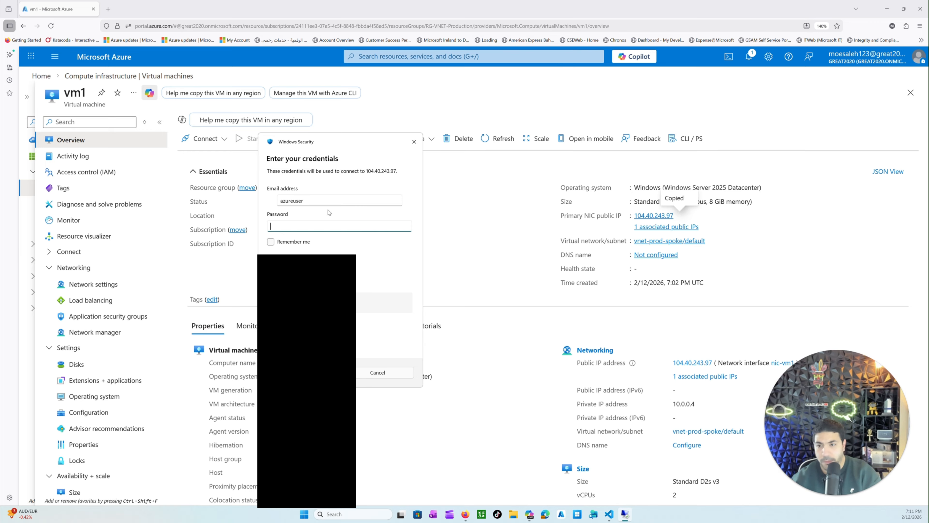
pyautogui.write('••')
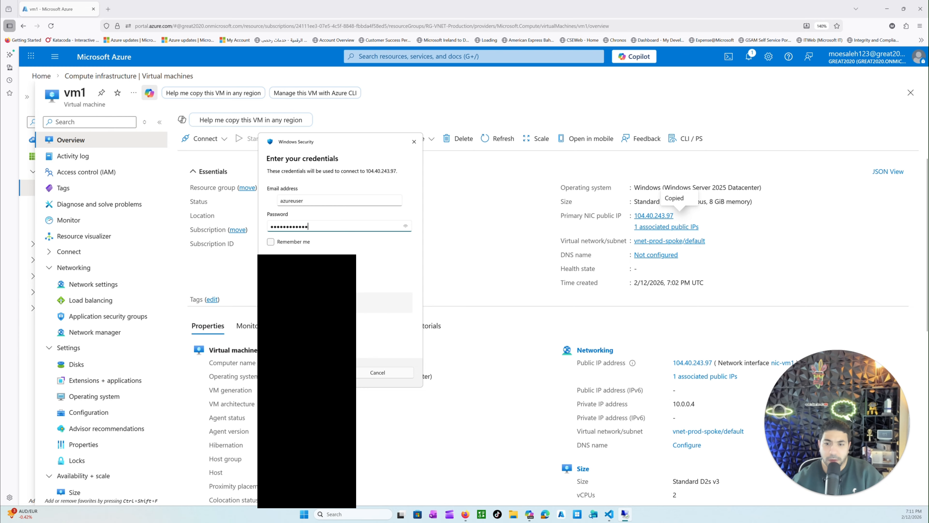
pyautogui.press('Return')
pyautogui.click(363, 301)
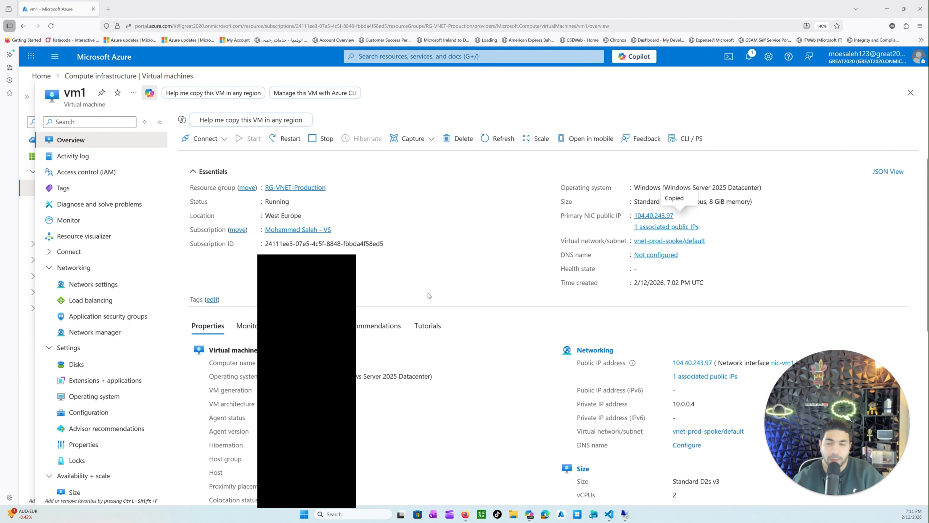
# - Shrink the remote desktop window and move it so the Azure portal stays visible beside it
pyautogui.moveTo(928, 494); pyautogui.dragTo(466, 130)
pyautogui.doubleClick(467, 131)
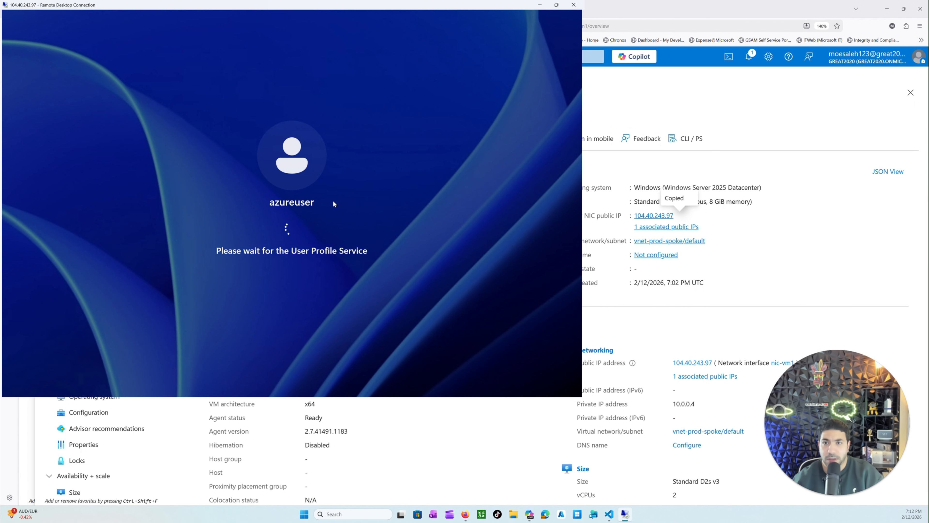
pyautogui.moveTo(394, 26); pyautogui.dragTo(442, 38)
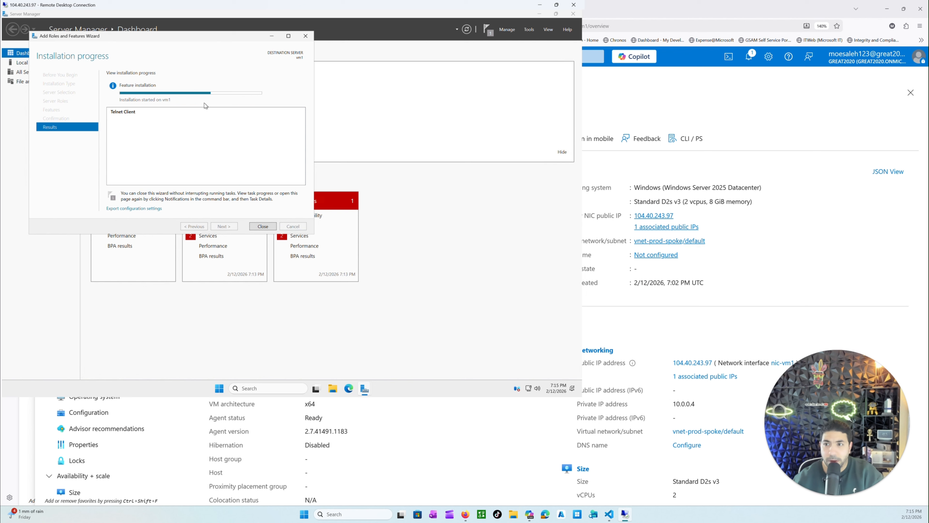
pyautogui.click(512, 33)
pyautogui.click(485, 40)
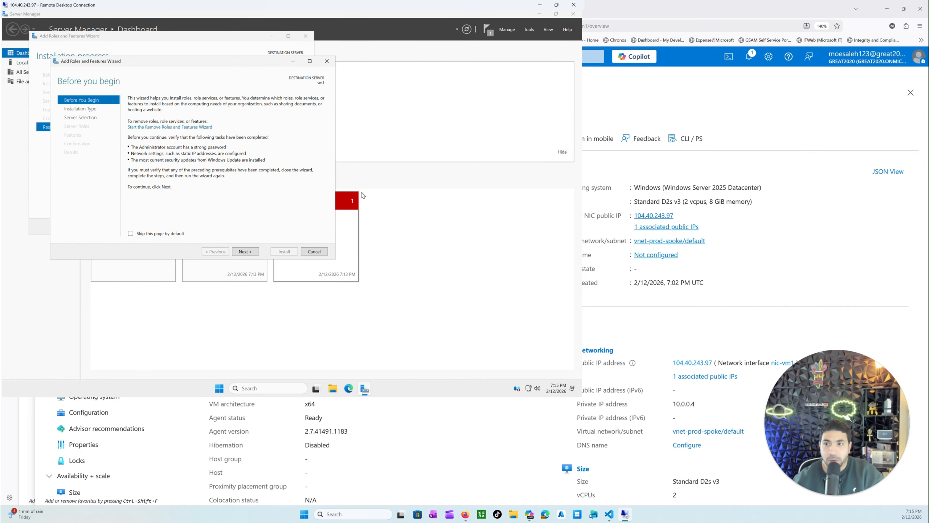
pyautogui.click(327, 61)
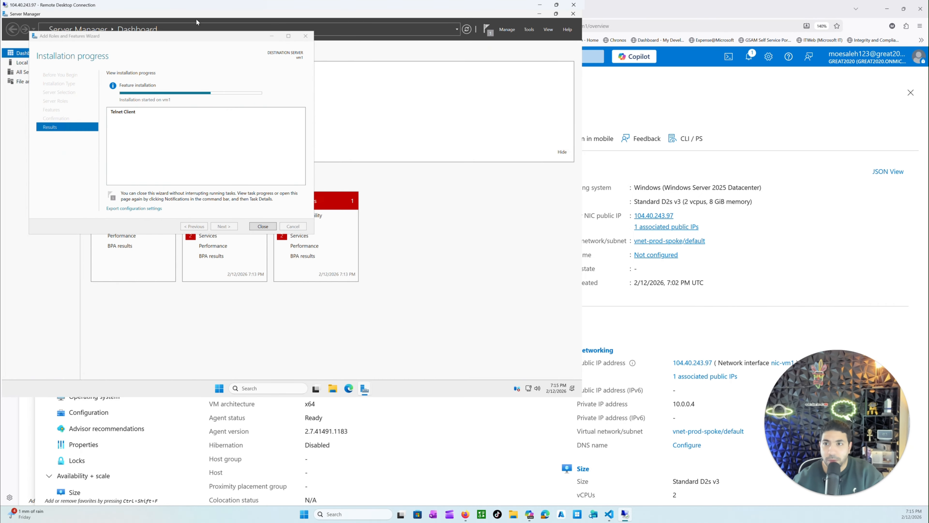
pyautogui.click(508, 30)
pyautogui.click(501, 40)
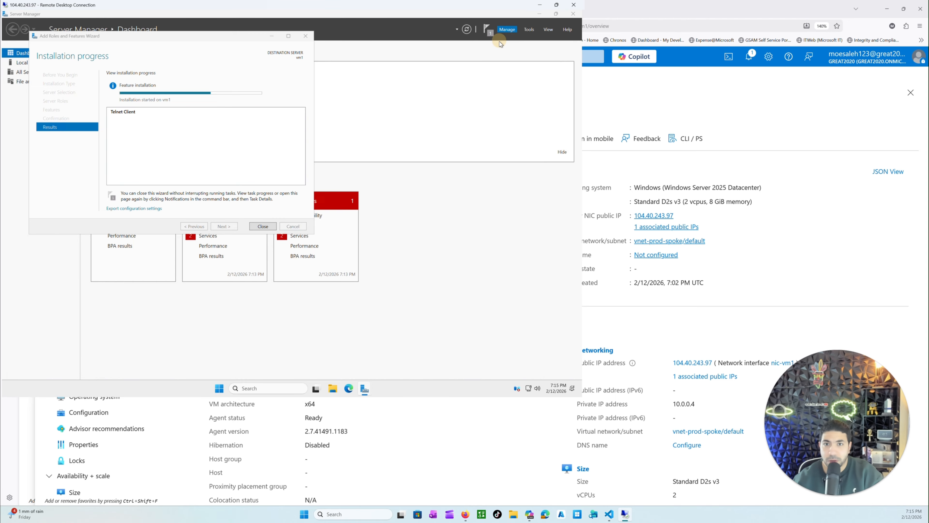
pyautogui.click(255, 260)
pyautogui.click(255, 261)
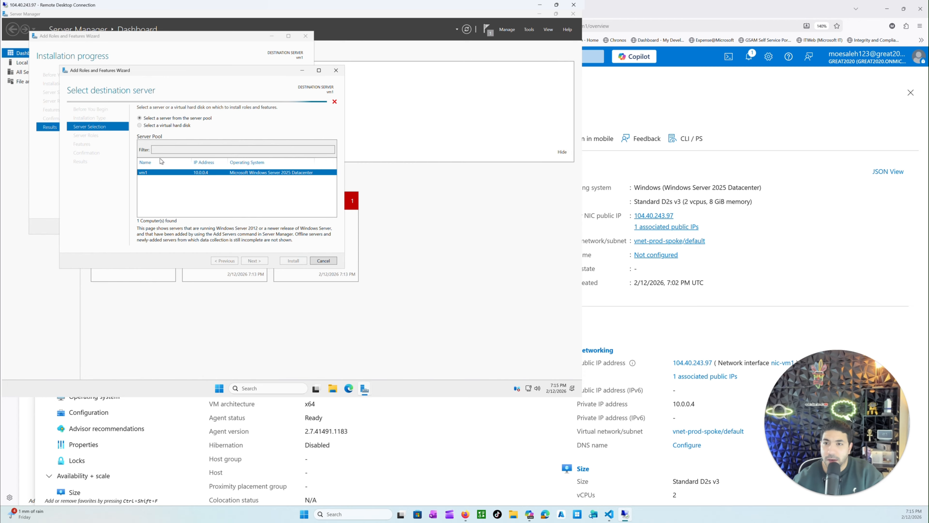
pyautogui.click(323, 260)
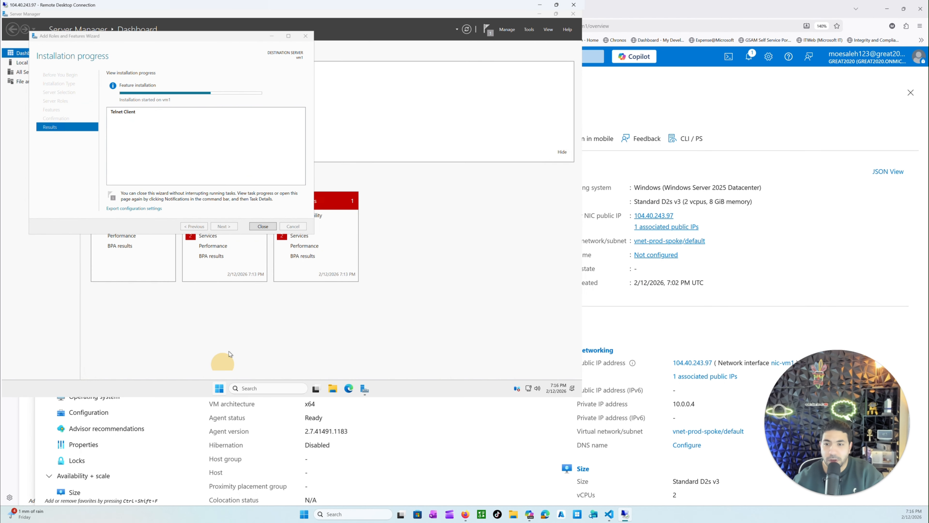
pyautogui.click(220, 387)
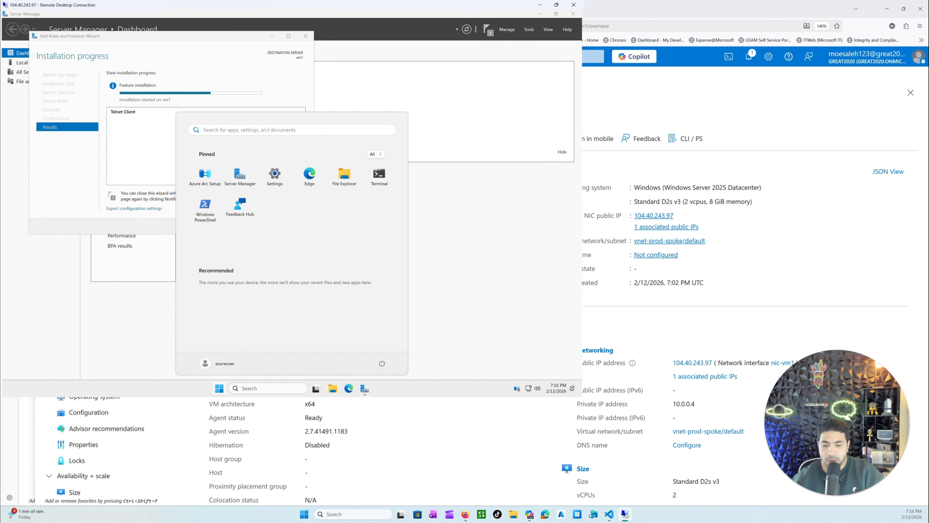
pyautogui.write('cmd')
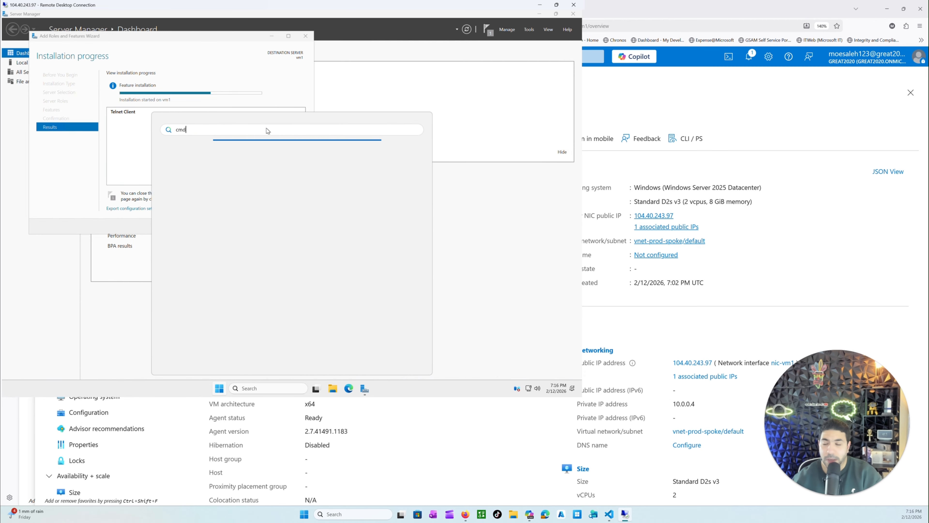
pyautogui.press('BackSpace')
pyautogui.press('BackSpace')
pyautogui.press('BackSpace')
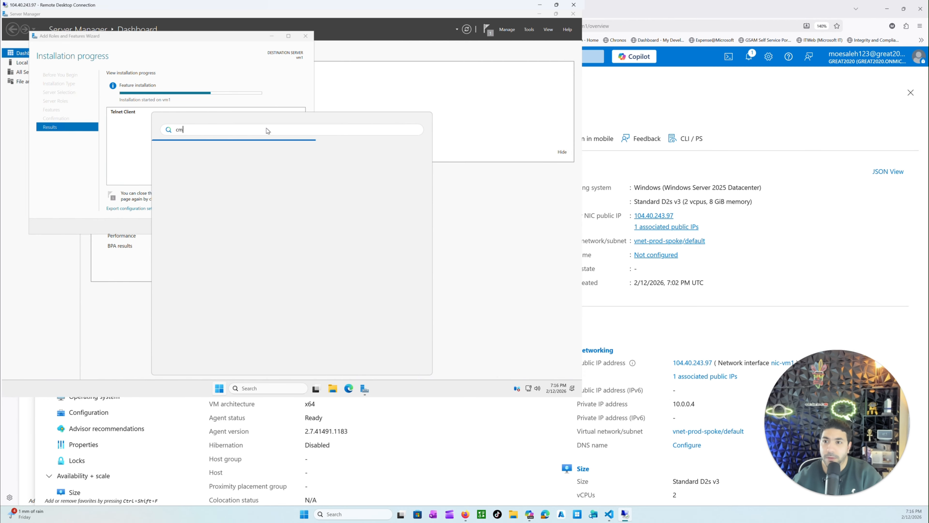
# - Open Windows PowerShell on vm1 and ping vm2's private address with ping 10.0.2.4
pyautogui.click(224, 387)
pyautogui.click(220, 388)
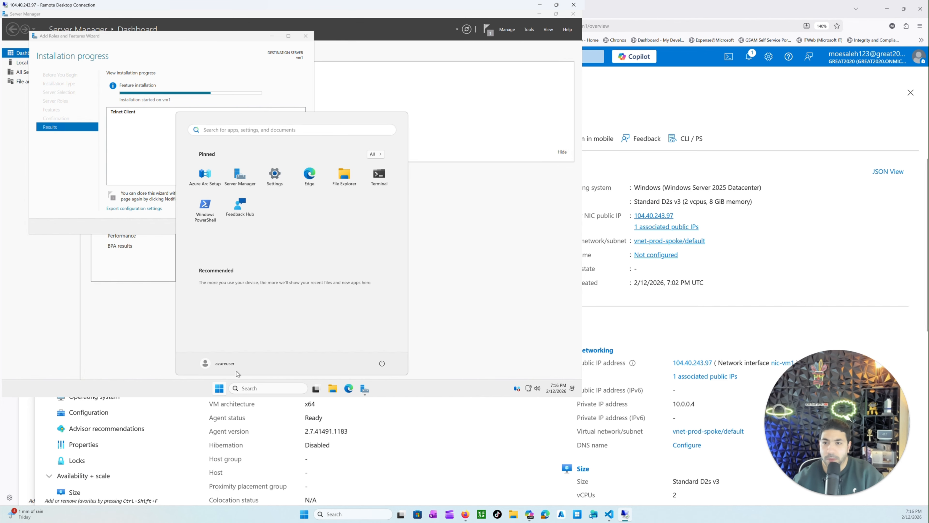
pyautogui.click(213, 209)
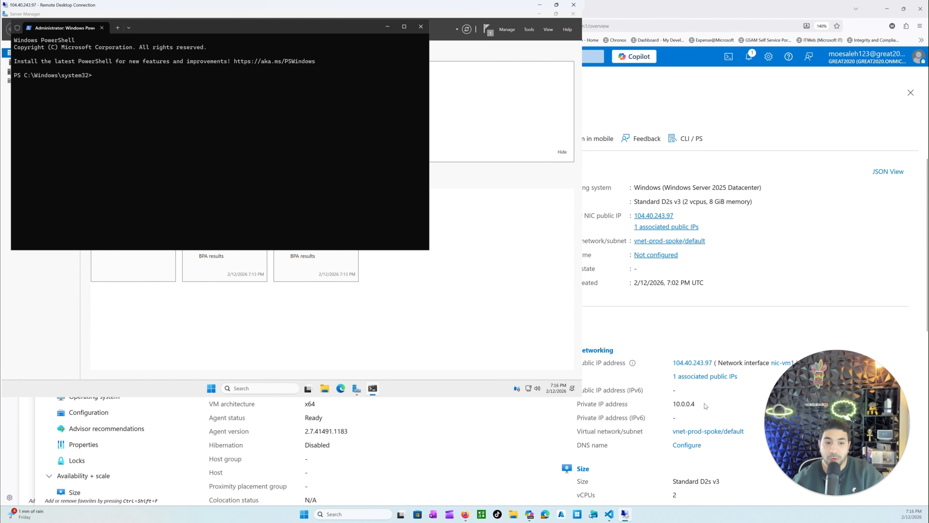
pyautogui.write('ping 1-')
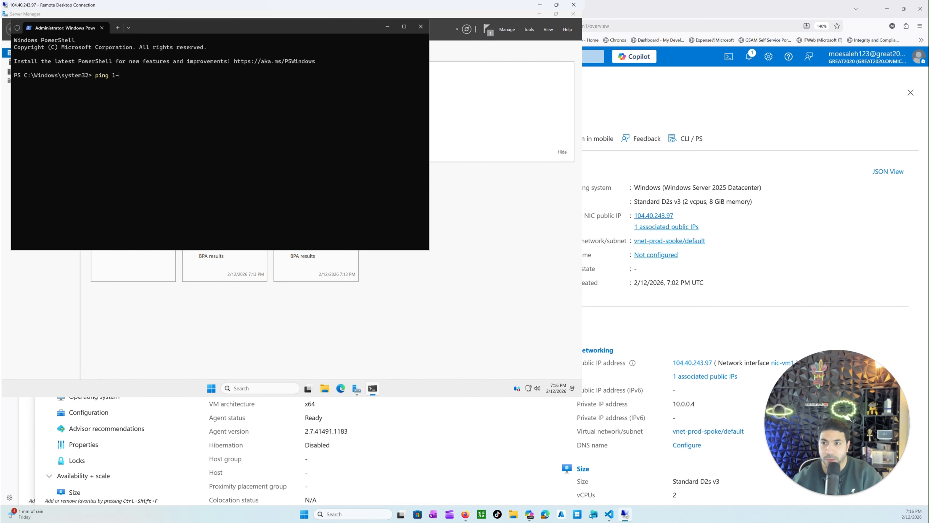
pyautogui.press('BackSpace')
pyautogui.write('0.0.2.')
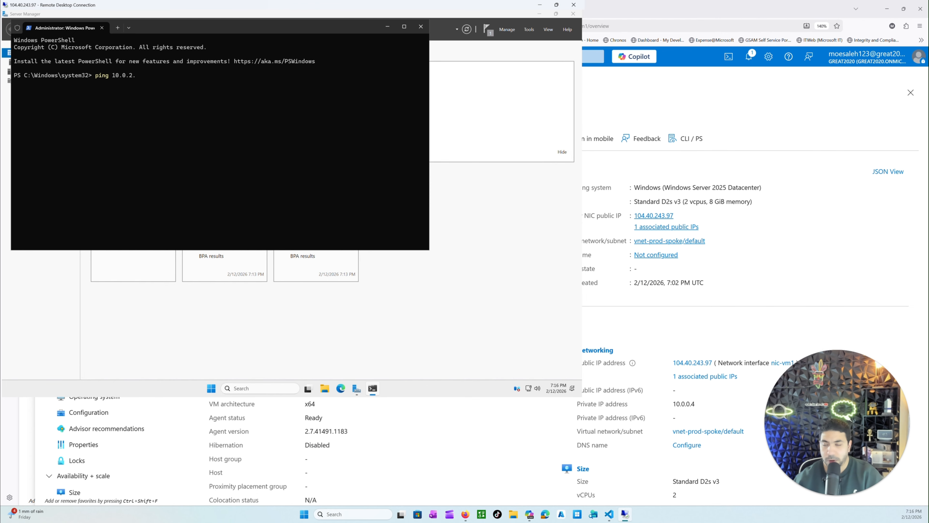
pyautogui.write('4')
pyautogui.press('Return')
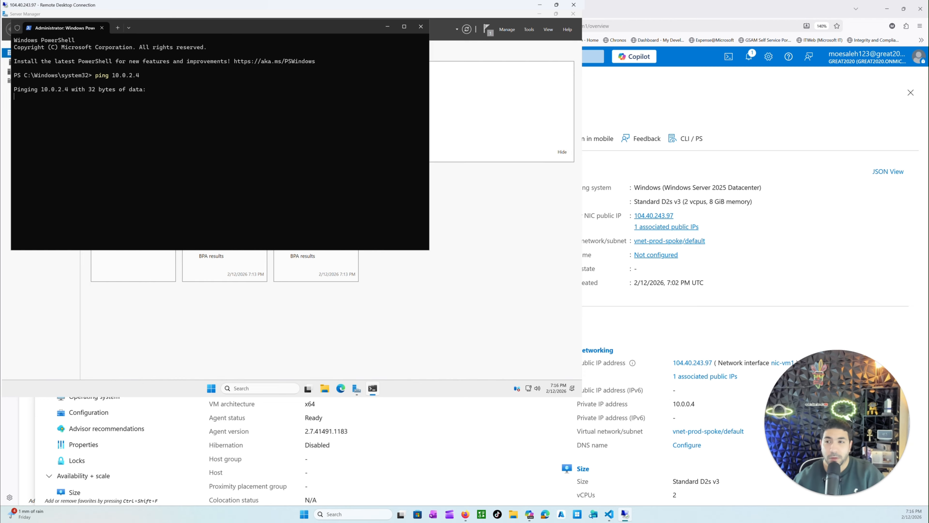
# - Open vm2 full width in the Azure portal to check its private IP address, then return to vm1's PowerShell
pyautogui.click(665, 85)
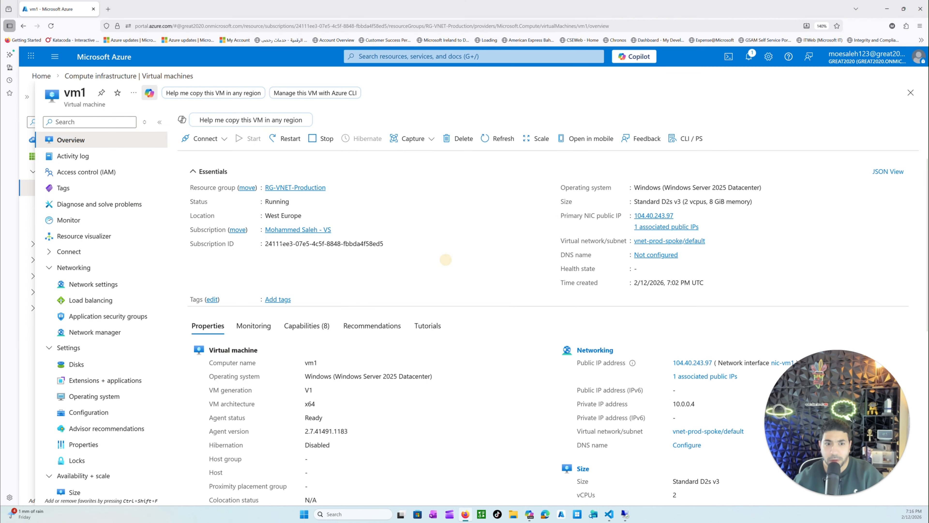
pyautogui.click(104, 76)
pyautogui.click(206, 235)
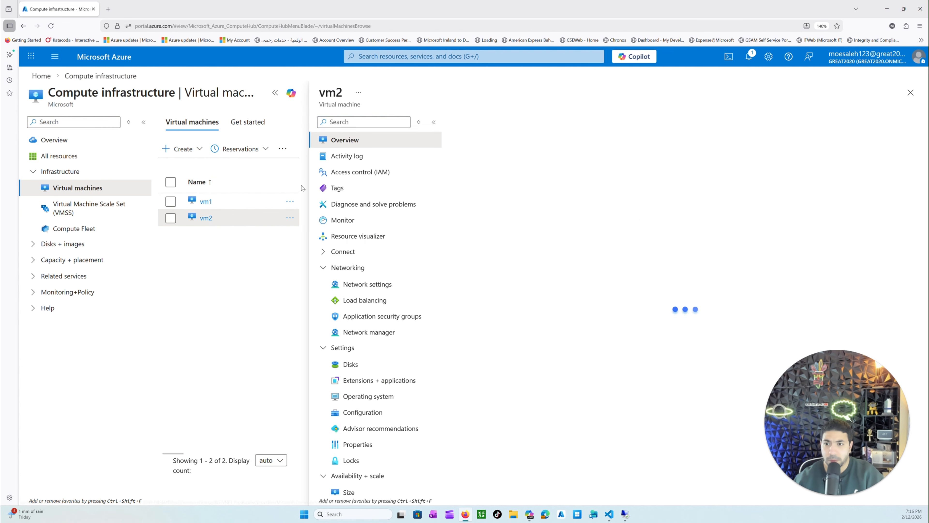
pyautogui.click(277, 93)
pyautogui.scroll(-2, 678, 374)
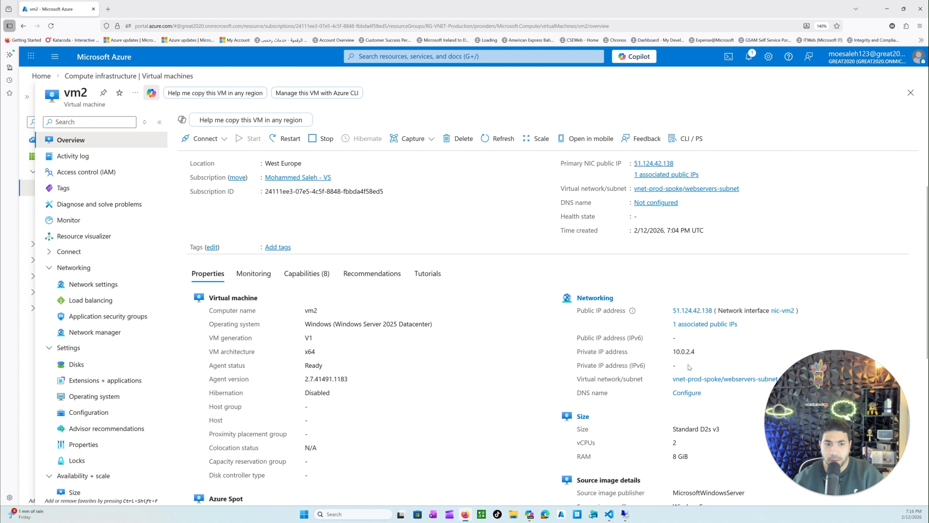
pyautogui.hotkey('alt', 'Tab')
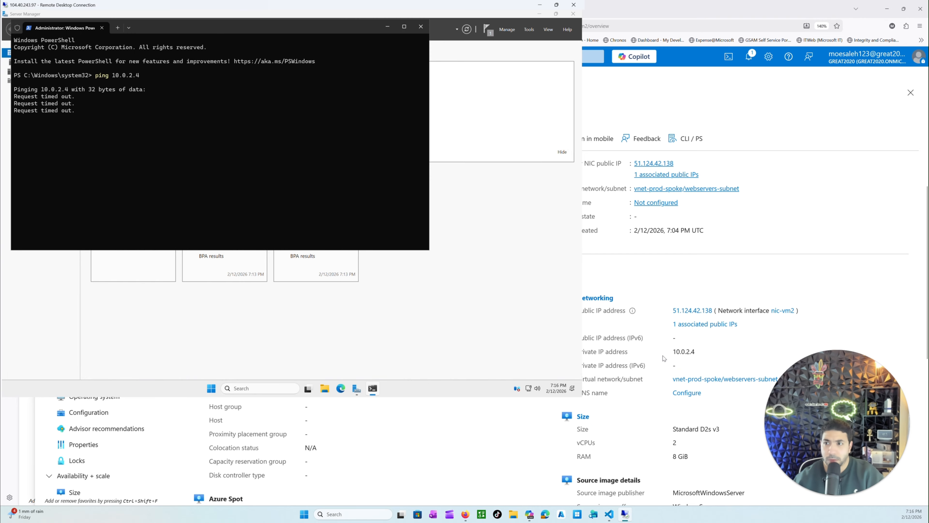
# - Inspect vm2's network settings and inbound port rules in the portal, then return to the ping output on vm1
pyautogui.click(773, 126)
pyautogui.click(128, 290)
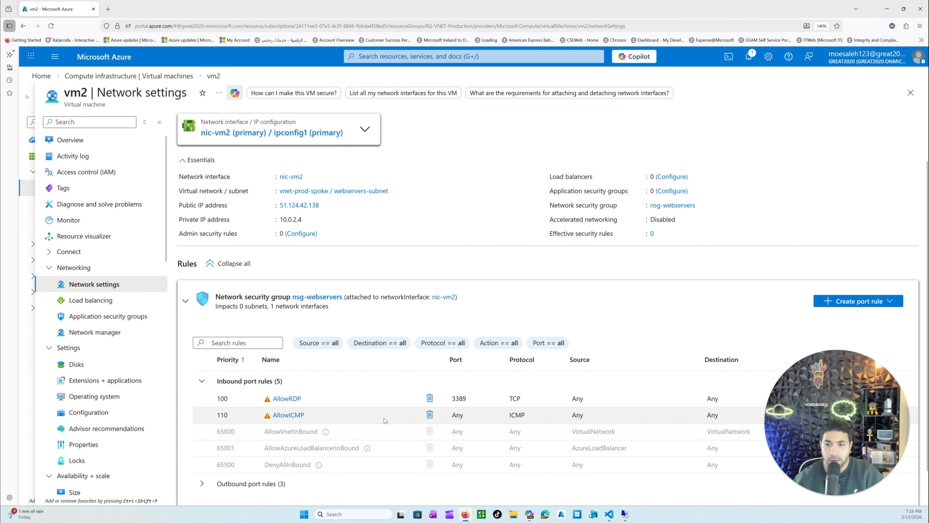
pyautogui.scroll(-1, 591, 416)
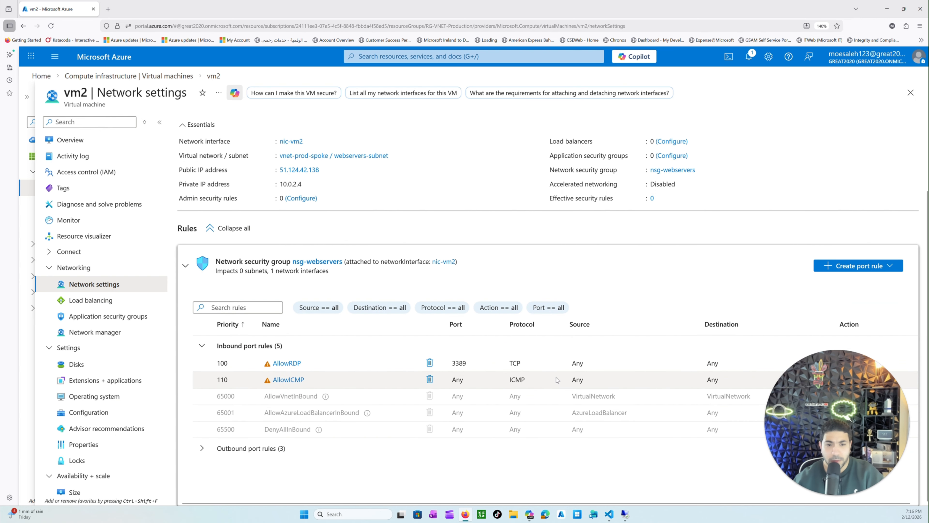
pyautogui.scroll(3, 553, 380)
pyautogui.hotkey('alt', 'Tab')
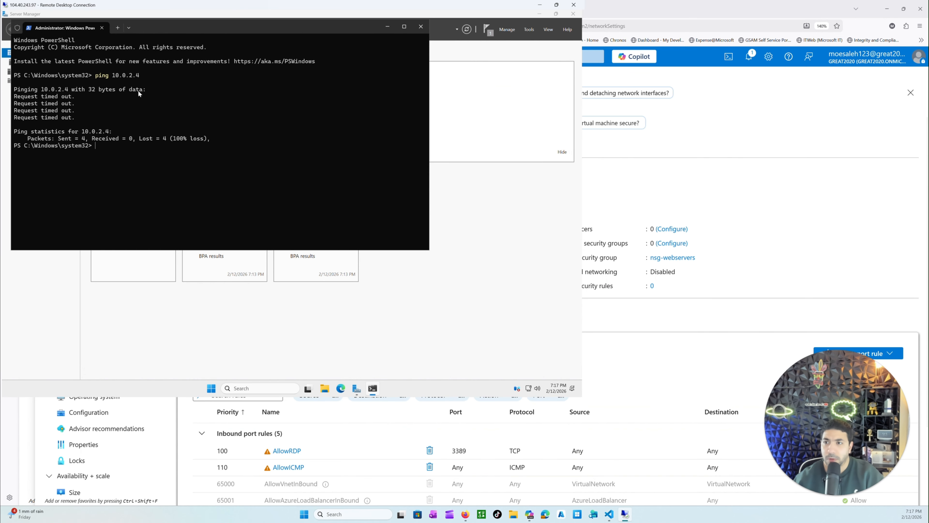
# - Open Remote Desktop Connection on vm1 and start a connection to vm2's private address 10.0.2.4
pyautogui.rightClick(133, 75)
pyautogui.moveTo(143, 76); pyautogui.dragTo(115, 75)
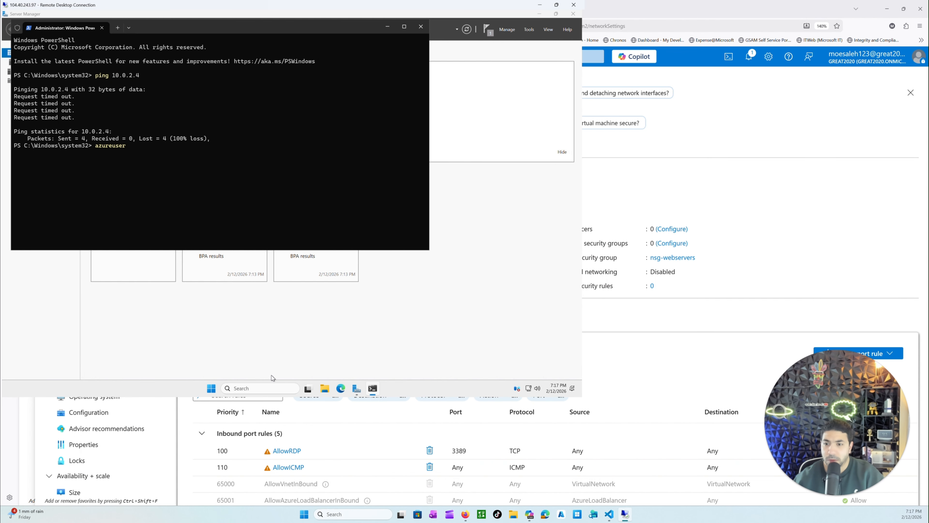
pyautogui.rightClick(211, 389)
pyautogui.click(209, 342)
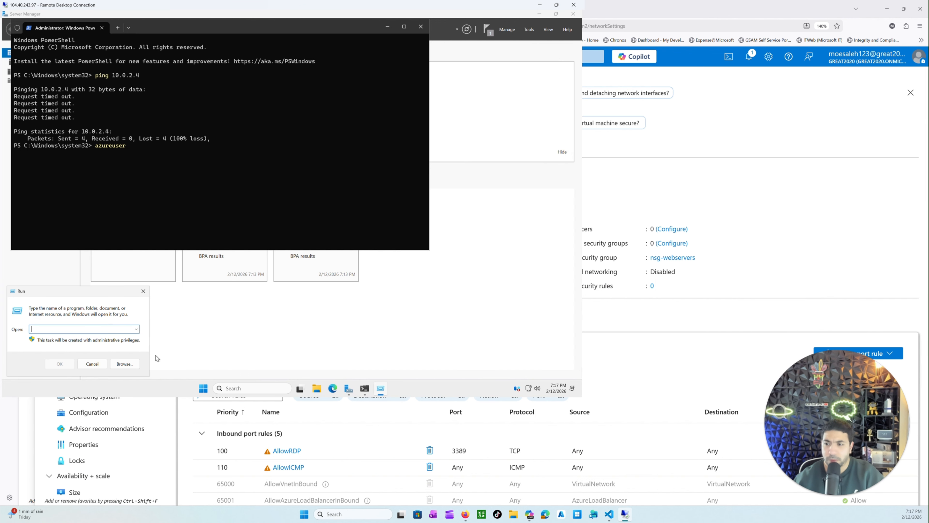
pyautogui.write('wf.msc')
pyautogui.press('Return')
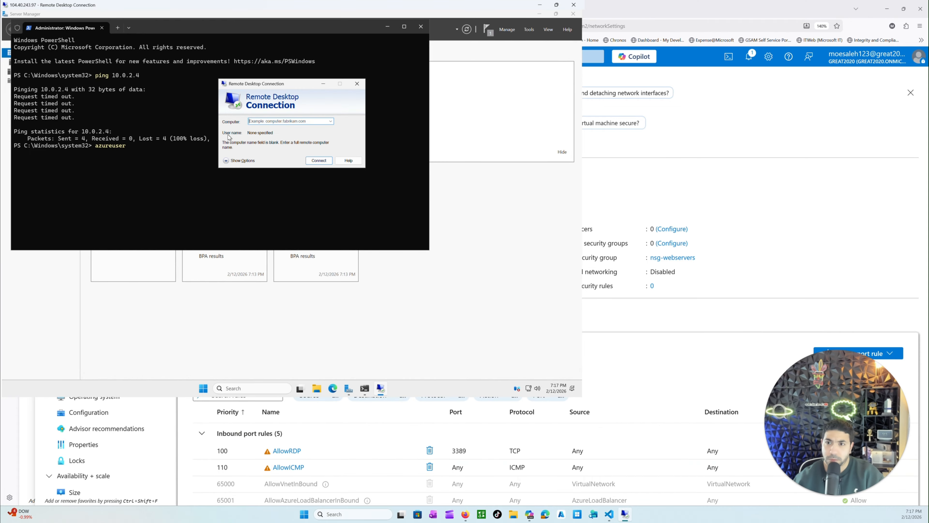
pyautogui.write('10.0.2.4')
pyautogui.click(318, 160)
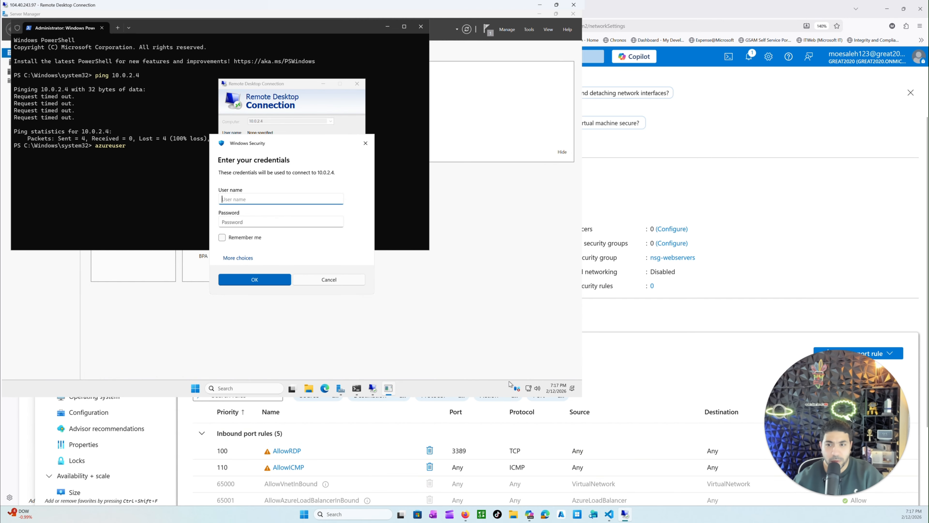
# - Recheck vm2's network settings and its AllowICMP inbound rule in the Azure portal, then return to PowerShell on vm1
pyautogui.click(741, 171)
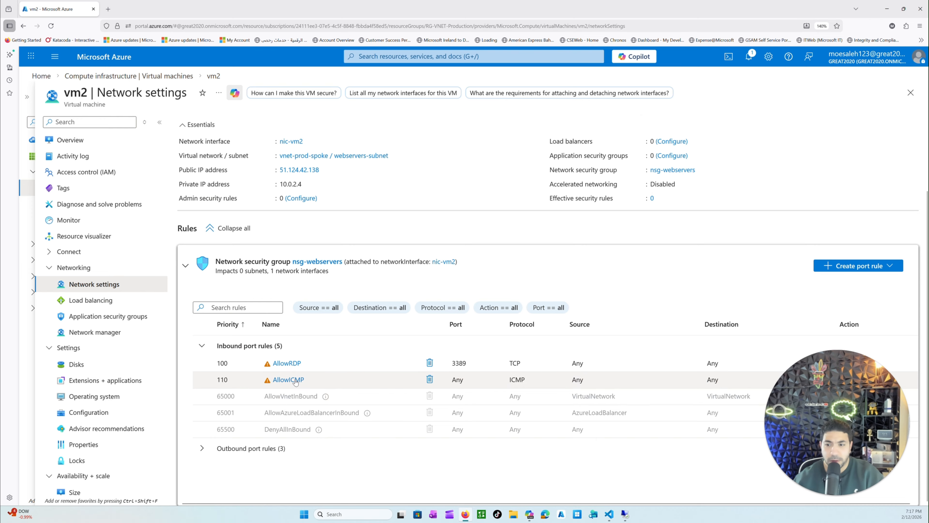
pyautogui.hotkey('alt', 'Tab')
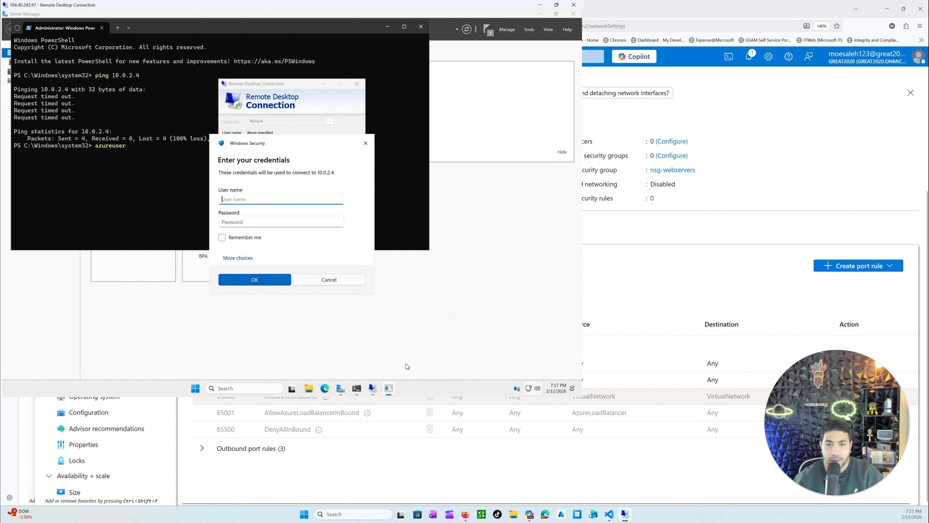
pyautogui.click(22, 220)
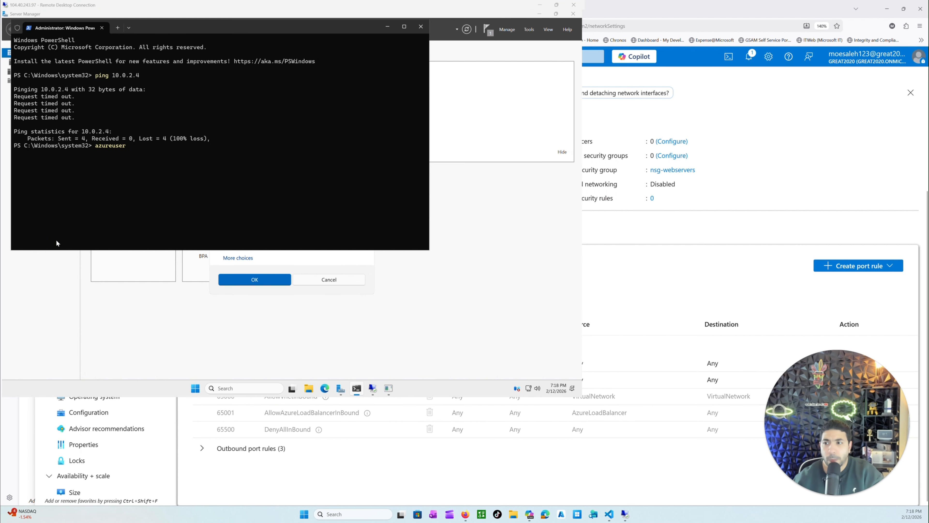
pyautogui.moveTo(236, 28); pyautogui.dragTo(291, 131)
pyautogui.scroll(3, 600, 410)
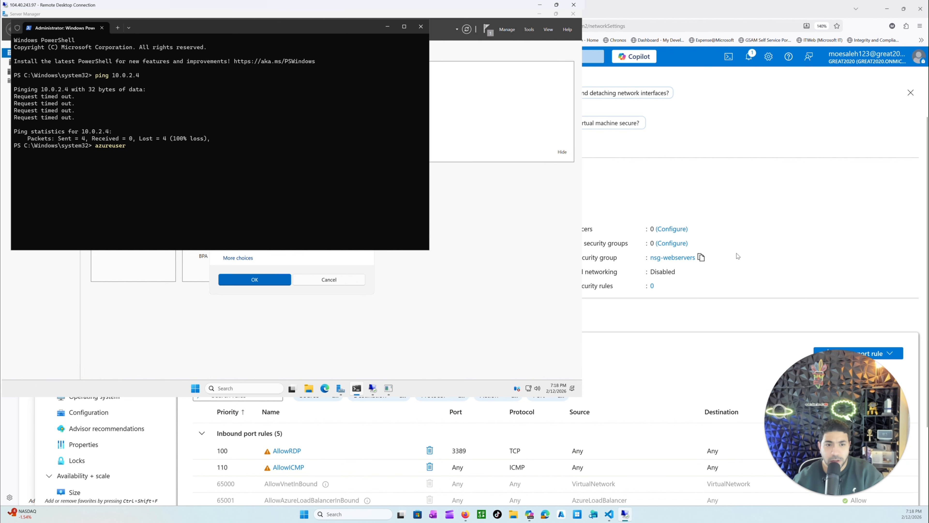
pyautogui.click(701, 257)
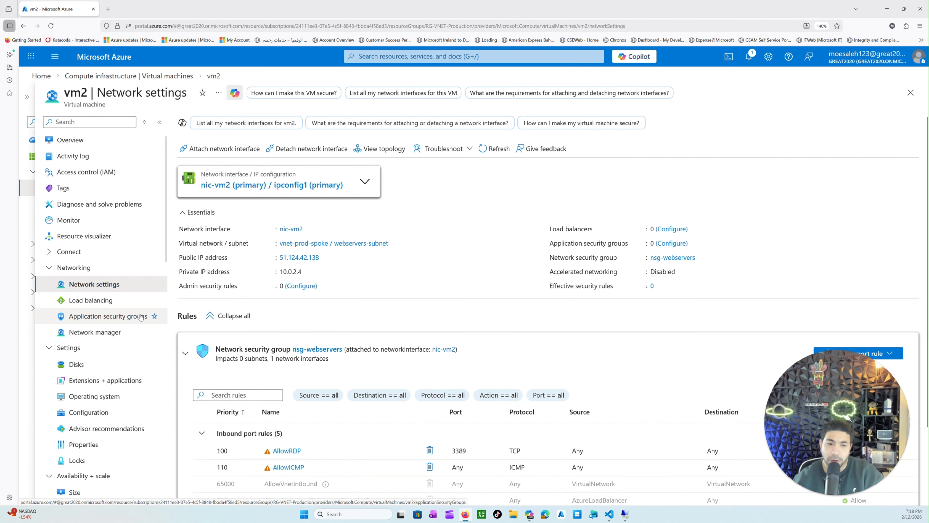
pyautogui.click(625, 514)
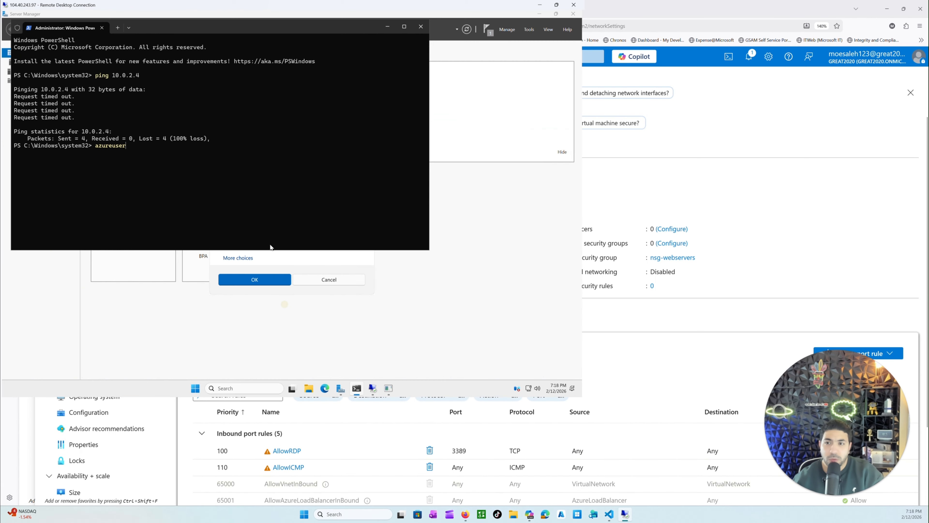
# - Clear the stray text and run netsh advfirewall on vm1 to add an inbound allow rule named "Allow ICMPv4-In" for protocol icmpv4
pyautogui.press('BackSpace')
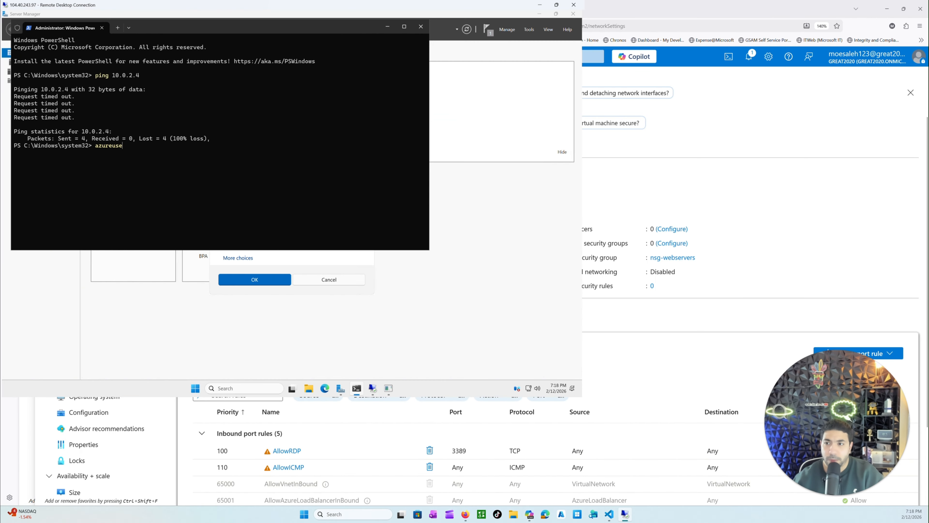
pyautogui.press('BackSpace')
pyautogui.press('BackSpace')
pyautogui.press('BackSpace')
pyautogui.press('BackSpace')
pyautogui.press('BackSpace')
pyautogui.press('BackSpace')
pyautogui.press('BackSpace')
pyautogui.press('BackSpace')
pyautogui.write('netsh advfirewall firewall add rule name="Allow ICMPv4-In" dir=in action=allow protocol=icmpv4')
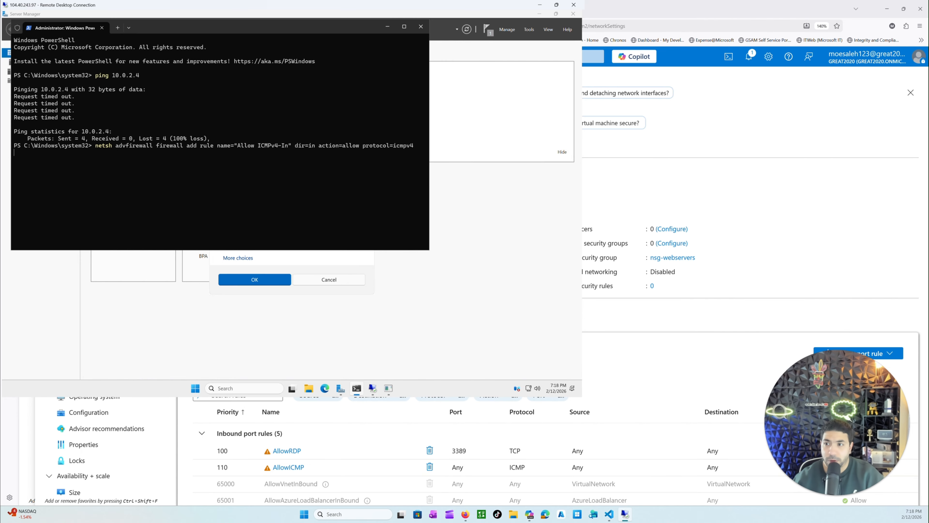
pyautogui.press('Return')
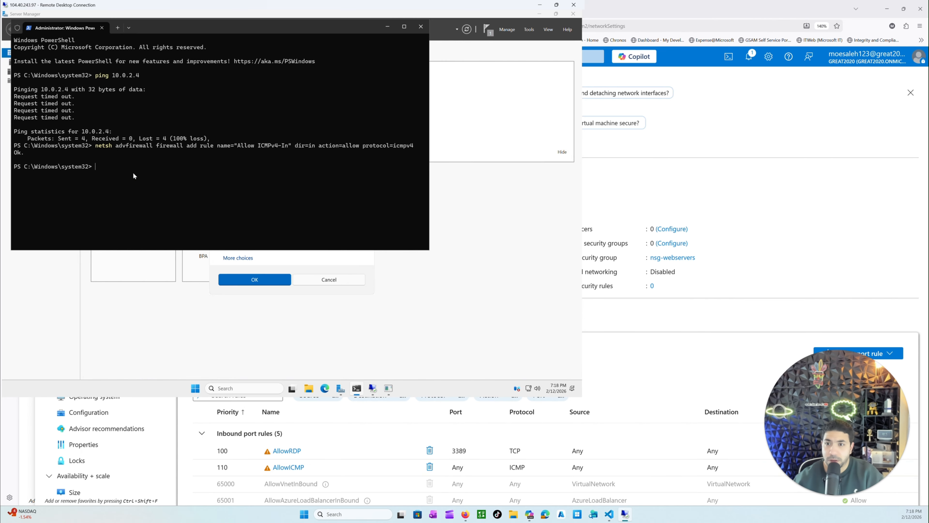
# - Ping vm2 again from vm1's PowerShell with ping 10.0.2.4
pyautogui.write('p')
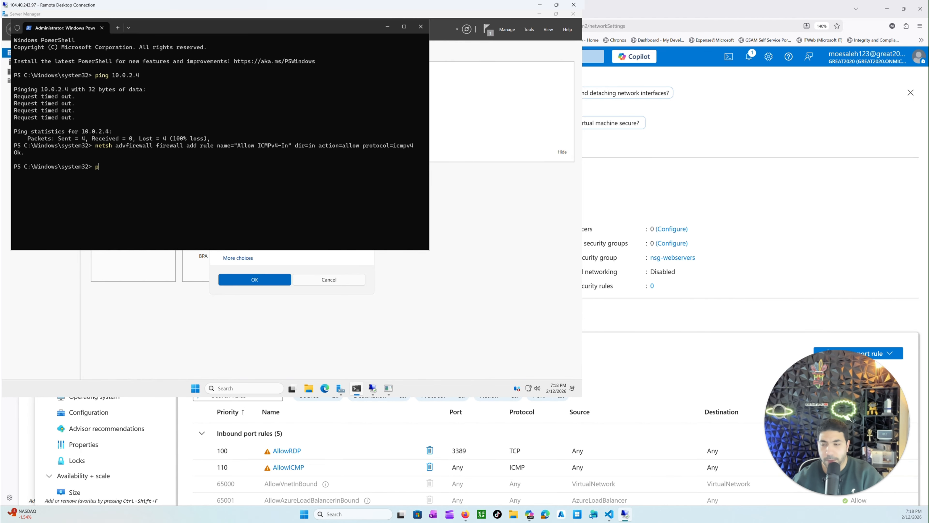
pyautogui.write('ing 10')
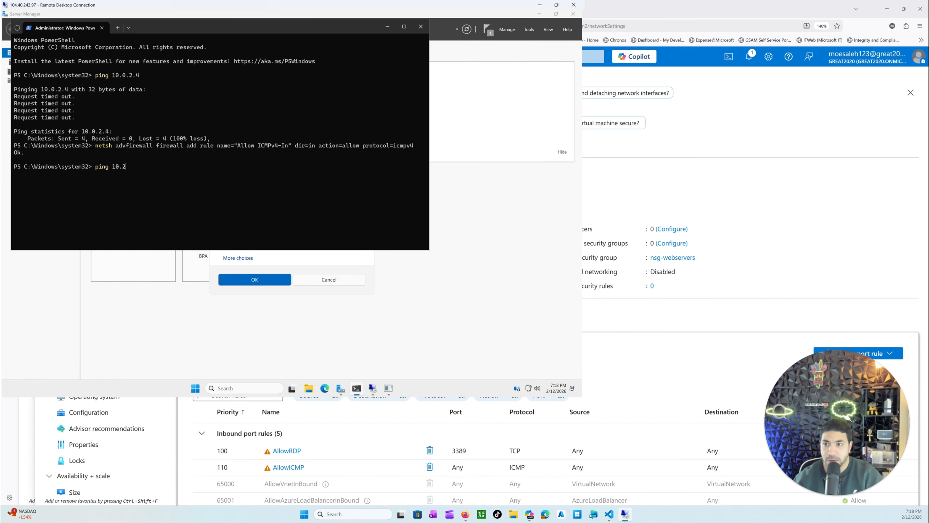
pyautogui.write('.0.2.4')
pyautogui.press('Return')
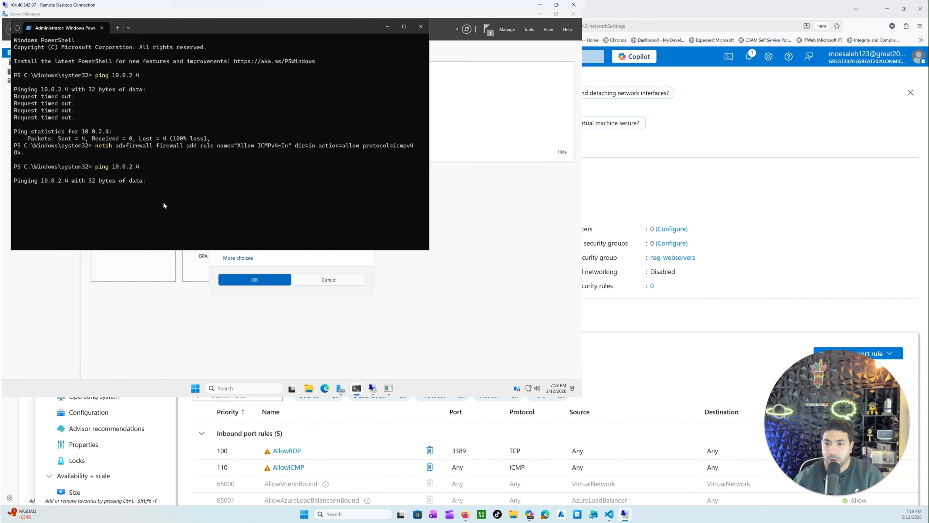
# - Sign in to the 10.0.2.4 remote desktop session as azureuser with the account password and accept the connection
pyautogui.click(251, 266)
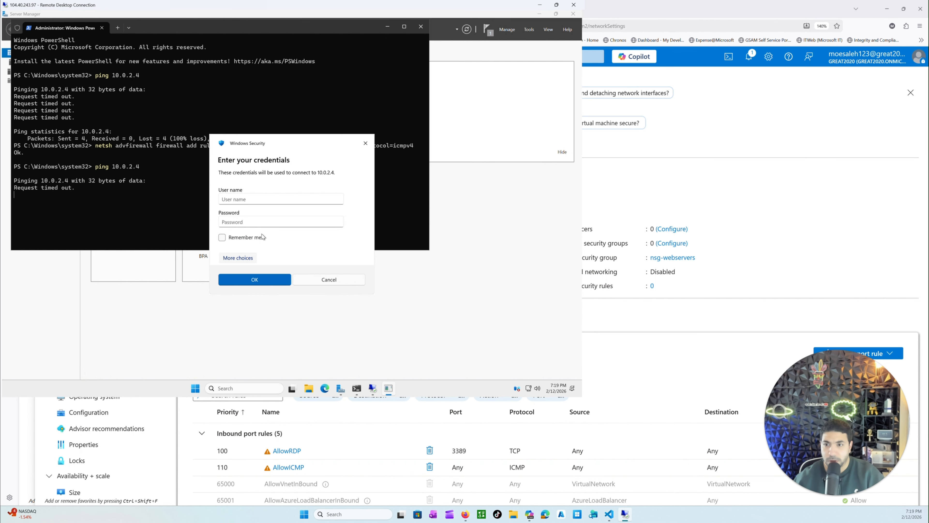
pyautogui.click(262, 200)
pyautogui.write('azu')
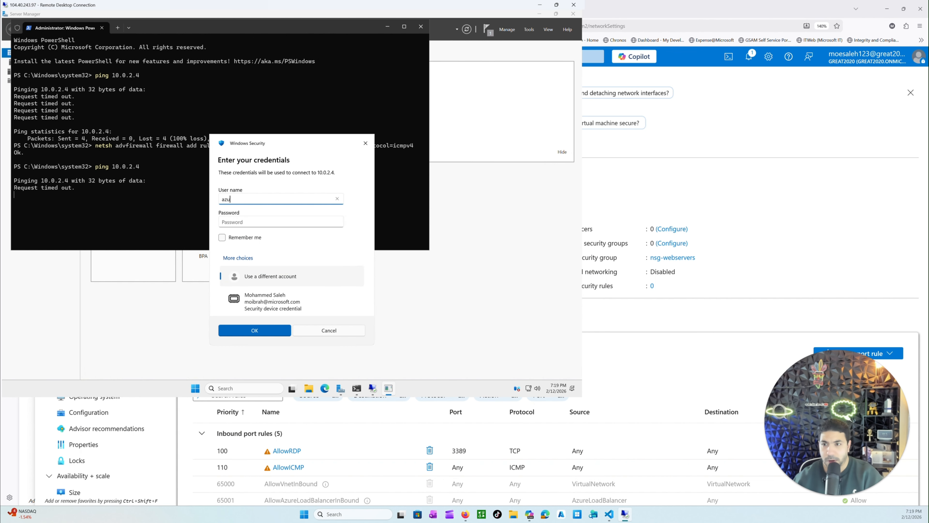
pyautogui.write('reuser')
pyautogui.press('Tab')
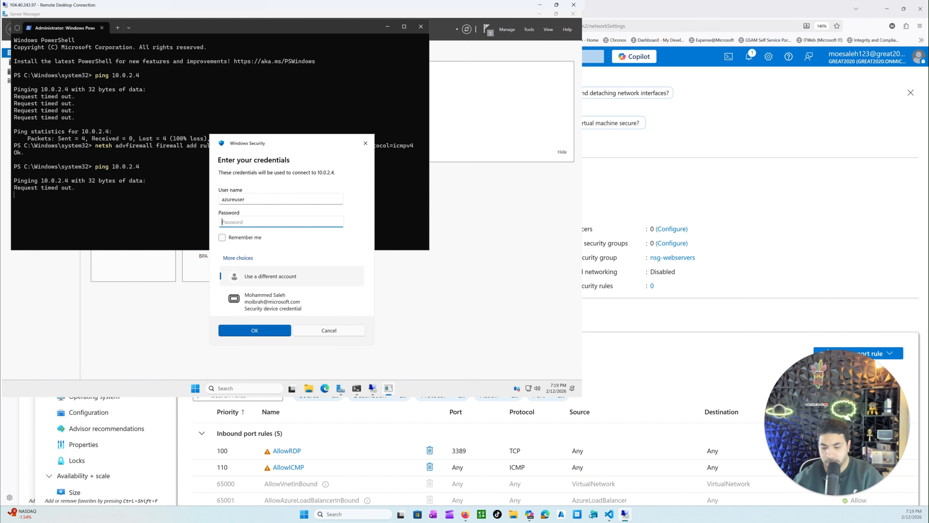
pyautogui.write('******')
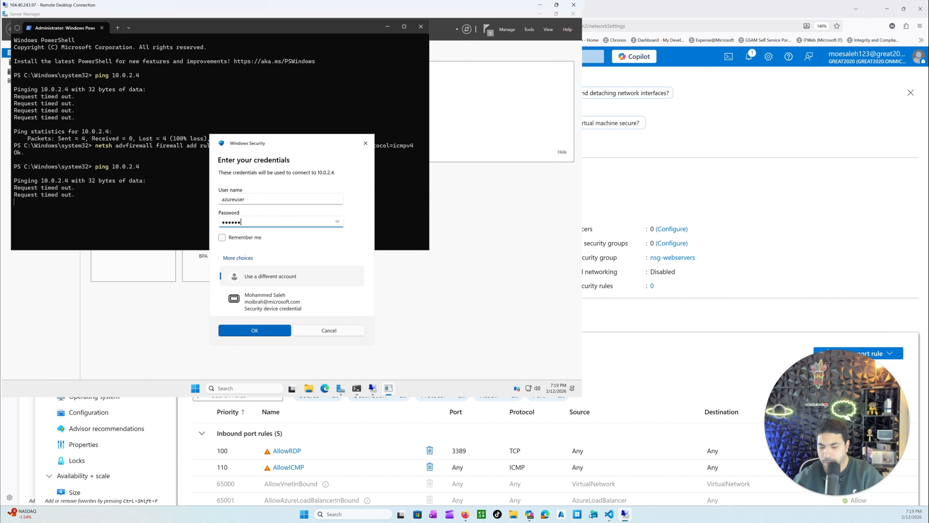
pyautogui.write('**')
pyautogui.click(253, 327)
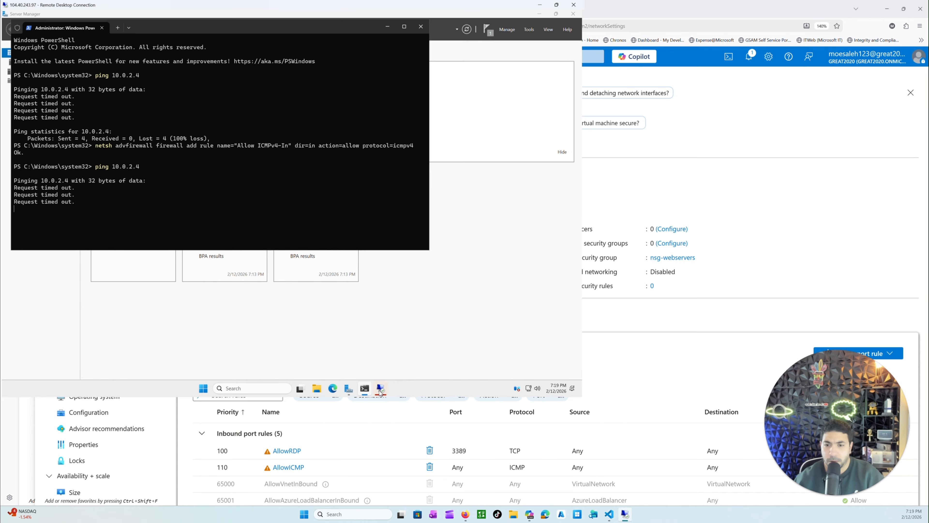
pyautogui.click(315, 188)
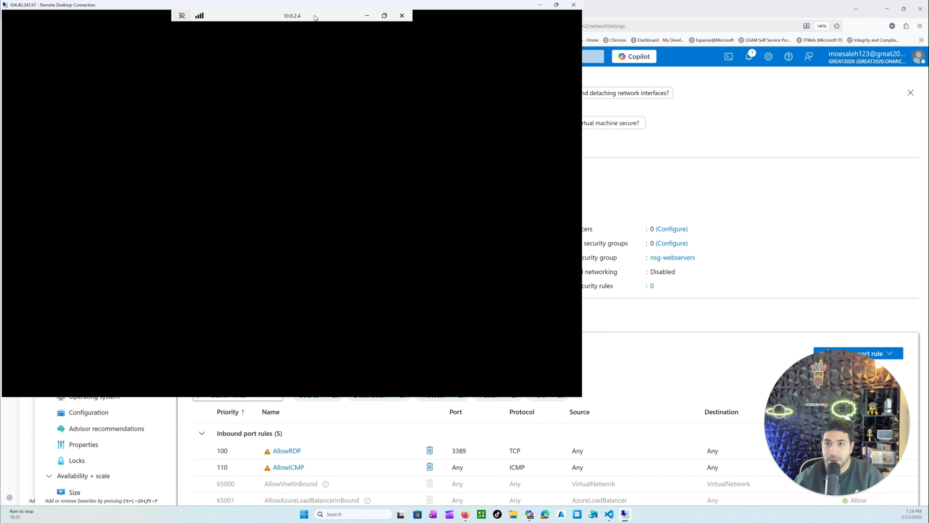
# - Switch the 10.0.2.4 session to a window to check vm1's ping output, then restore it to full screen
pyautogui.moveTo(315, 16); pyautogui.dragTo(271, 26)
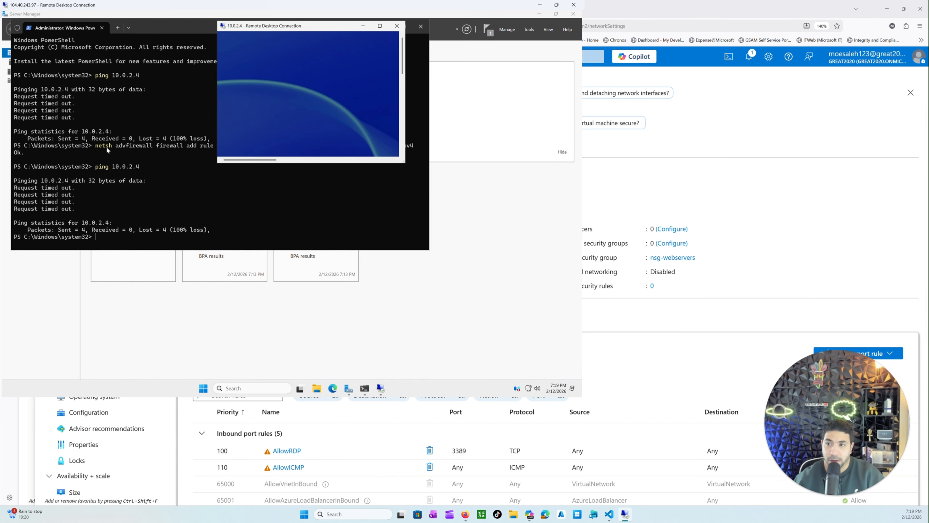
pyautogui.doubleClick(323, 27)
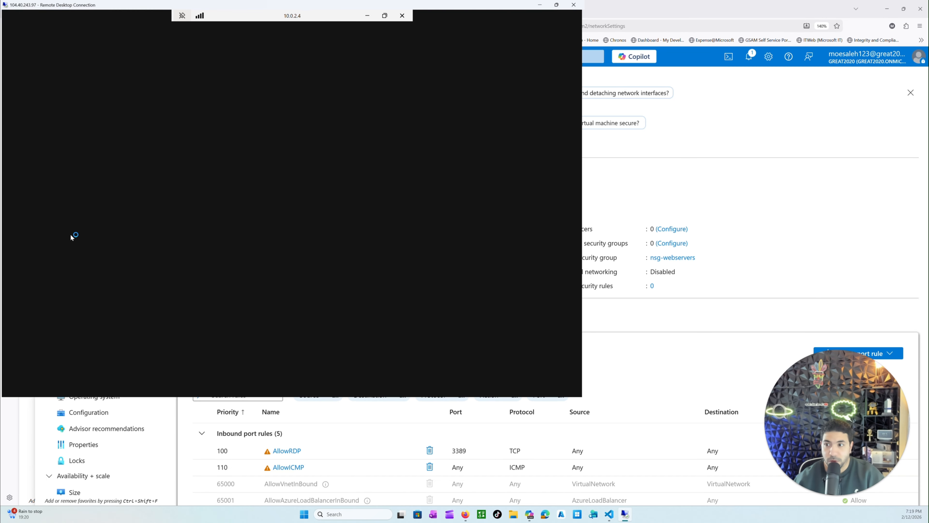
pyautogui.moveTo(253, 36); pyautogui.dragTo(257, 48)
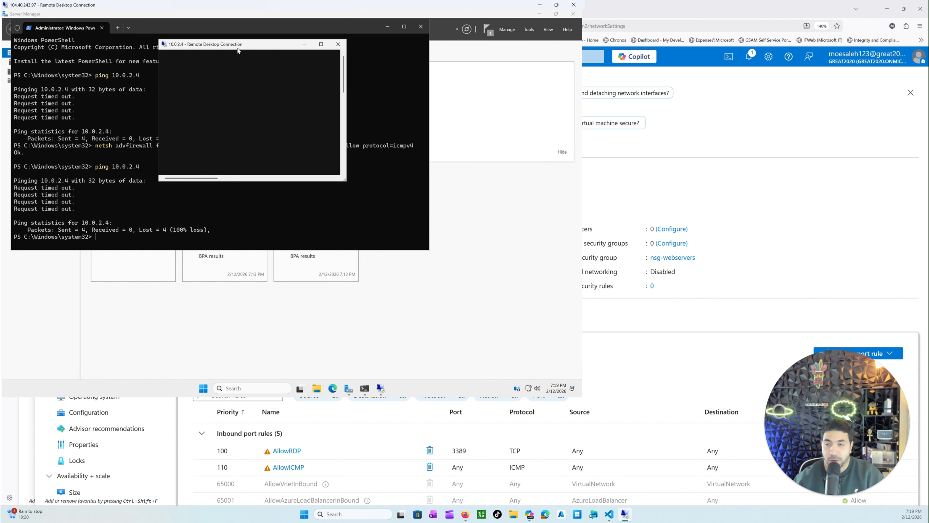
pyautogui.doubleClick(256, 49)
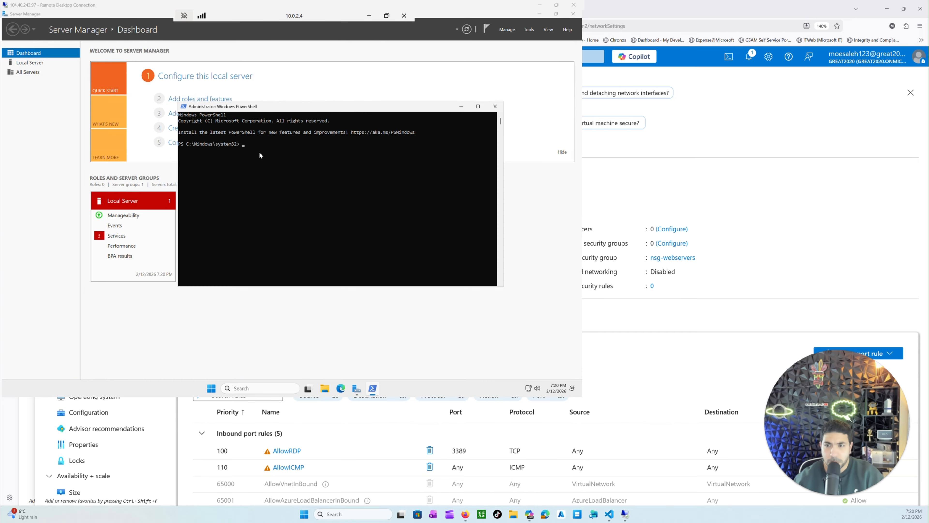
# - Run netsh advfirewall in vm2's PowerShell to add an inbound allow rule named "Allow ICMPv4-In" for protocol icmpv4
pyautogui.click(261, 150)
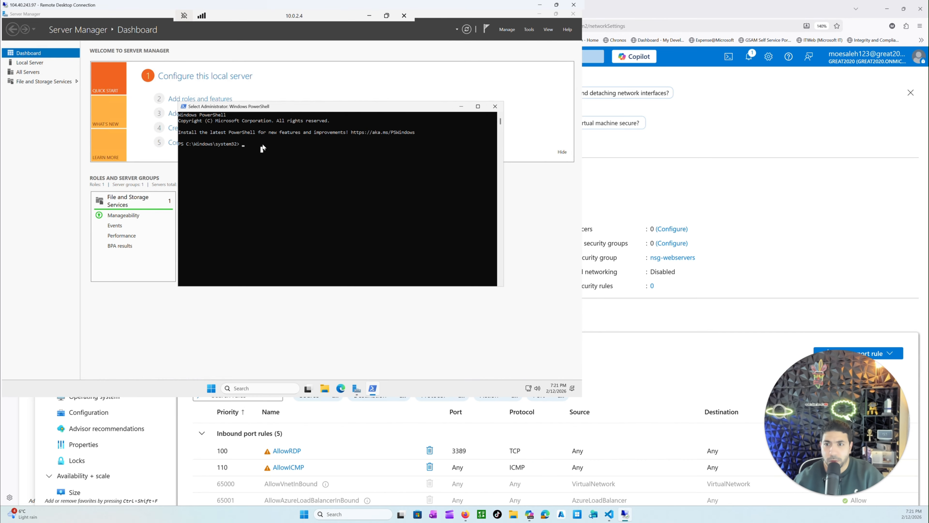
pyautogui.write('sdsd')
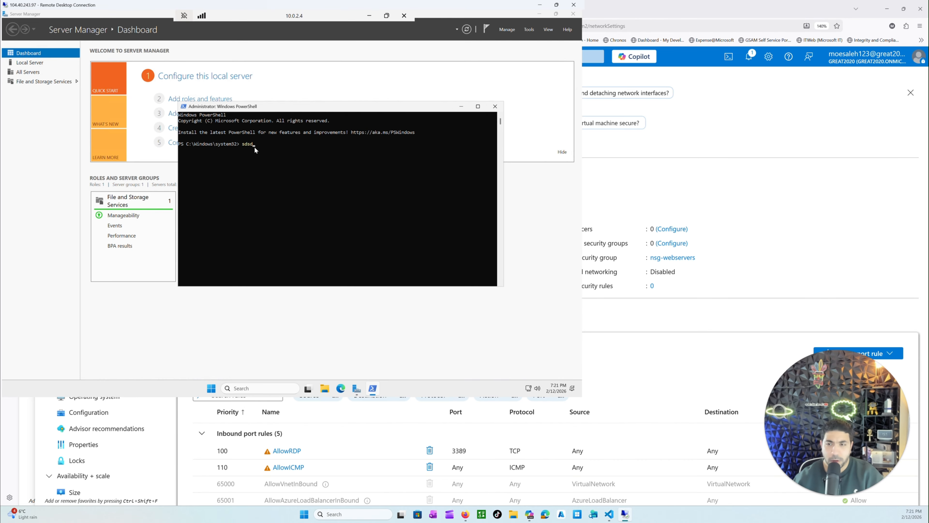
pyautogui.write('netsh advfirewall firewall add rule name="Allow ICMPv4-In" dir=in action=allow protocol=icmpv4')
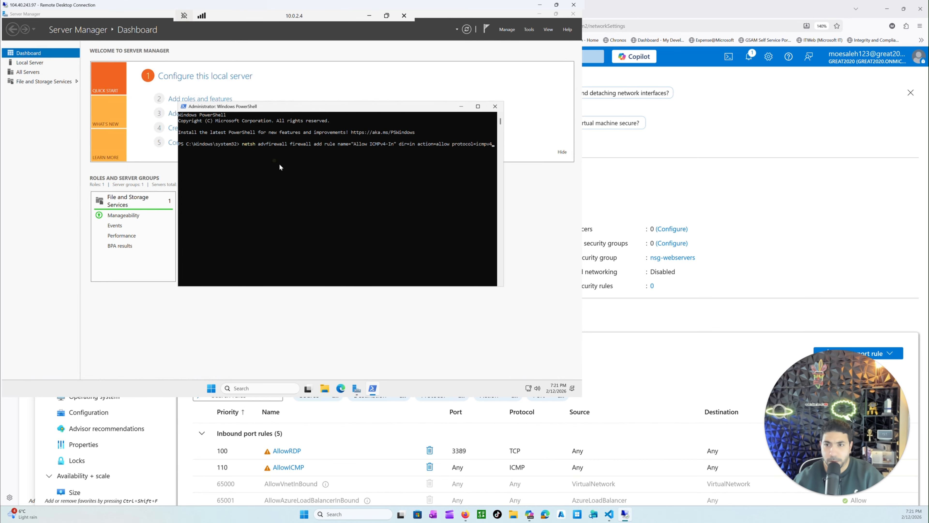
pyautogui.press('Return')
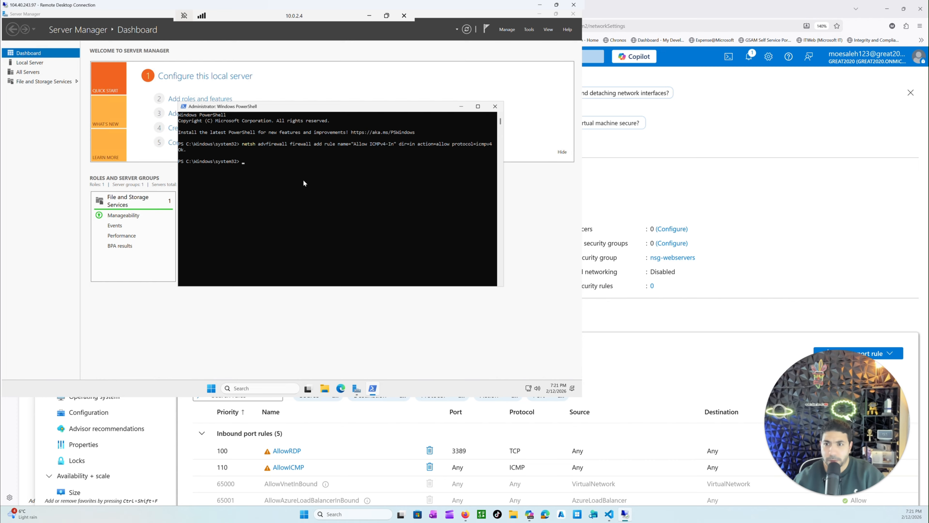
# - Ping 10.0.0.4 from vm2, then minimize its session and ping 10.0.2.4 again from vm1
pyautogui.write('ping 10.0.0.4')
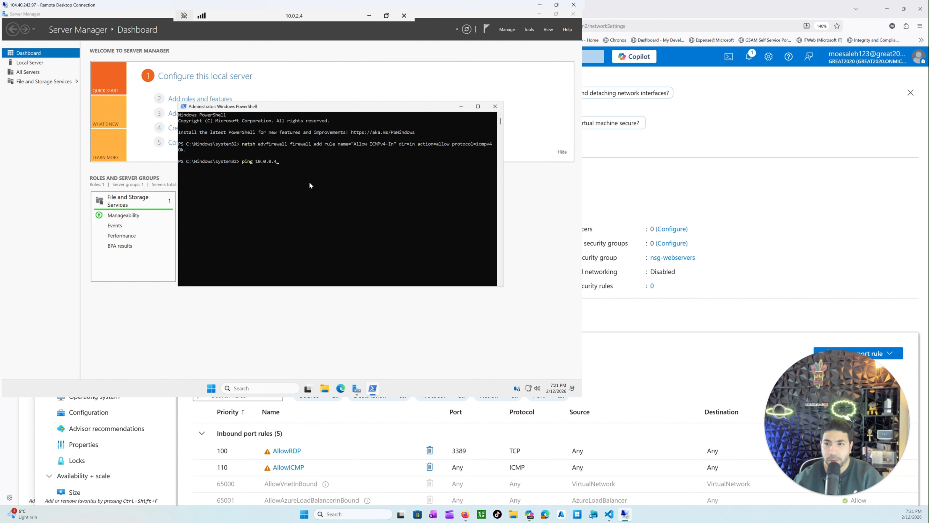
pyautogui.press('Return')
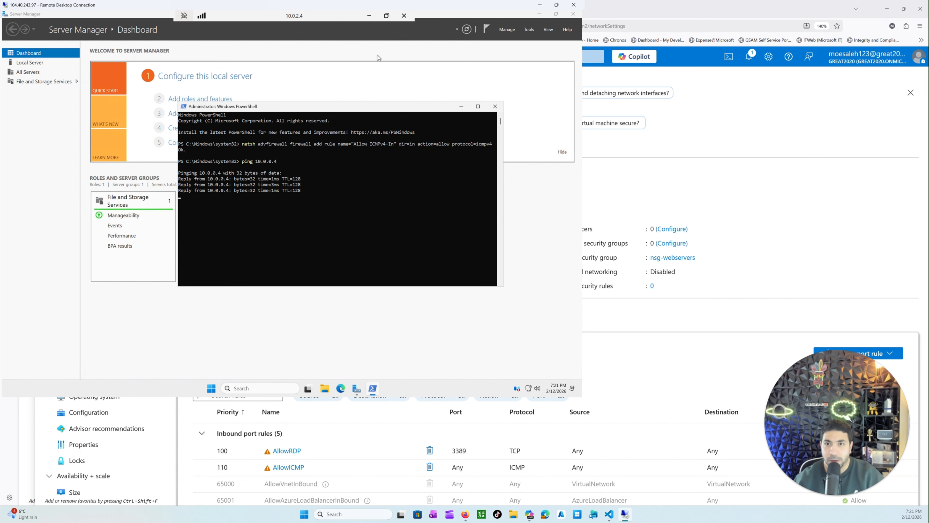
pyautogui.click(370, 17)
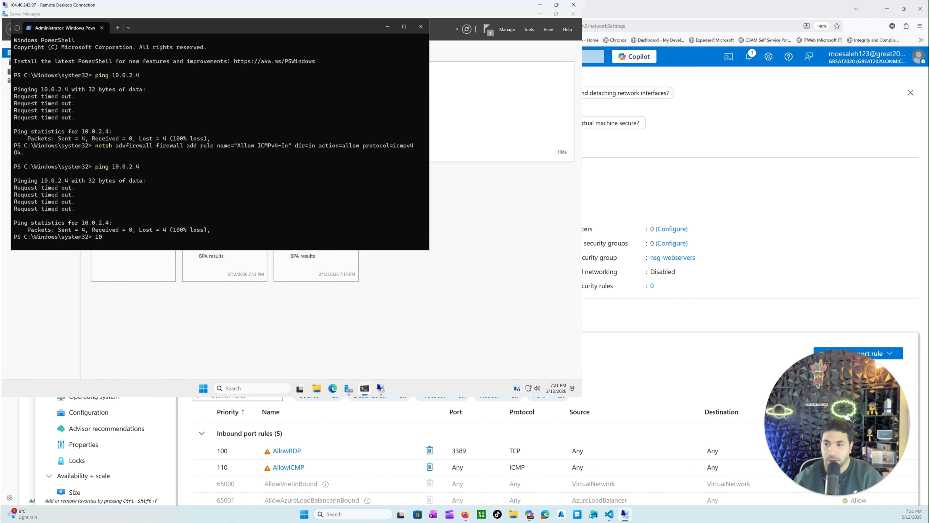
pyautogui.press('Up')
pyautogui.press('Return')
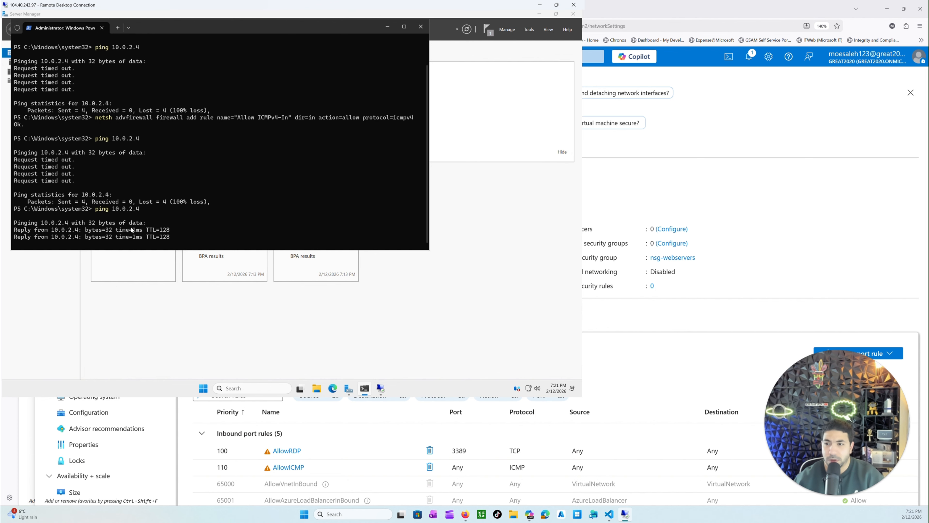
# - Close the Telnet Client installation wizard on vm1 and bring up the 10.0.2.4 remote session as a window
pyautogui.click(142, 263)
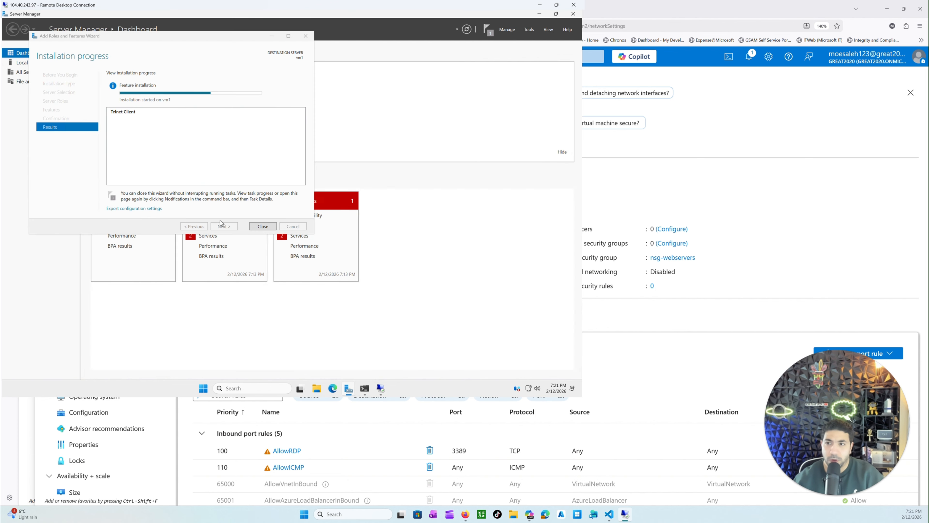
pyautogui.click(266, 227)
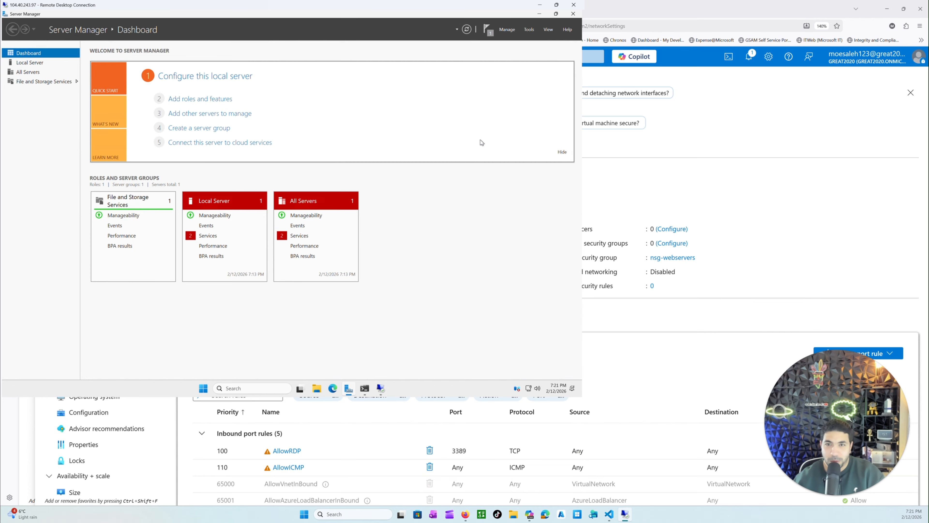
pyautogui.click(380, 388)
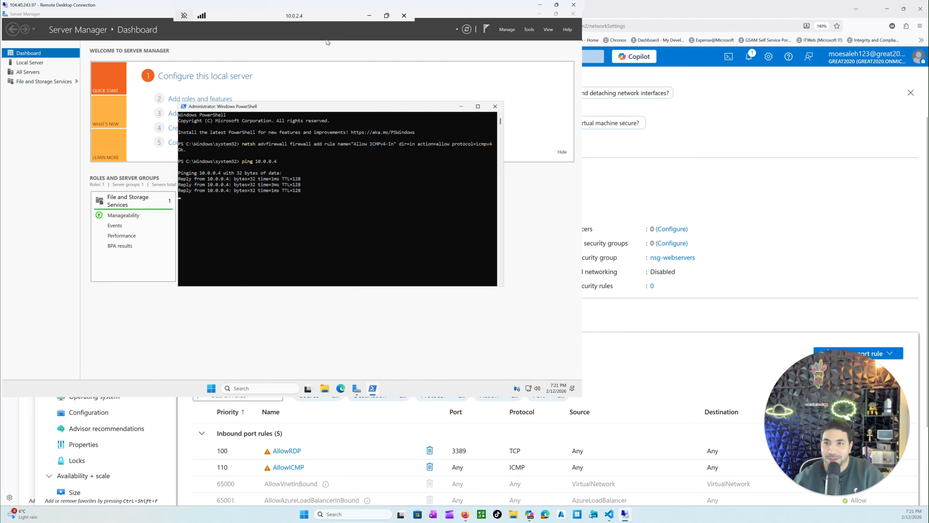
pyautogui.click(387, 16)
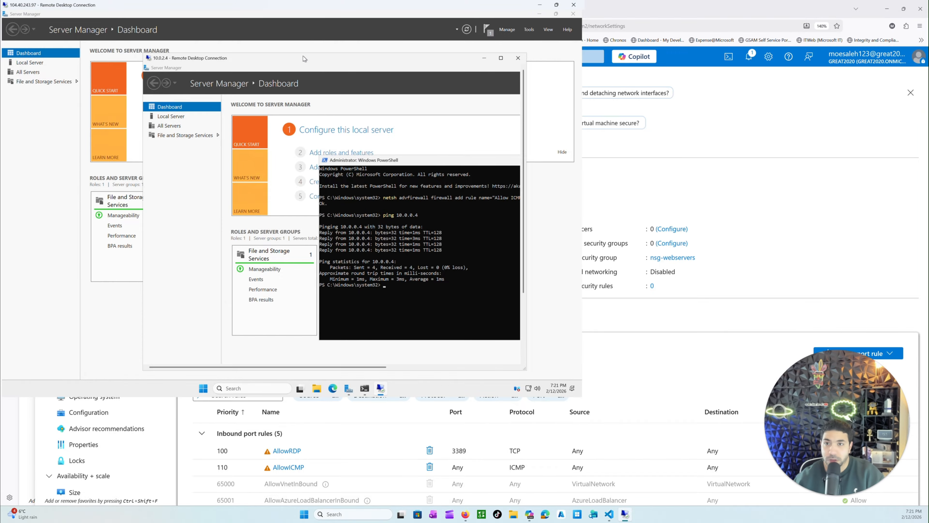
# - Switch to the Azure portal, open the RG-VNET-Production resource group and select the vnet-prod-spoke virtual network
pyautogui.click(736, 106)
pyautogui.click(122, 63)
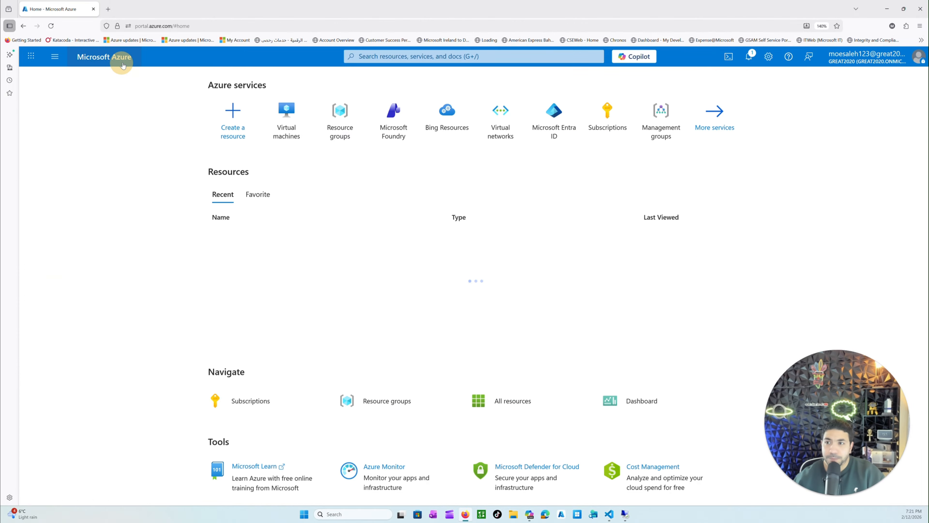
pyautogui.click(327, 134)
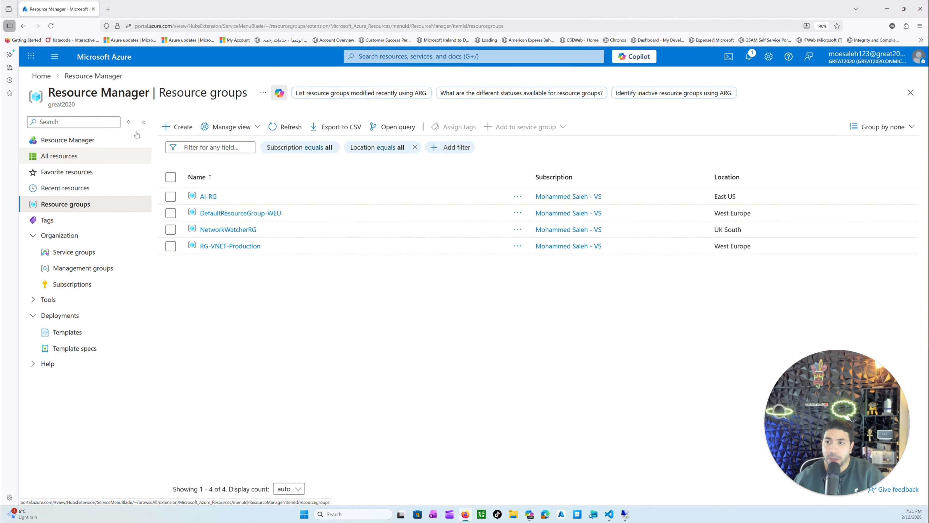
pyautogui.click(231, 249)
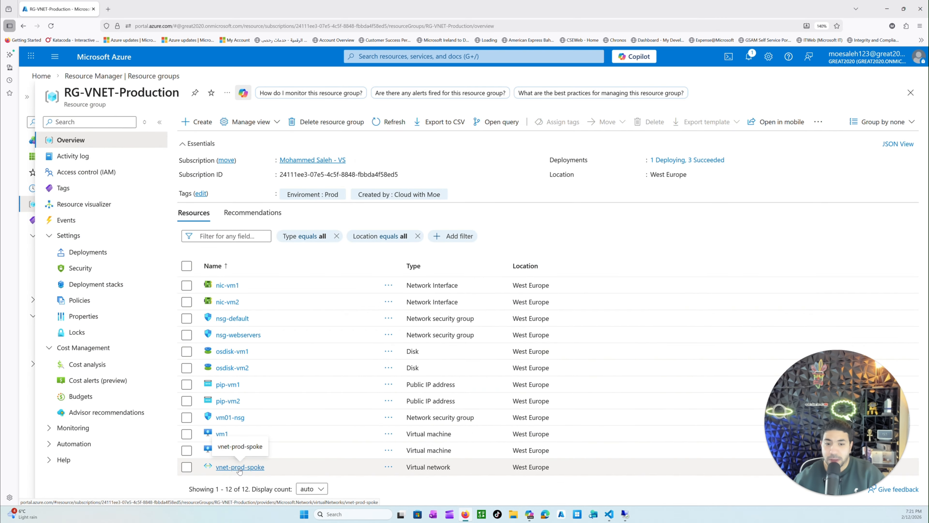
pyautogui.click(512, 469)
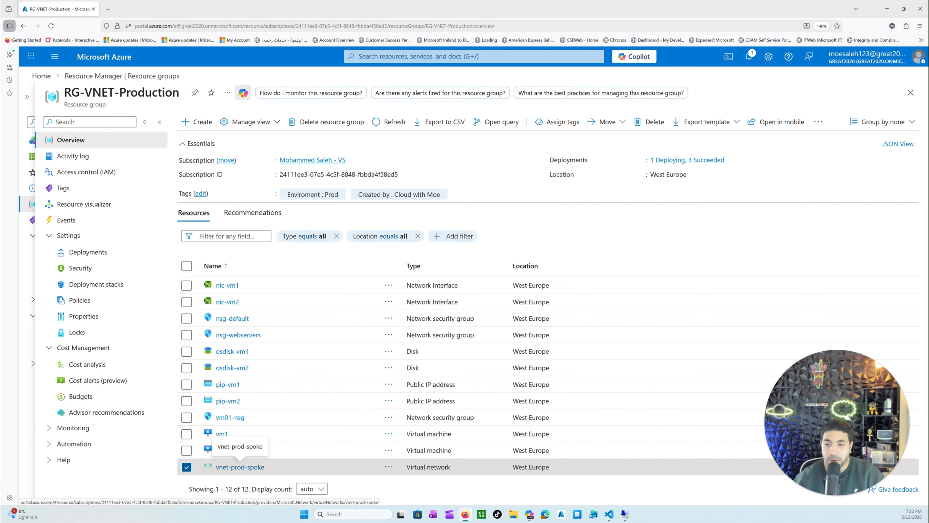
# - Compare the virtual network and subnet in the vm1 and vm2 overviews, and examine vm2's network settings and inbound rules
pyautogui.click(221, 434)
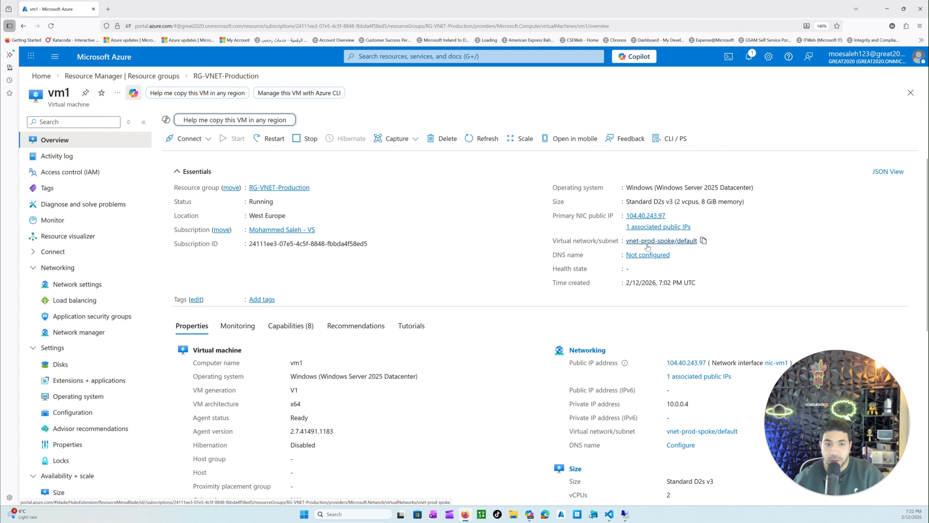
pyautogui.click(226, 76)
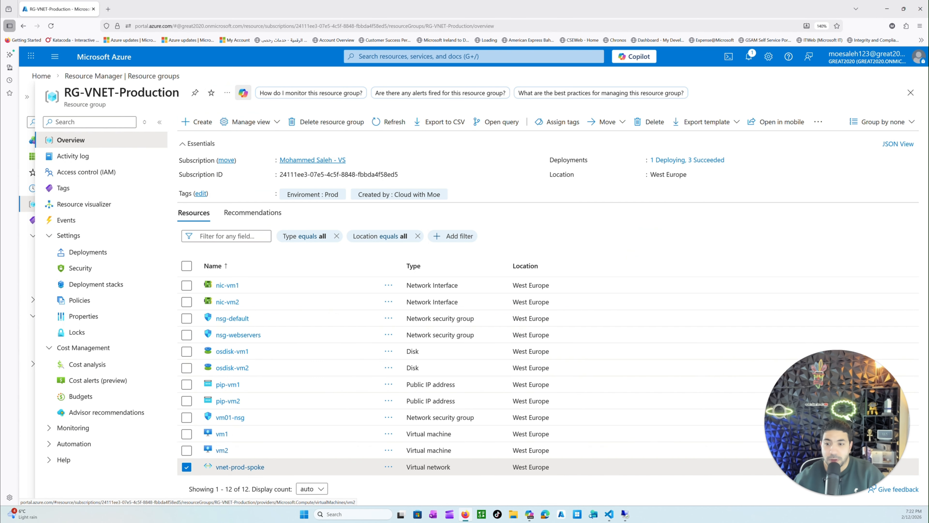
pyautogui.click(221, 450)
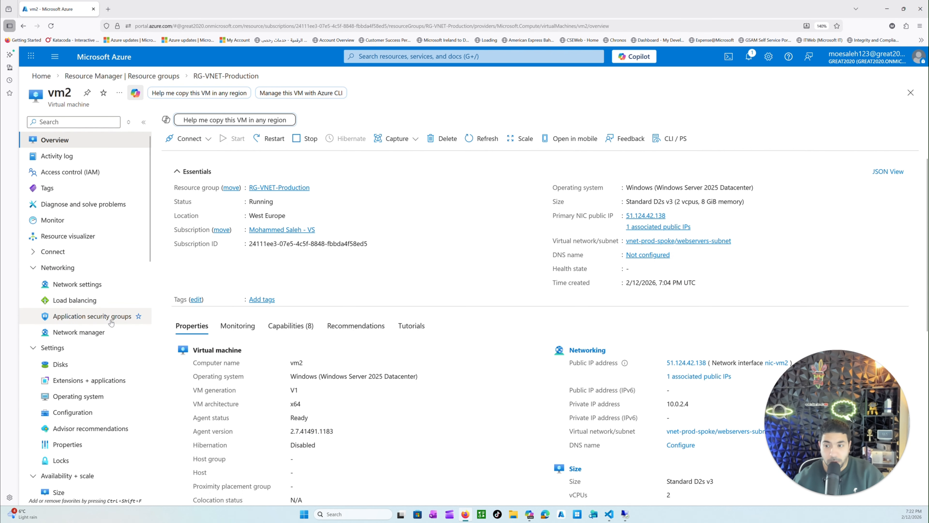
pyautogui.click(88, 290)
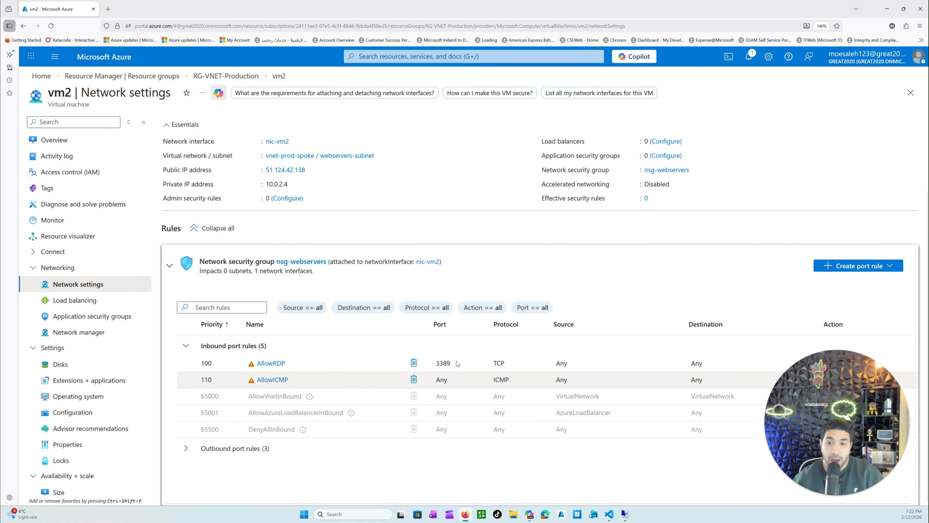
# - Return to vm1's remote desktop session, show it full screen and minimize the nested 10.0.2.4 session
pyautogui.click(627, 516)
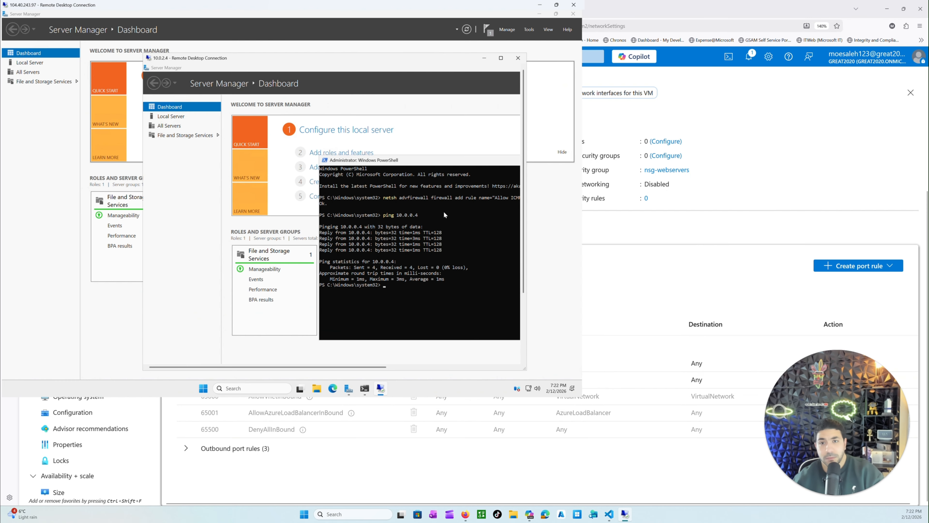
pyautogui.moveTo(273, 6); pyautogui.dragTo(408, 29)
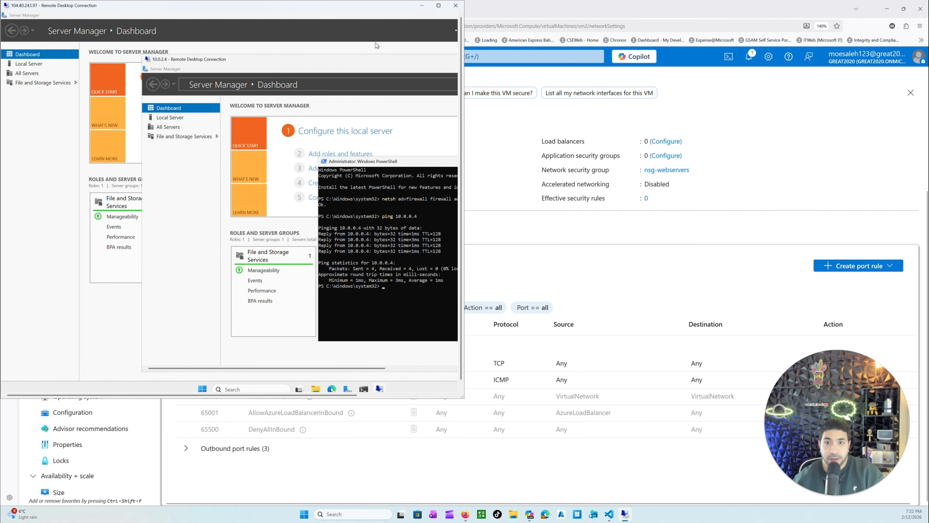
pyautogui.moveTo(281, 8); pyautogui.dragTo(406, 74)
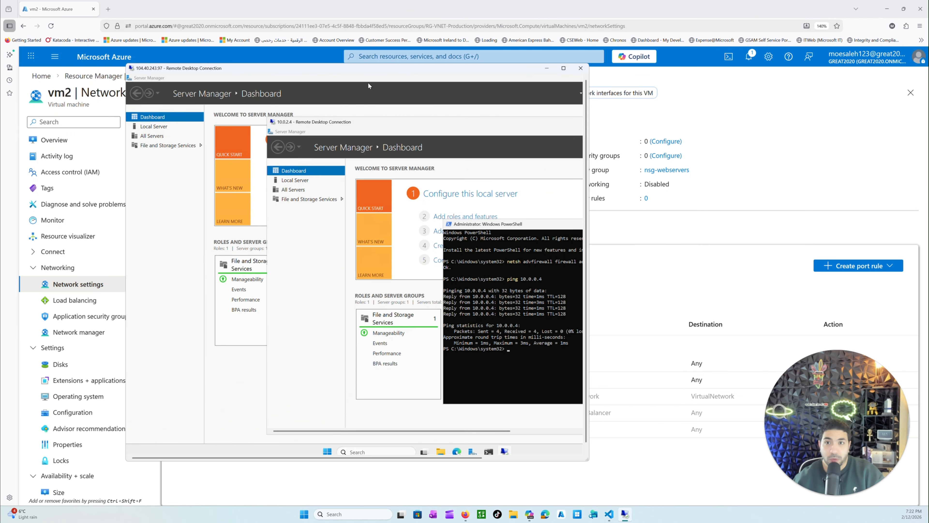
pyautogui.doubleClick(377, 70)
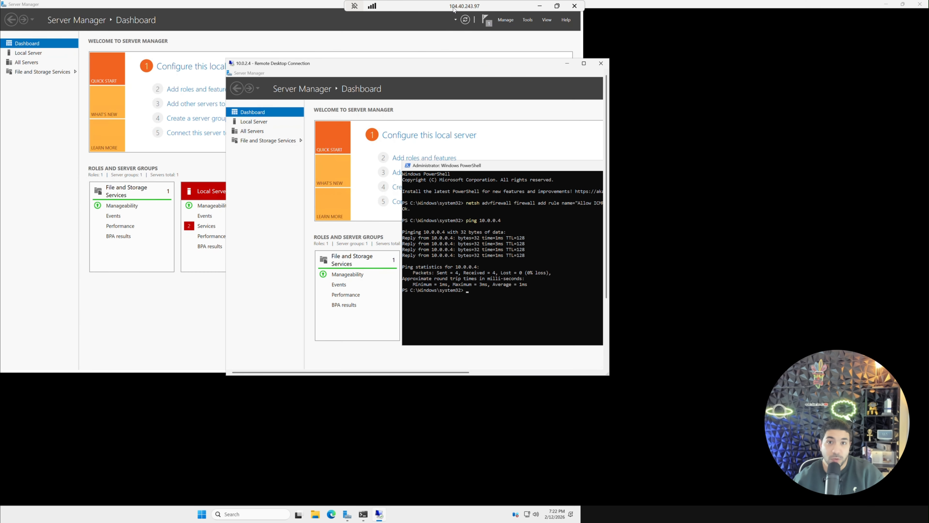
pyautogui.moveTo(456, 9); pyautogui.dragTo(367, 9)
pyautogui.click(567, 62)
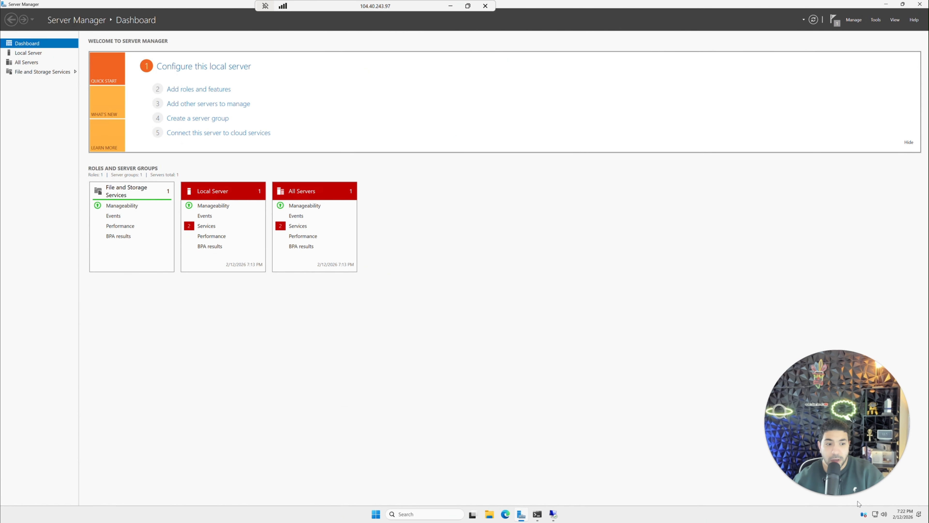
# - Open vm1's Network Connections window through the Ethernet property of the local server in Server Manager
pyautogui.rightClick(876, 513)
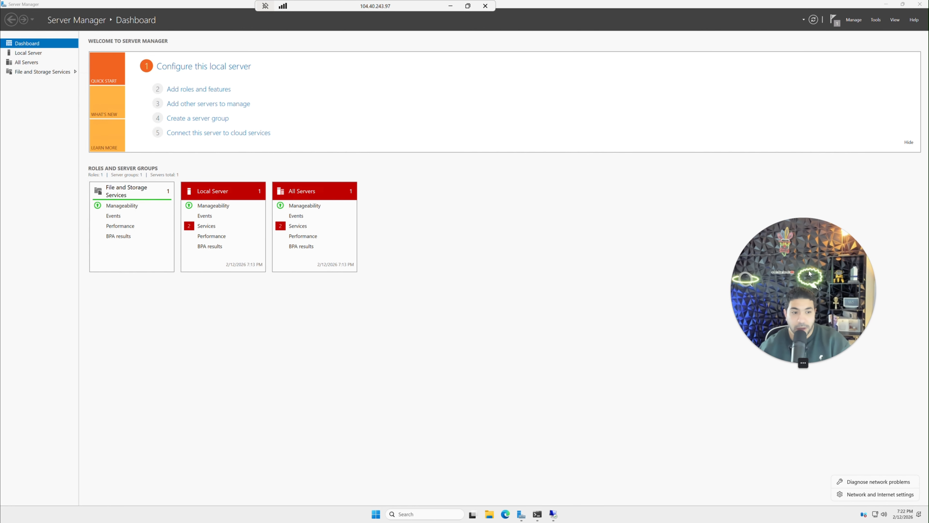
pyautogui.click(860, 495)
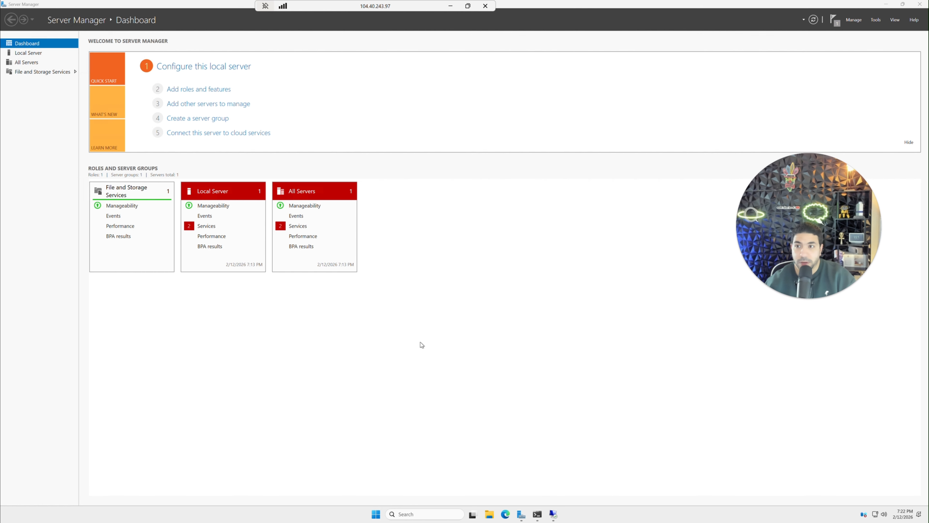
pyautogui.click(32, 53)
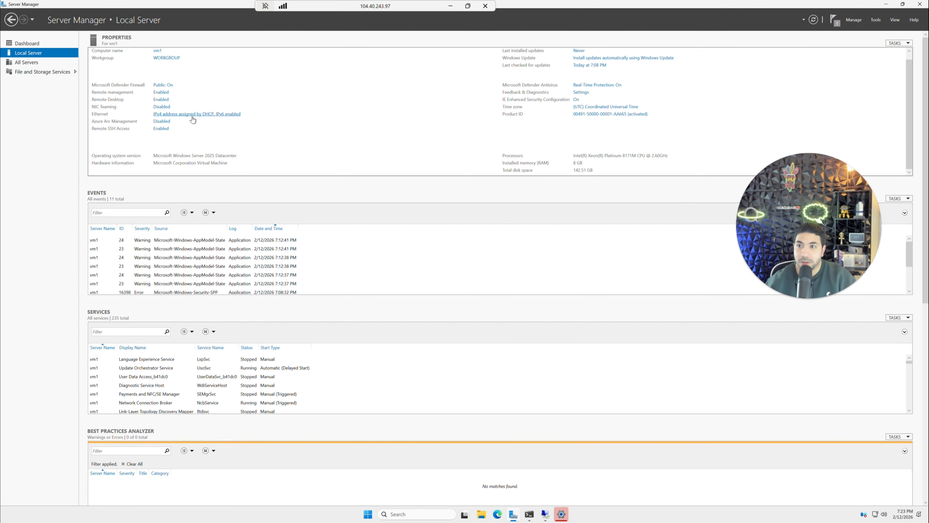
pyautogui.click(192, 116)
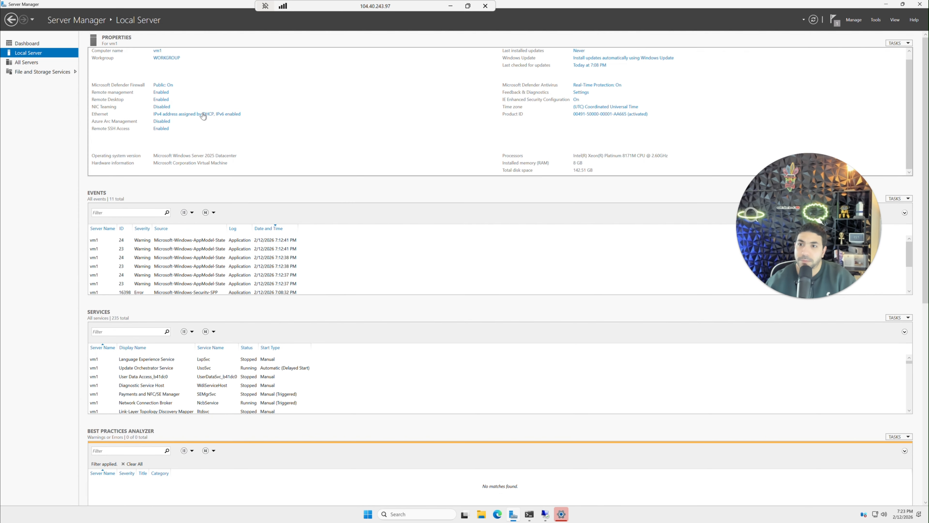
pyautogui.click(203, 116)
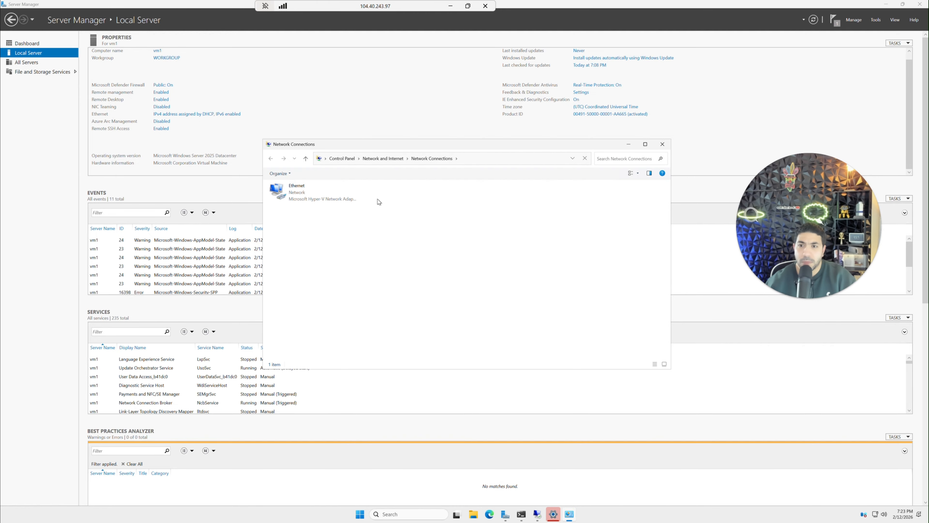
# - Open the Internet Protocol Version 4 (TCP/IPv4) properties of vm1's Ethernet adapter
pyautogui.click(302, 193)
pyautogui.rightClick(307, 198)
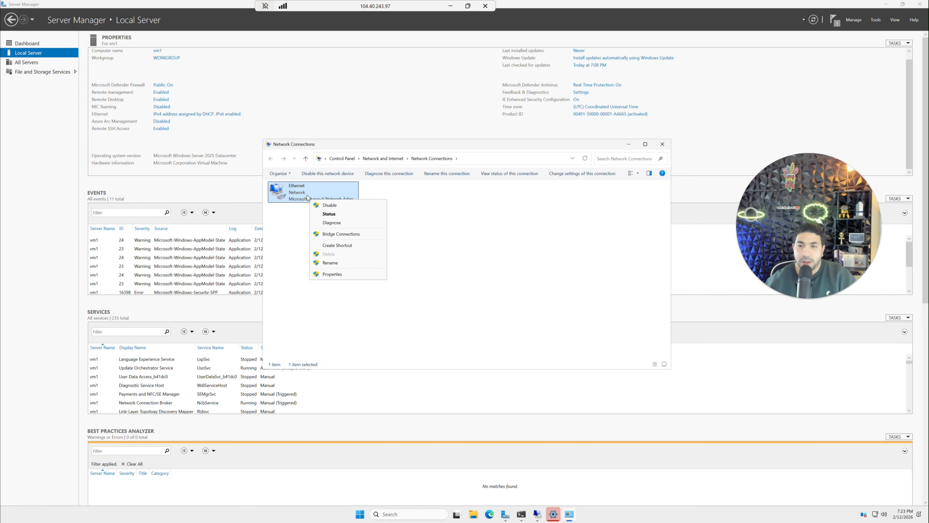
pyautogui.click(350, 274)
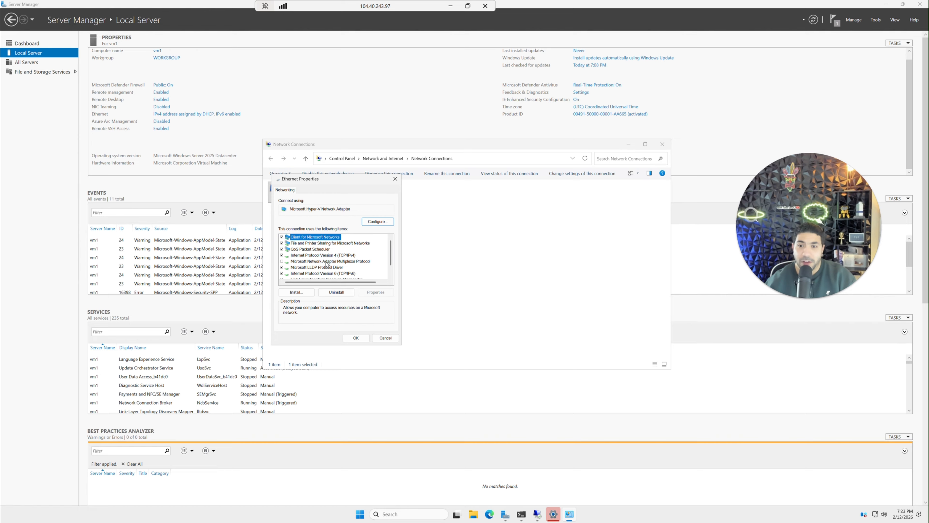
pyautogui.click(324, 255)
pyautogui.click(375, 292)
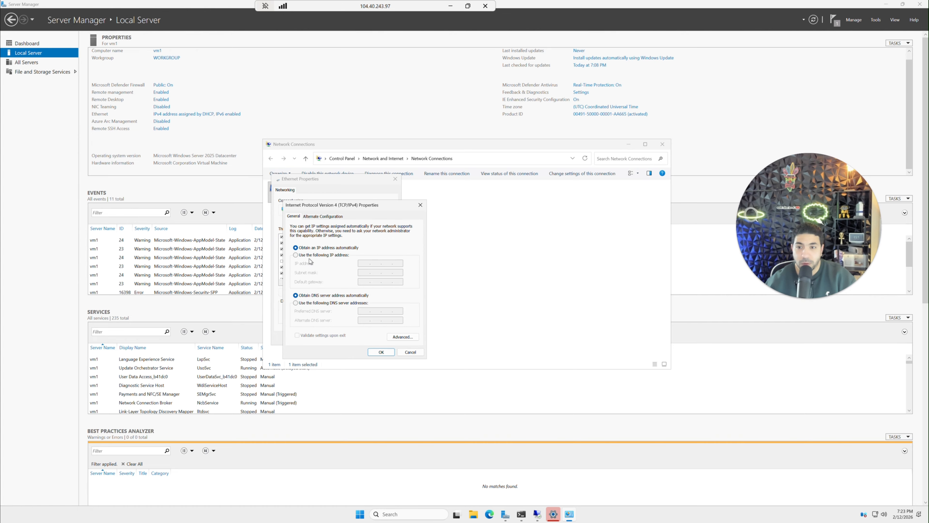
# - Choose a manually specified IP address for IPv4, cancel the change and reopen the IPv4 properties
pyautogui.click(323, 255)
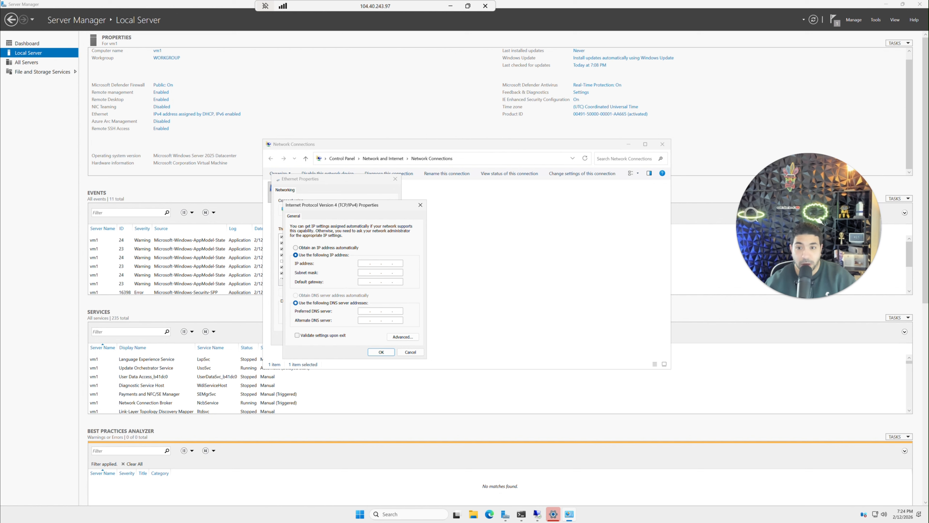
pyautogui.click(406, 353)
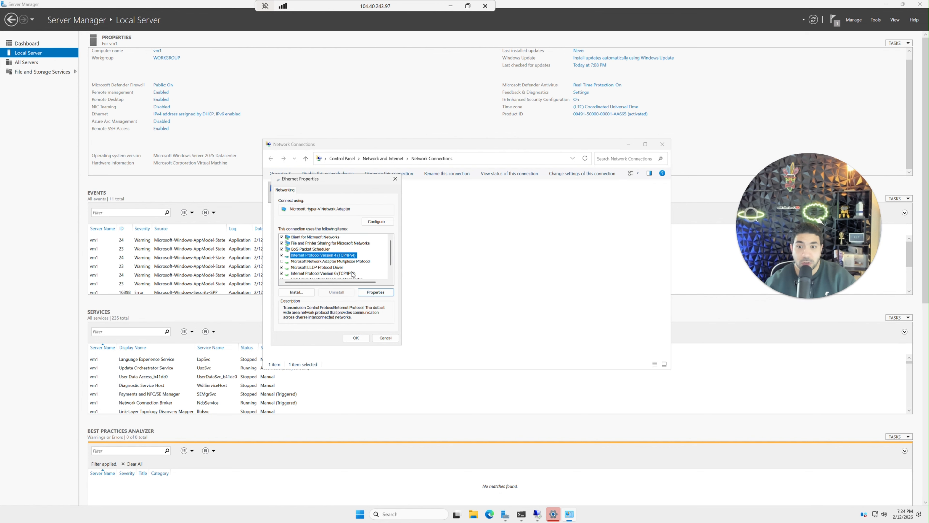
pyautogui.click(371, 292)
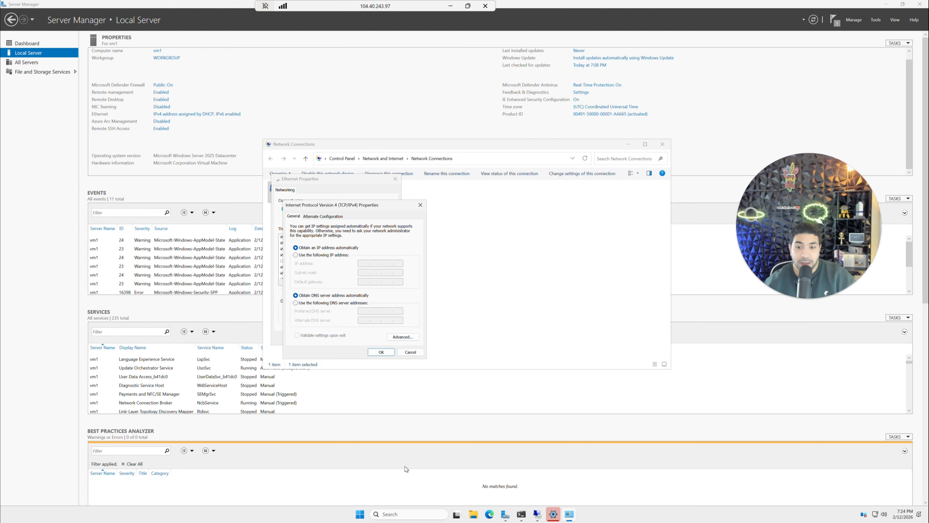
# - Run cmd to open a Command Prompt on vm1 and move its window over the network dialogs
pyautogui.rightClick(360, 514)
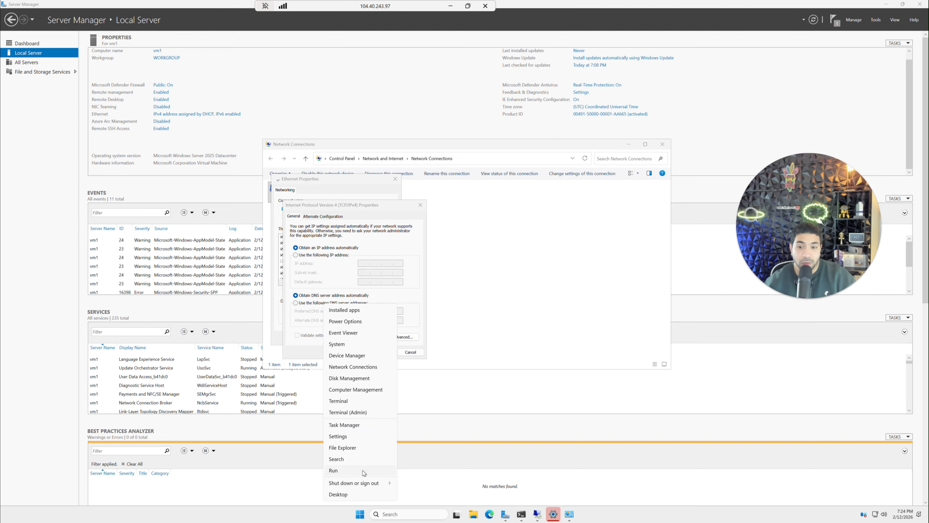
pyautogui.click(364, 471)
pyautogui.write('c')
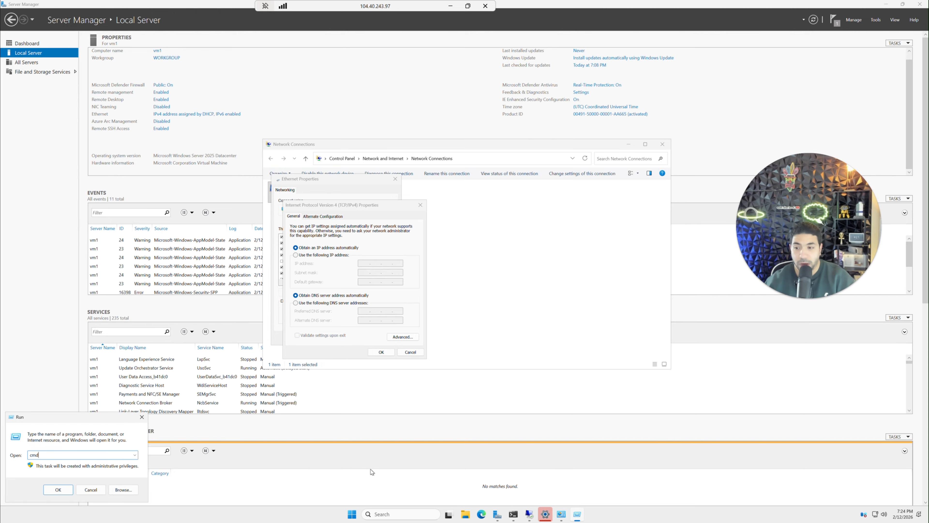
pyautogui.write('md')
pyautogui.press('Return')
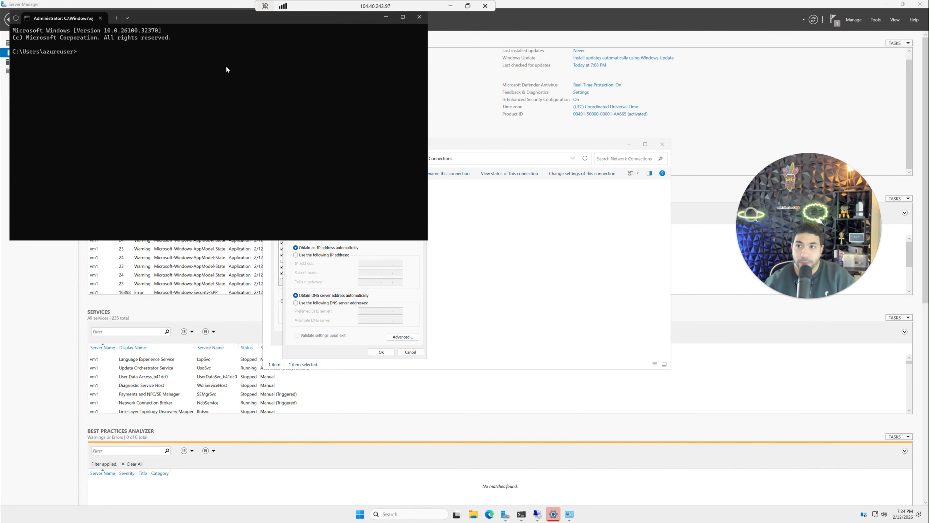
pyautogui.moveTo(233, 23); pyautogui.dragTo(443, 145)
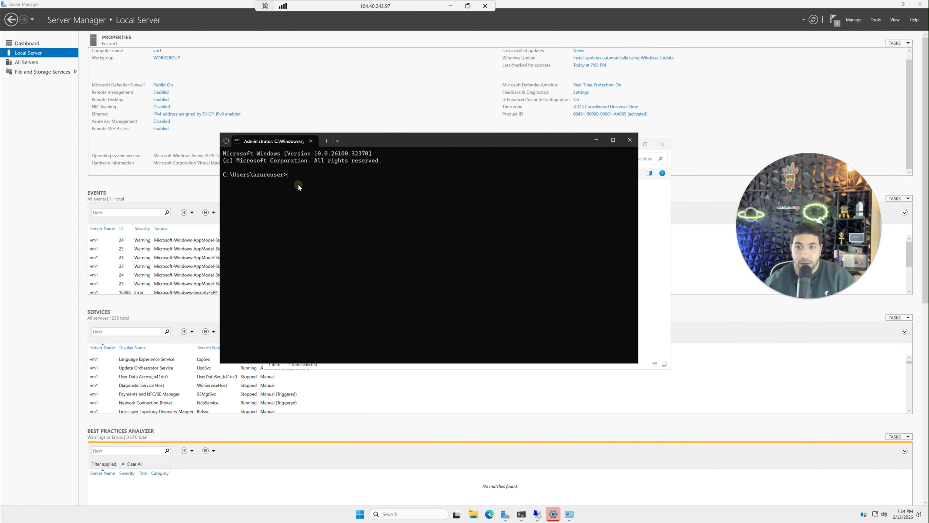
# - Display vm1's full IP configuration with ipconfig /all, then highlight the IPv4 address and the DNS Servers line
pyautogui.write('ip')
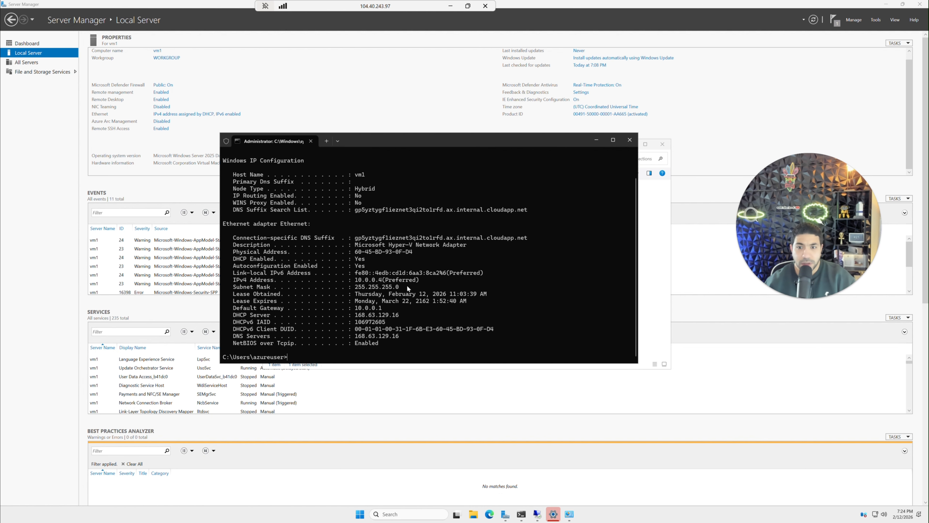
pyautogui.moveTo(360, 281); pyautogui.dragTo(383, 281)
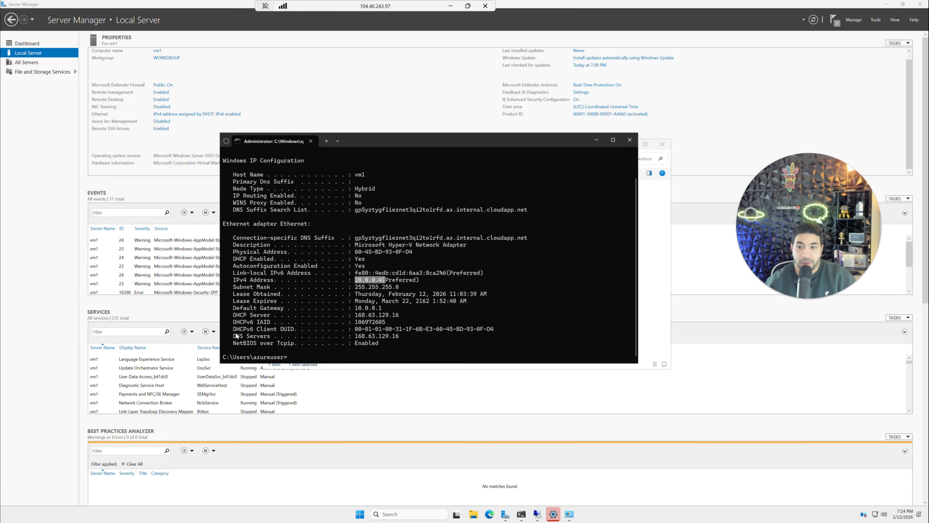
pyautogui.moveTo(235, 339); pyautogui.dragTo(402, 340)
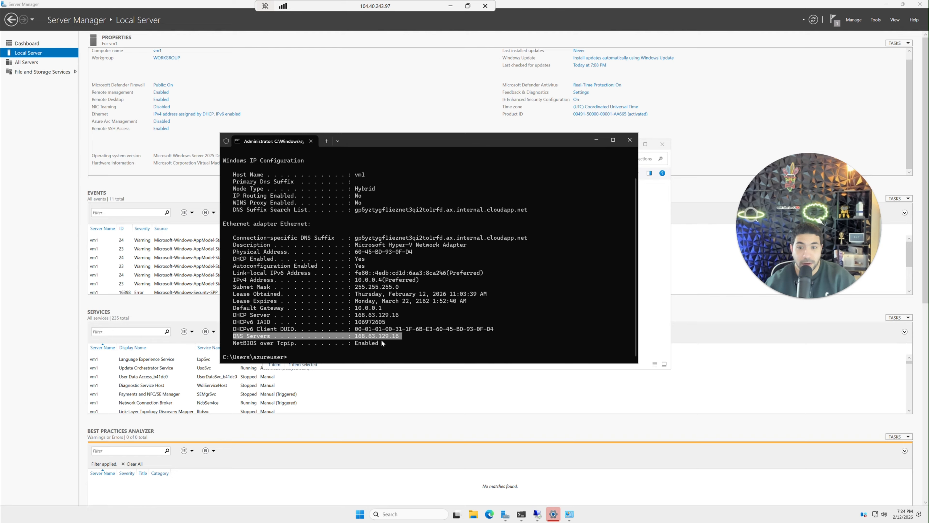
# - Switch from the vm1 remote session to the Azure portal and open vm1's overview from resource group RG-VNET-Production
pyautogui.doubleClick(390, 5)
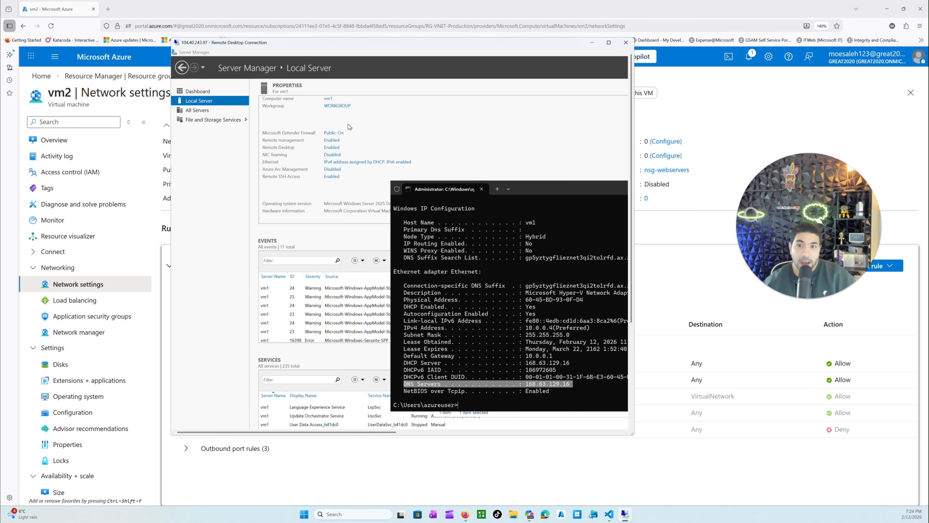
pyautogui.click(305, 9)
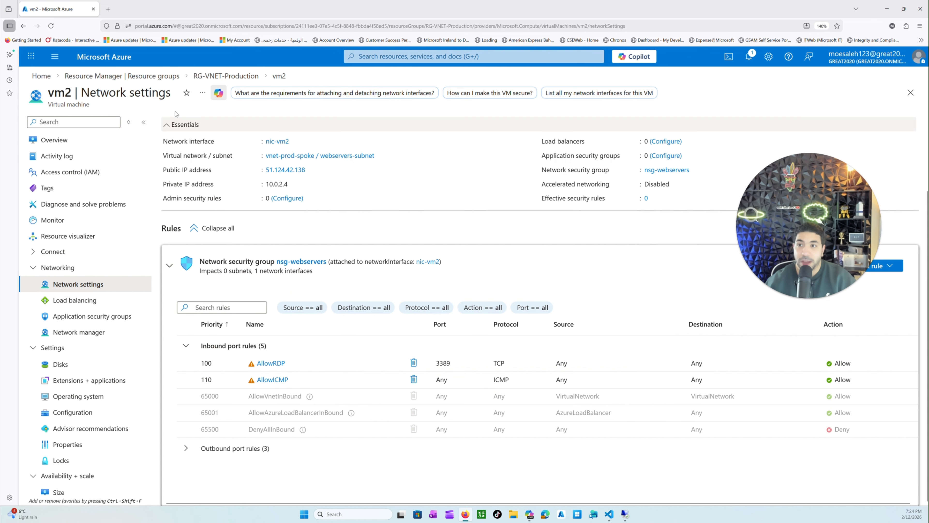
pyautogui.click(219, 76)
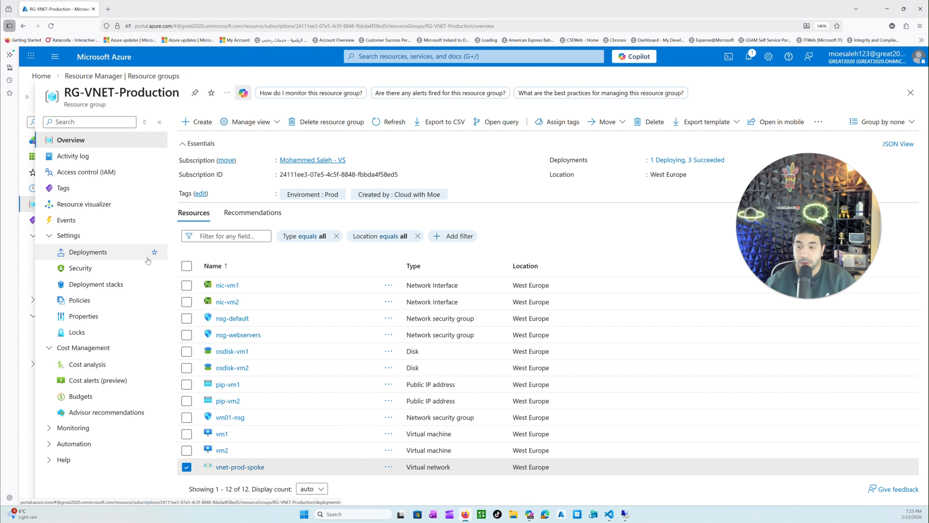
pyautogui.click(221, 434)
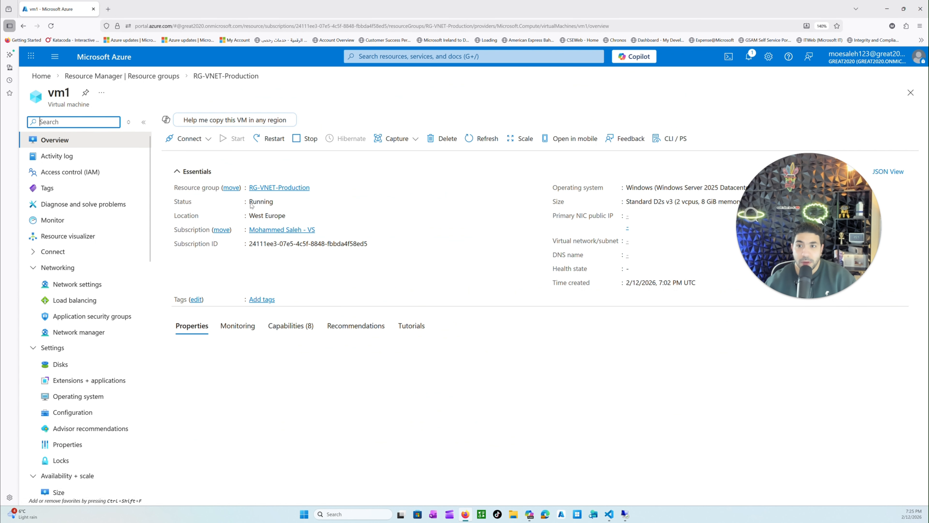
# - Copy vm1's private IP address from the Networking properties on its overview page
pyautogui.scroll(-1, 597, 307)
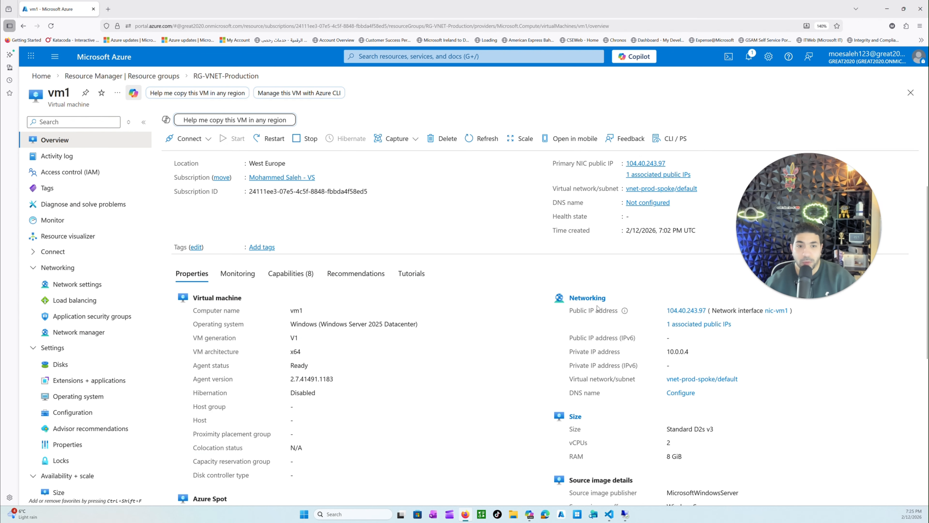
pyautogui.moveTo(690, 352); pyautogui.dragTo(670, 352)
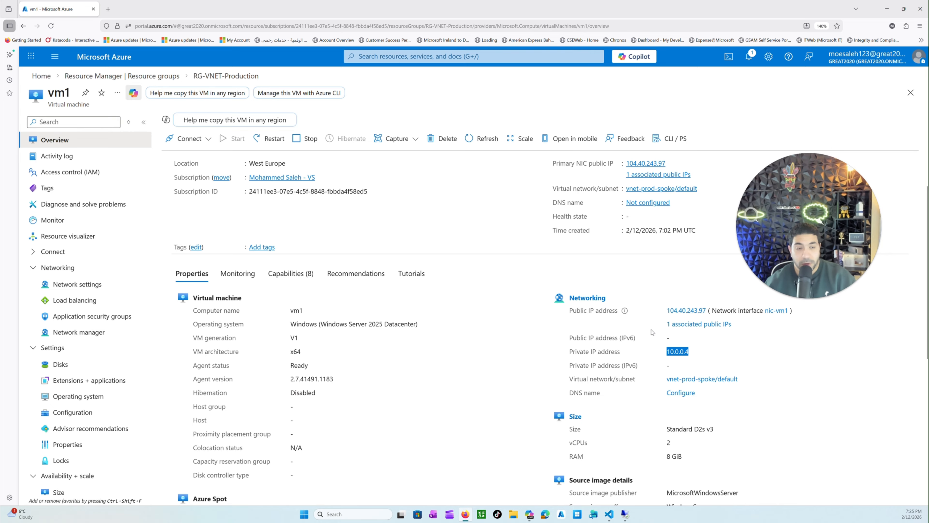
pyautogui.rightClick(678, 352)
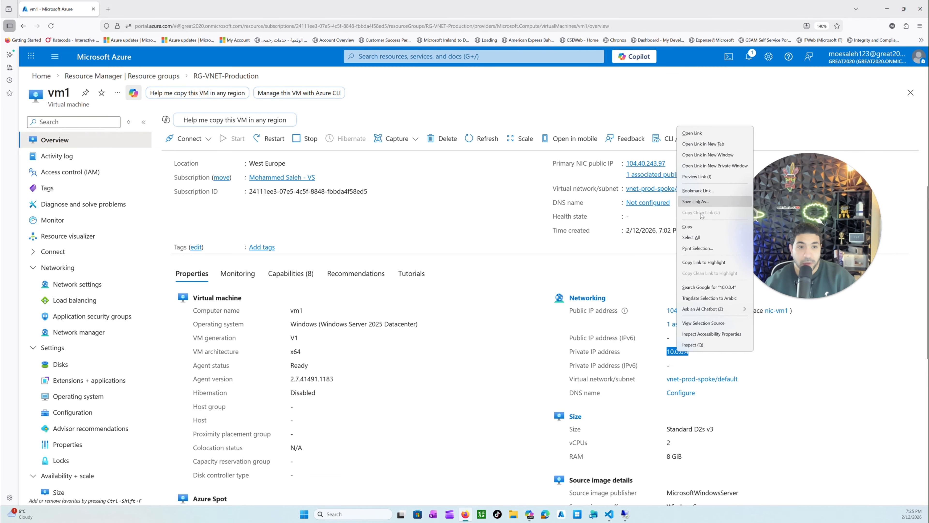
pyautogui.click(700, 230)
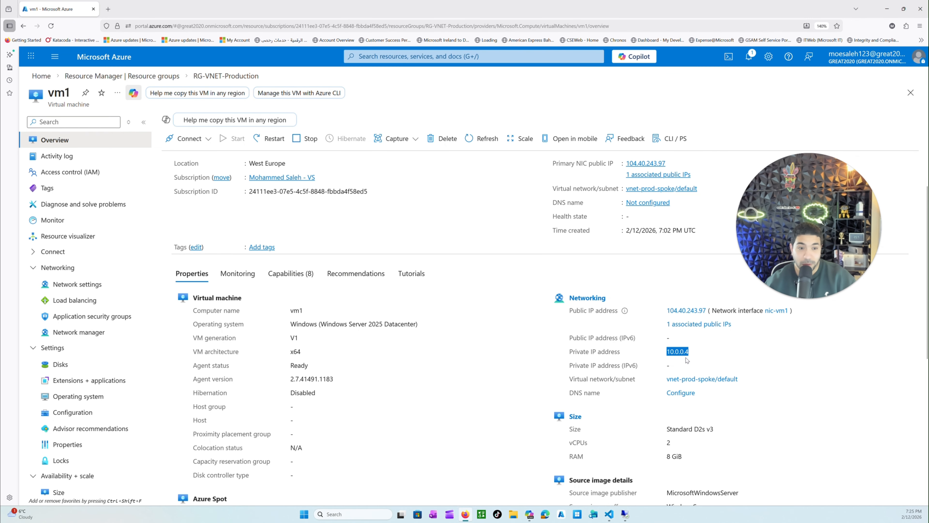
# - Open vm2 from the RG-VNET-Production resource group and highlight the third octet of its private IP address
pyautogui.click(226, 76)
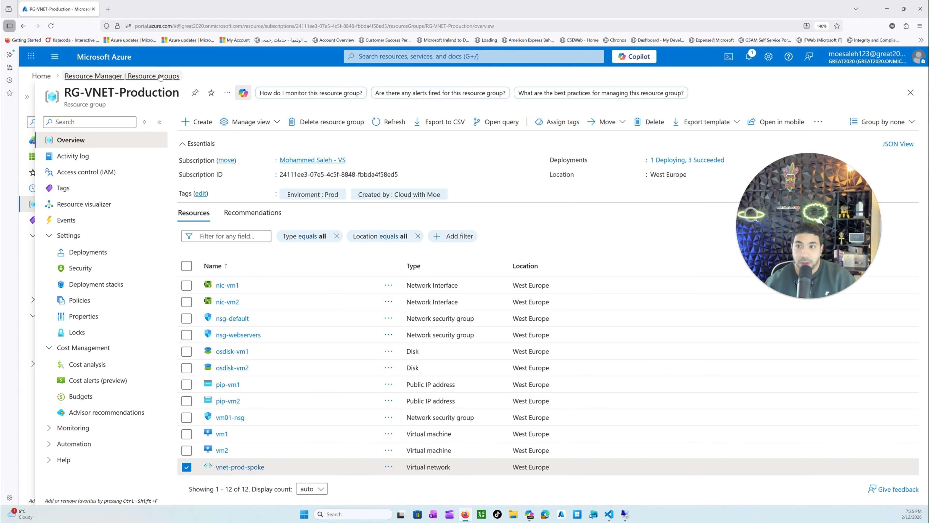
pyautogui.click(222, 450)
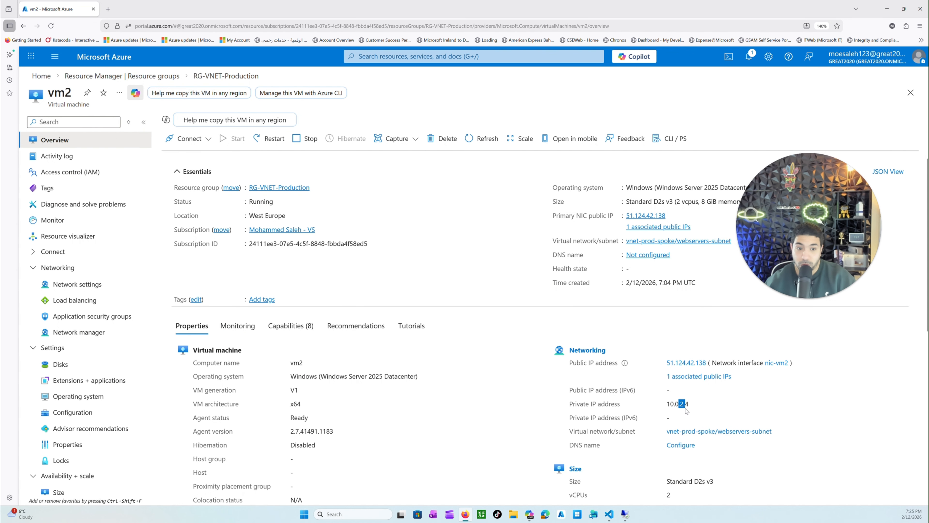
pyautogui.doubleClick(682, 404)
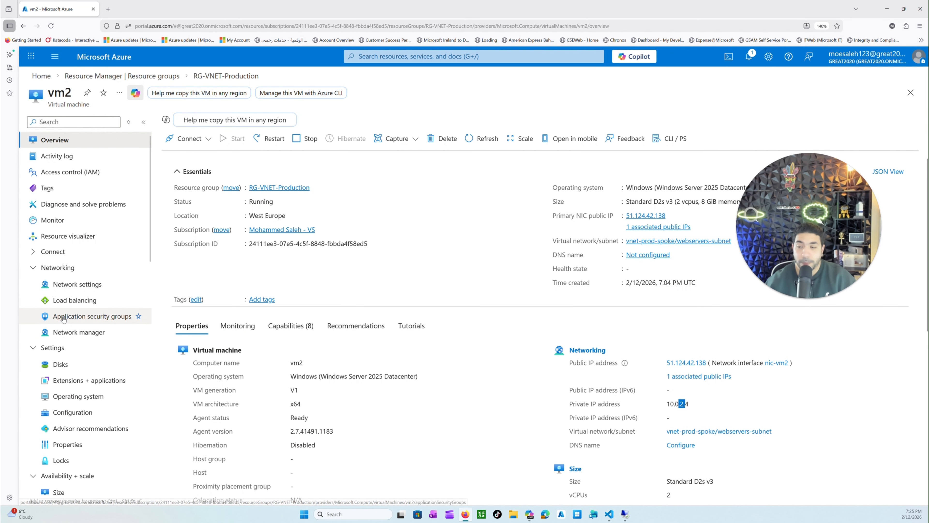
# - Open the DNS servers settings of nic-vm2, reached through vm2's network settings
pyautogui.click(84, 292)
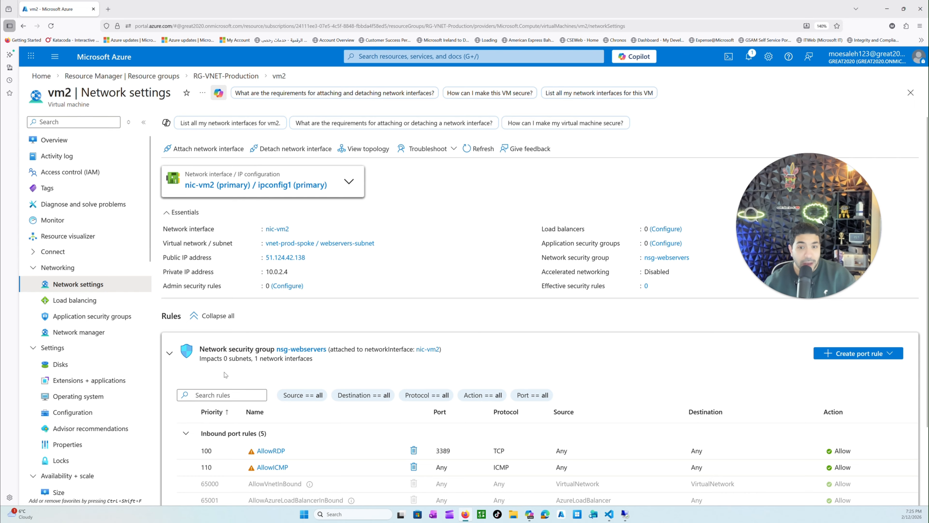
pyautogui.click(276, 229)
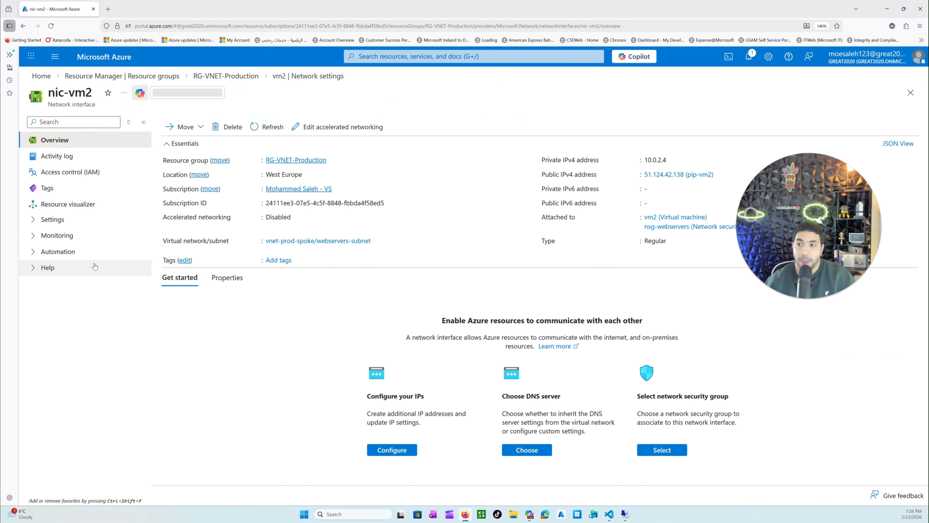
pyautogui.click(41, 224)
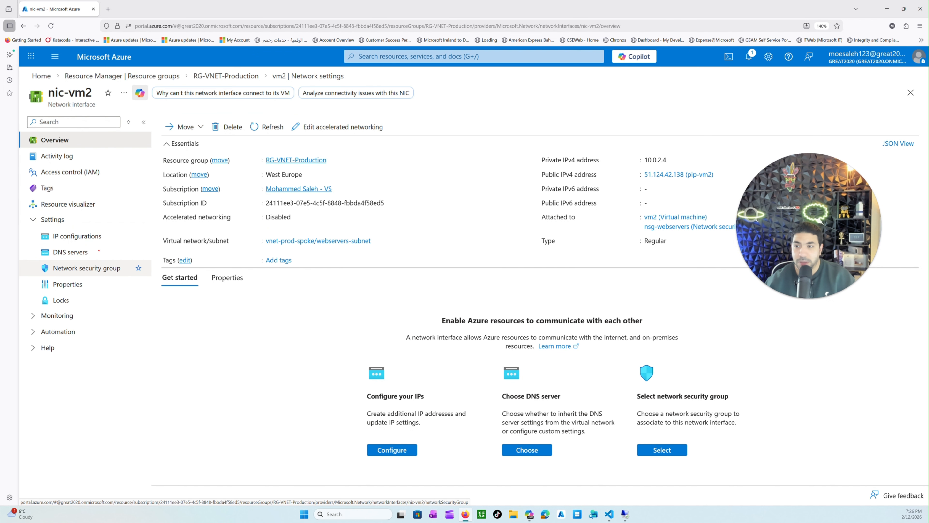
pyautogui.moveTo(99, 251)
pyautogui.mouseDown()
pyautogui.moveTo(37, 244)
pyautogui.moveTo(105, 261)
pyautogui.moveTo(85, 243)
pyautogui.mouseUp()
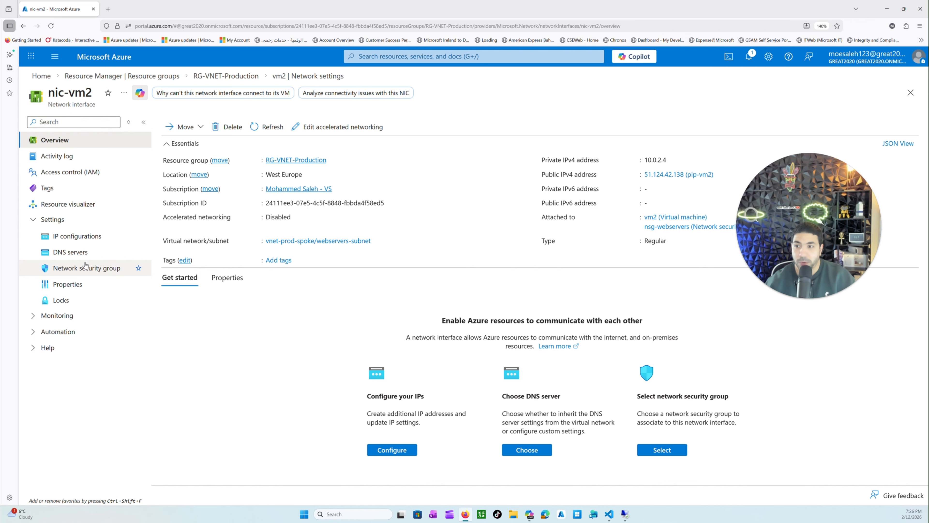
pyautogui.click(80, 256)
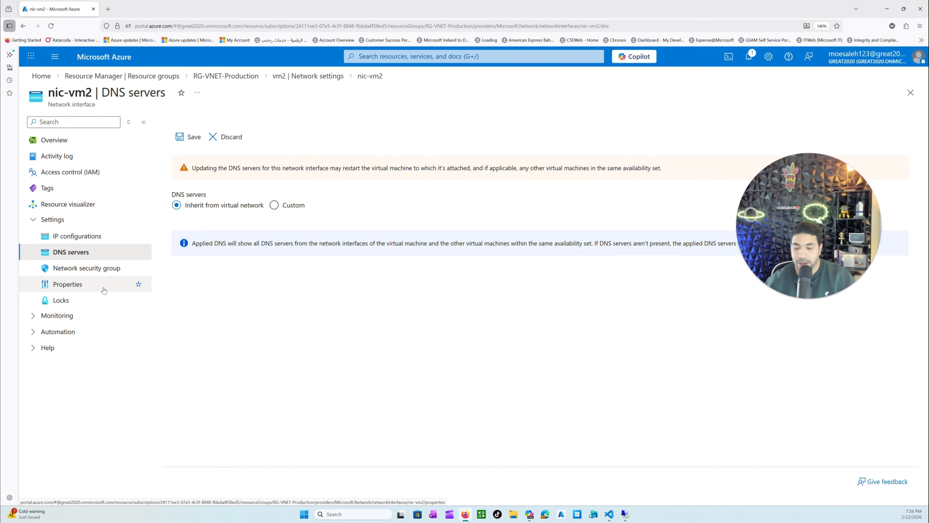
pyautogui.moveTo(180, 184)
pyautogui.mouseDown()
pyautogui.moveTo(258, 232)
pyautogui.moveTo(161, 197)
pyautogui.mouseUp()
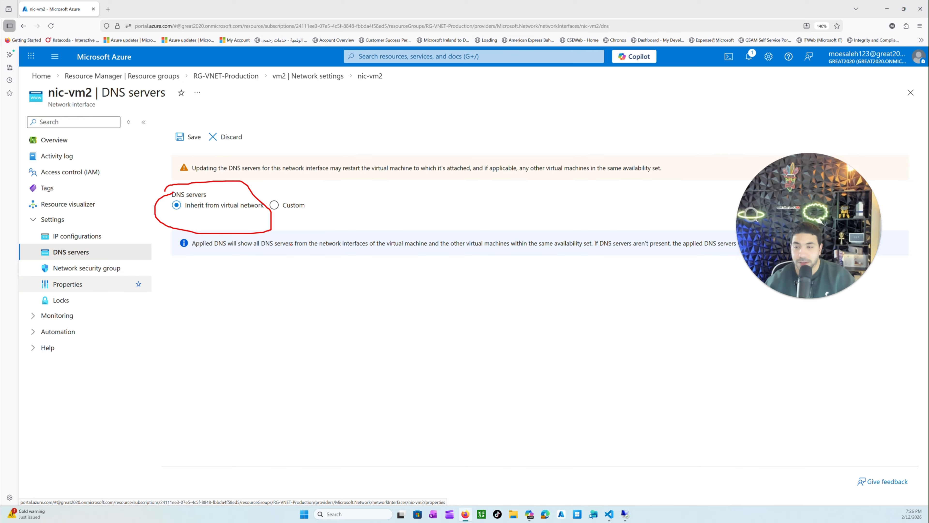
pyautogui.moveTo(304, 190)
pyautogui.mouseDown()
pyautogui.moveTo(288, 231)
pyautogui.moveTo(307, 189)
pyautogui.mouseUp()
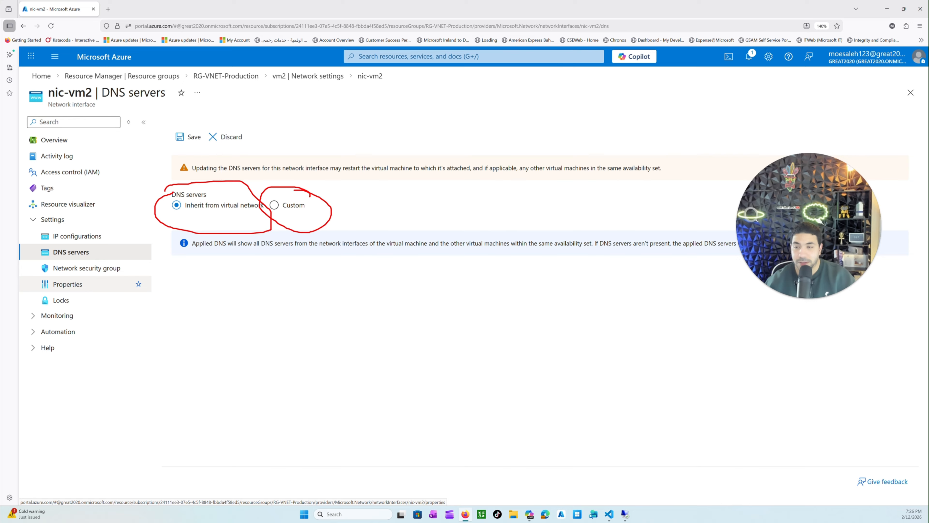
pyautogui.press('Escape')
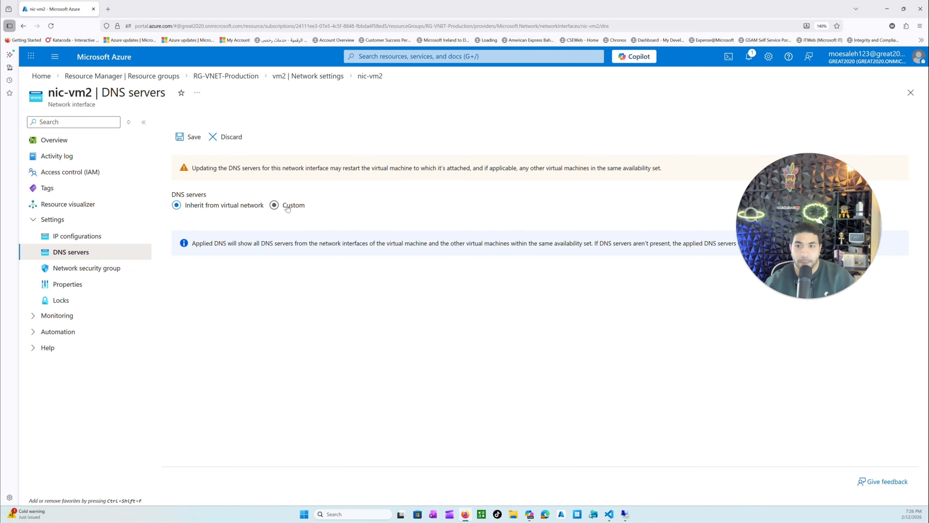
# - Set nic-vm2 to use the custom DNS server 10.0.0.4, save, and highlight the warning about restarting the attached VM
pyautogui.click(275, 206)
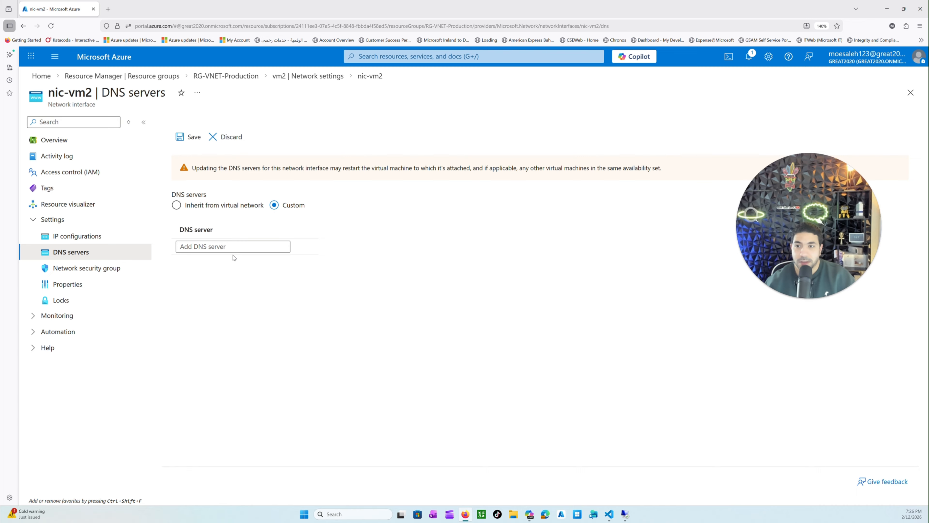
pyautogui.click(234, 246)
pyautogui.hotkey('ctrl', 'v')
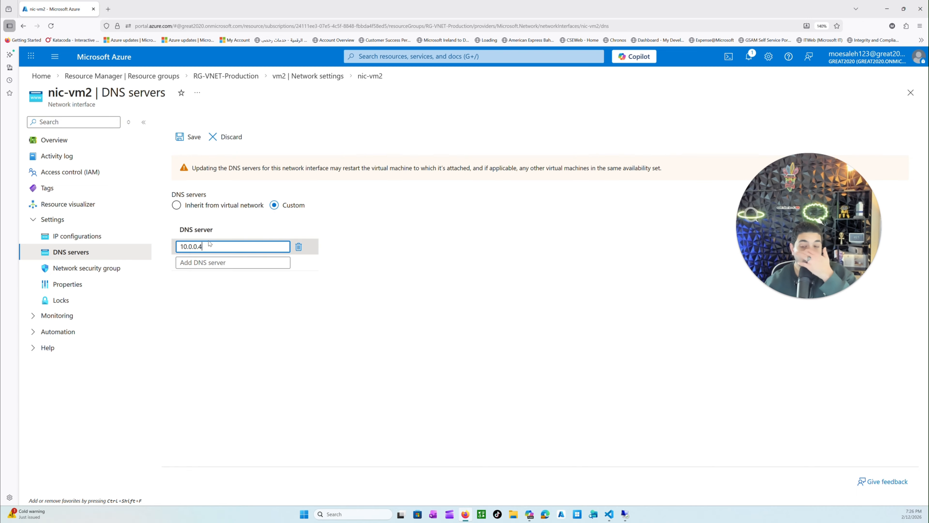
pyautogui.click(190, 137)
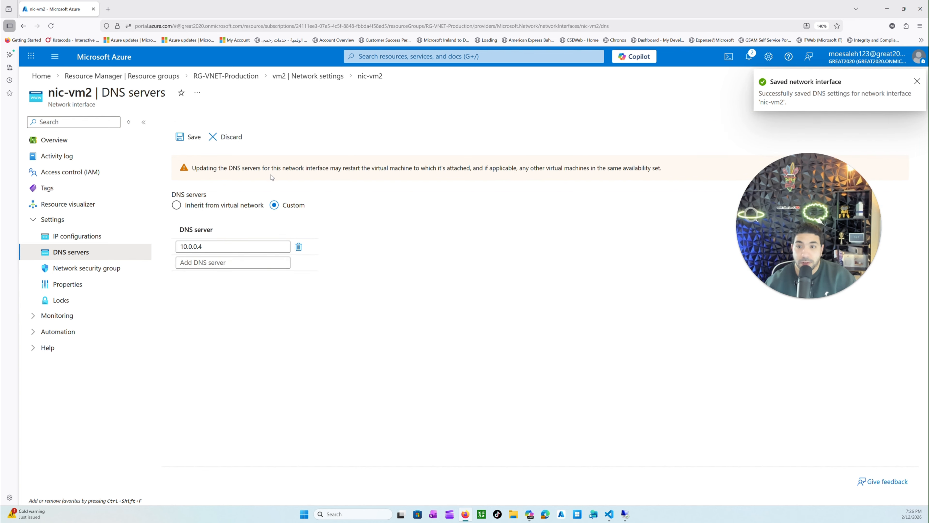
pyautogui.moveTo(331, 168); pyautogui.dragTo(473, 168)
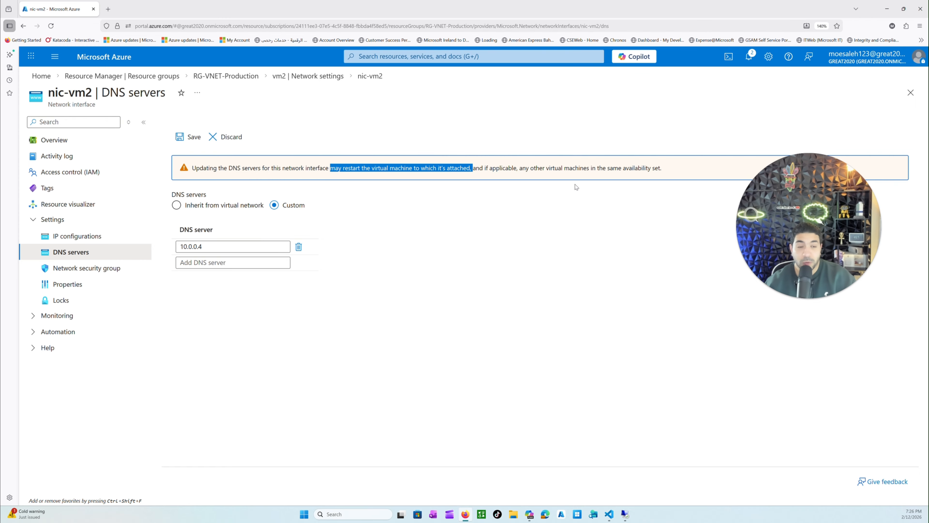
# - Return to vm1's remote desktop session and bring up the nested remote session to vm2 (10.0.2.4) in full screen
pyautogui.click(625, 514)
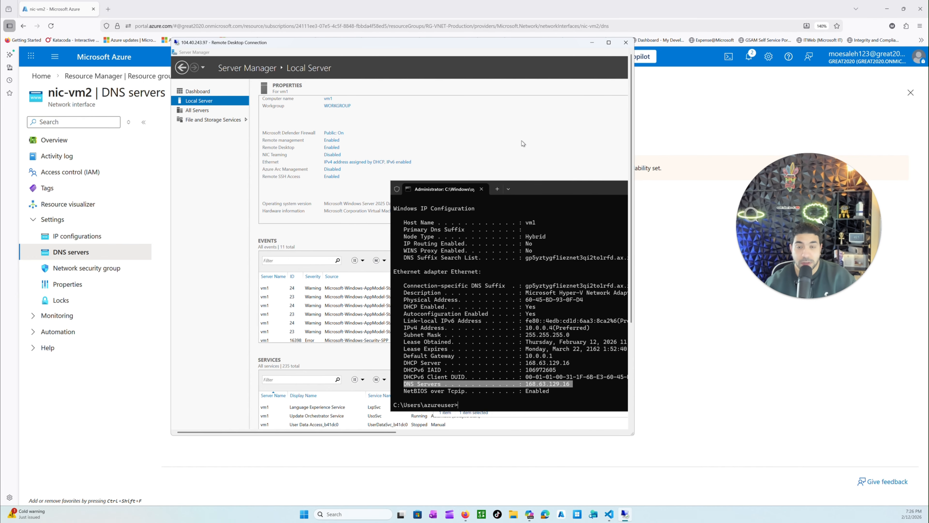
pyautogui.click(609, 42)
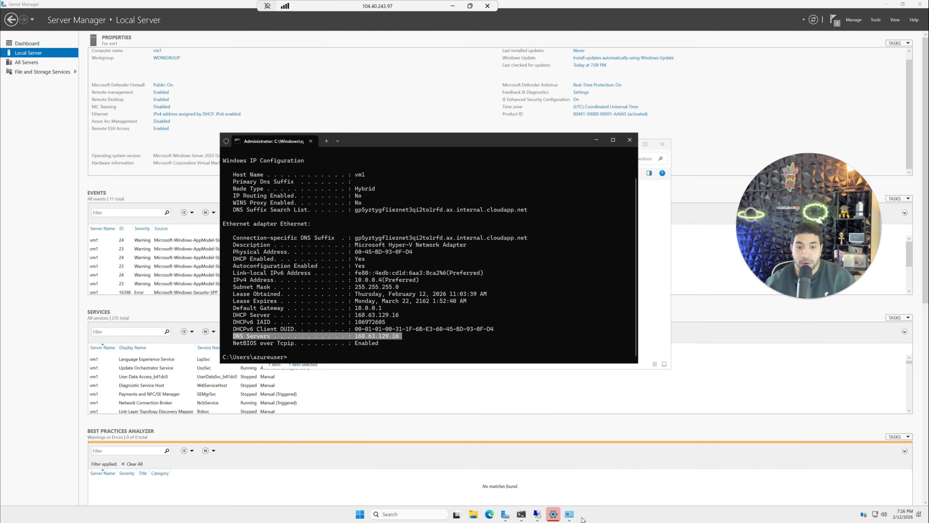
pyautogui.click(537, 515)
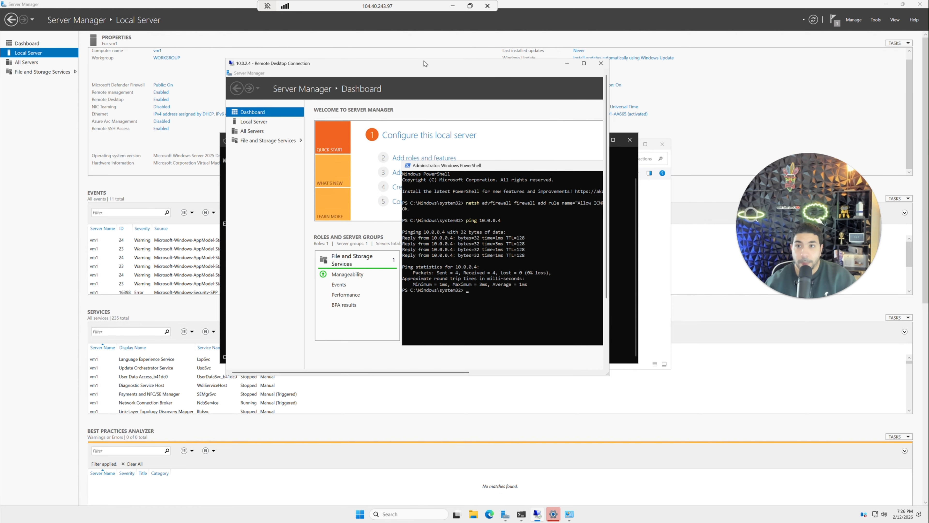
pyautogui.doubleClick(385, 66)
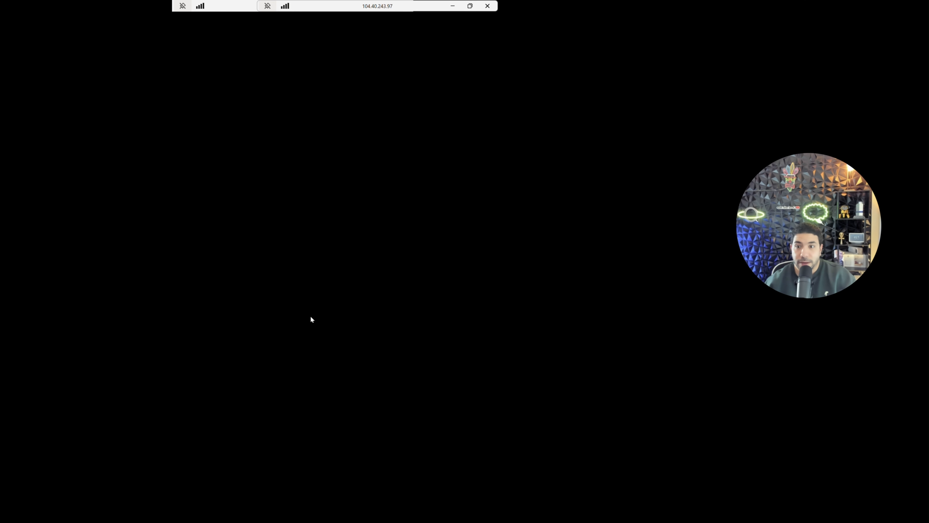
# - Clear vm2's PowerShell window, run ipconfig /all and highlight the DNS Servers address
pyautogui.write('cls')
pyautogui.press('Return')
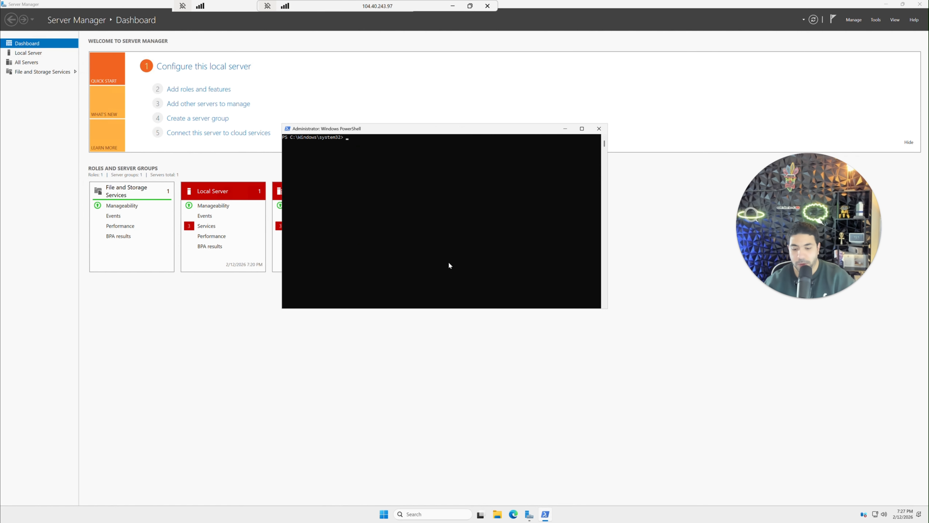
pyautogui.write('ipconfig /all')
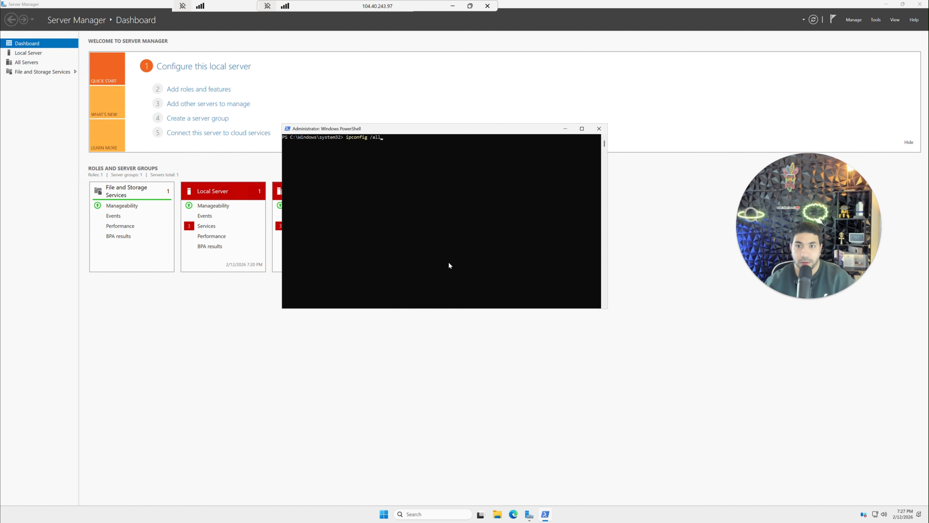
pyautogui.press('Return')
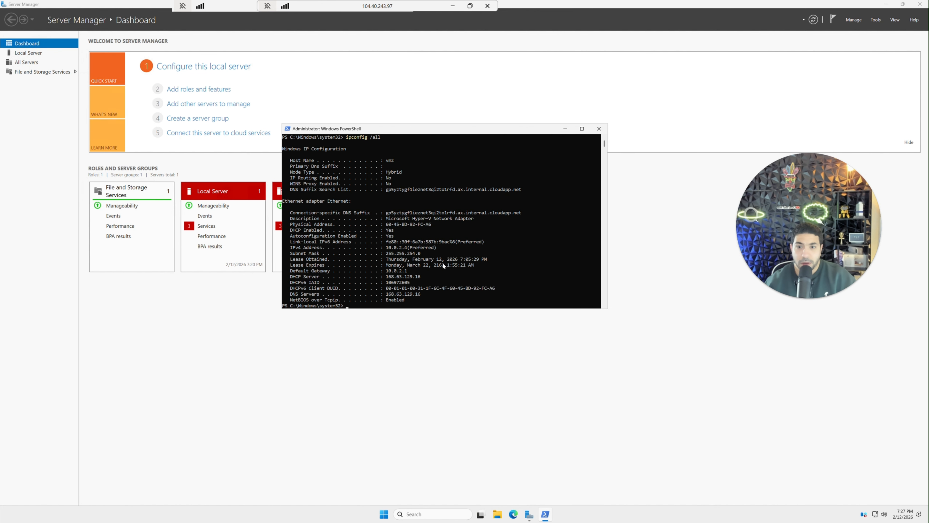
pyautogui.scroll(-1, 442, 264)
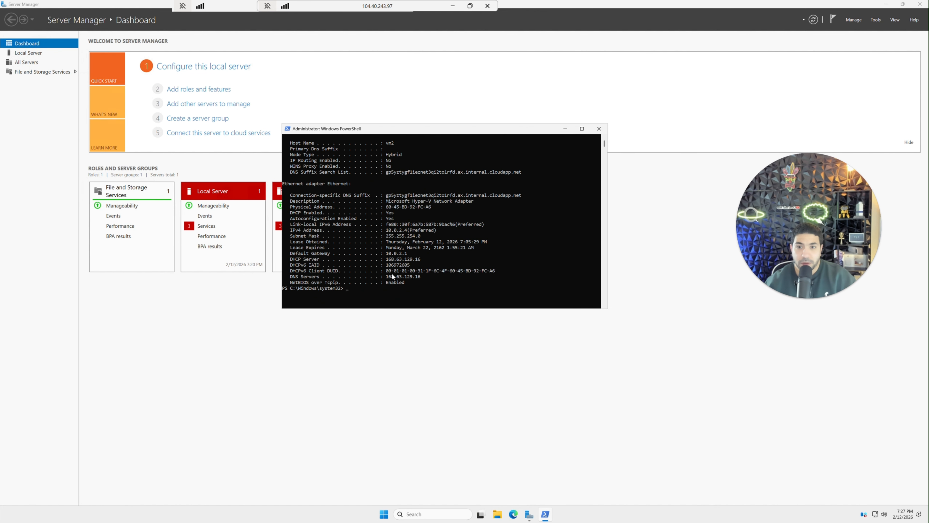
pyautogui.moveTo(299, 276); pyautogui.dragTo(385, 276)
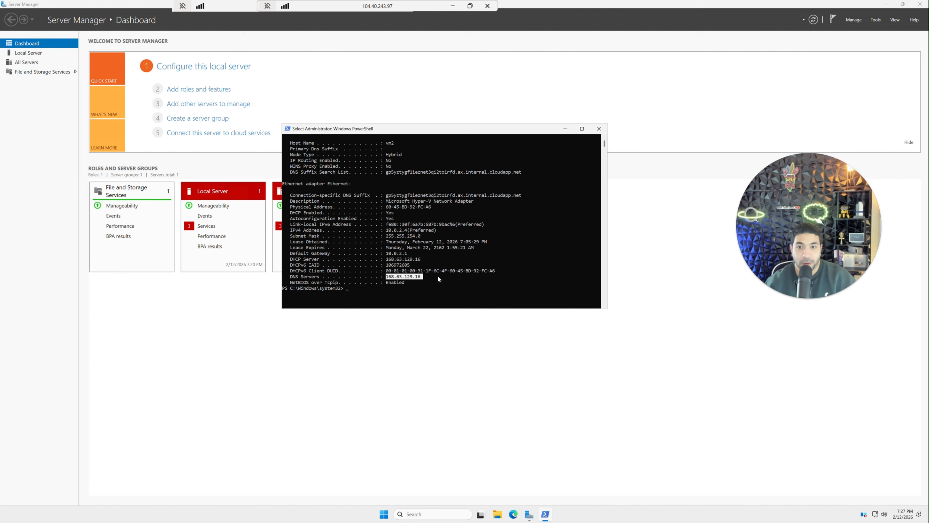
pyautogui.click(419, 292)
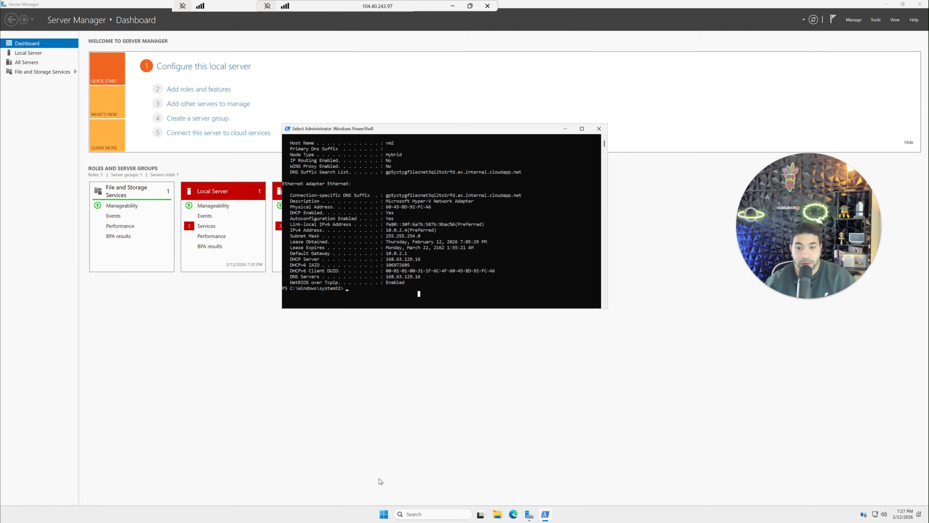
# - Restart vm2 with the reason Other (Unplanned) and dismiss the message about its ended remote session
pyautogui.rightClick(383, 514)
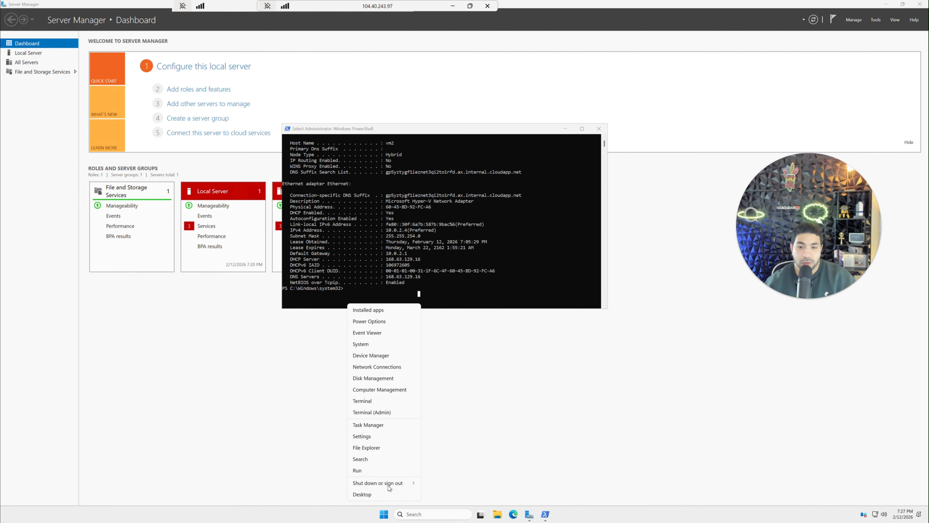
pyautogui.moveTo(413, 483)
pyautogui.click(436, 470)
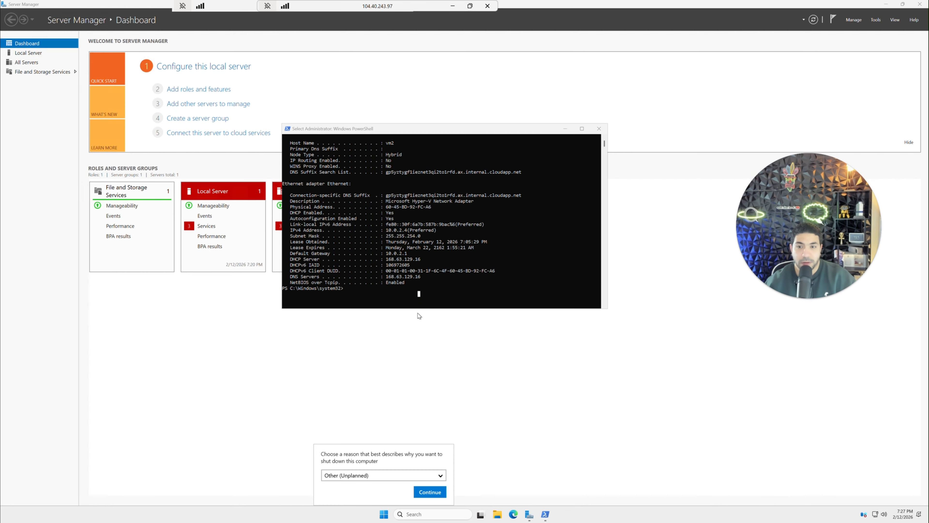
pyautogui.click(436, 495)
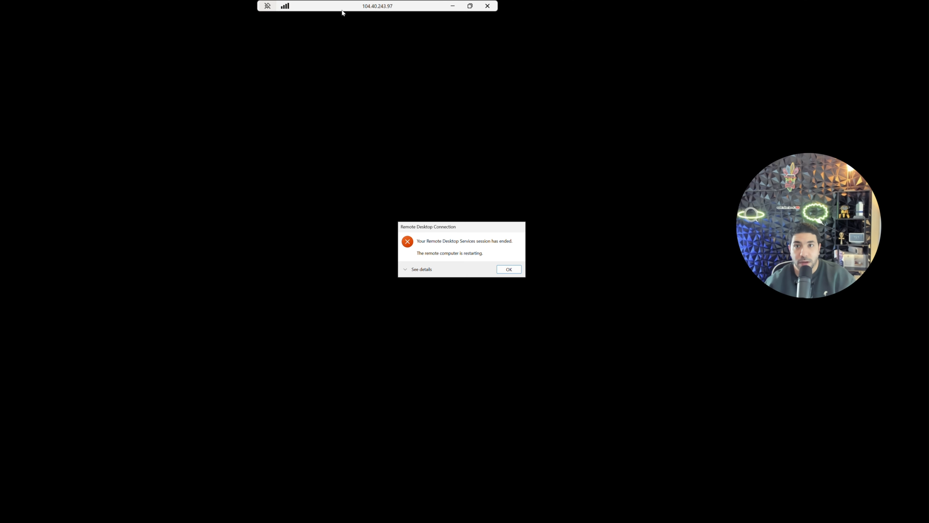
pyautogui.doubleClick(353, 6)
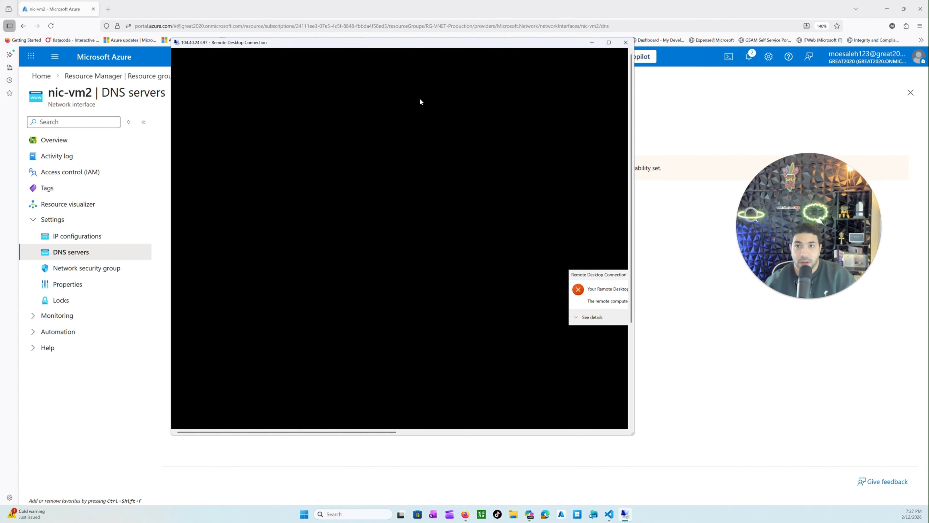
pyautogui.doubleClick(420, 43)
pyautogui.click(505, 271)
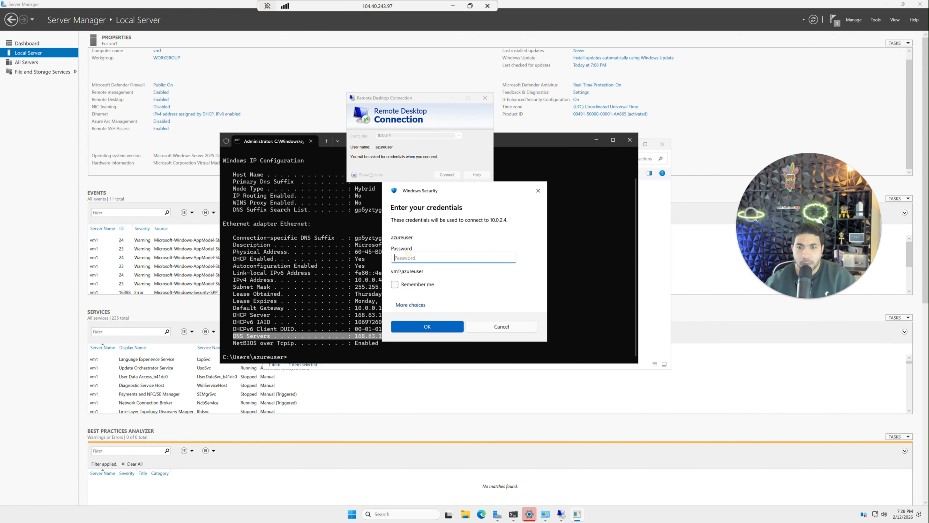
# - Reconnect from vm1 to vm2 at 10.0.2.4, entering the account password and accepting the connection, and move the connection bar aside
pyautogui.write('*****')
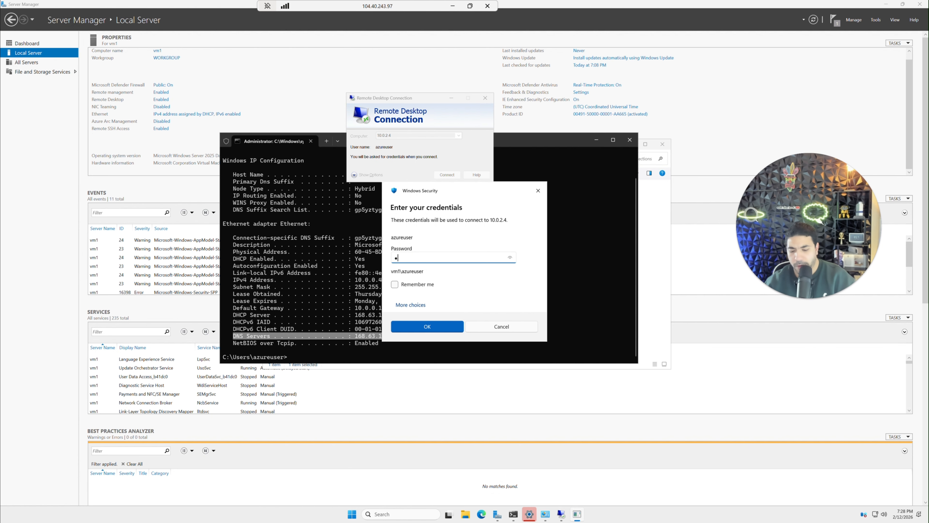
pyautogui.write('*******')
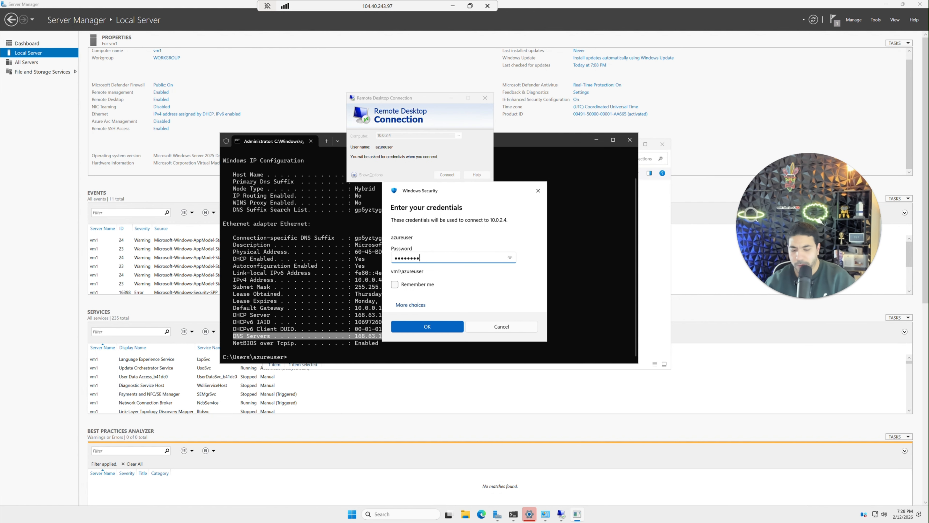
pyautogui.press('Return')
pyautogui.click(443, 200)
pyautogui.moveTo(382, 7); pyautogui.dragTo(499, 15)
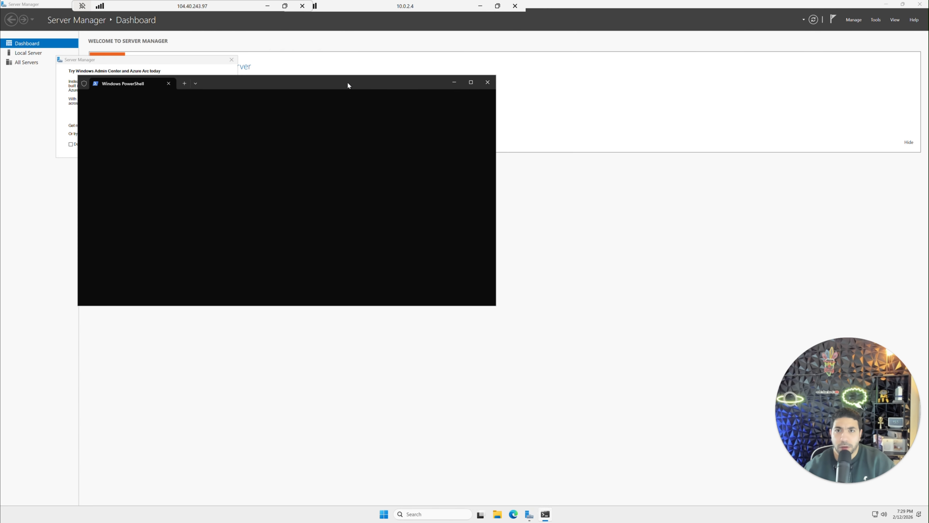
# - Run ipconfig /all in vm2's PowerShell window and highlight the DNS Servers address
pyautogui.moveTo(365, 88); pyautogui.dragTo(418, 91)
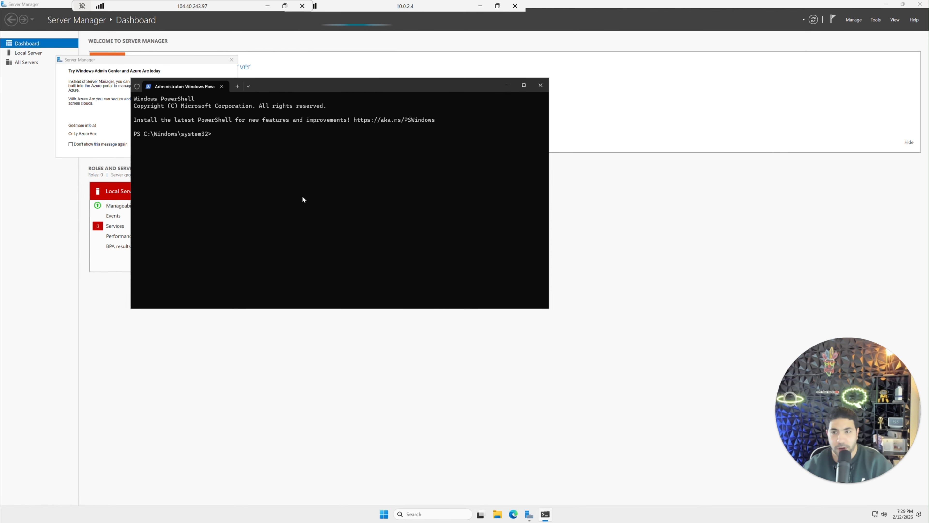
pyautogui.write('i')
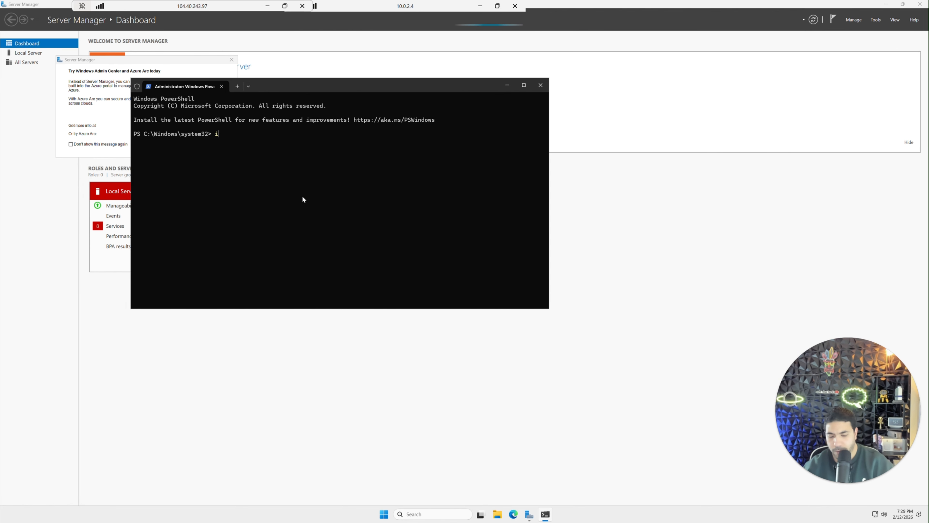
pyautogui.write('pconfig a')
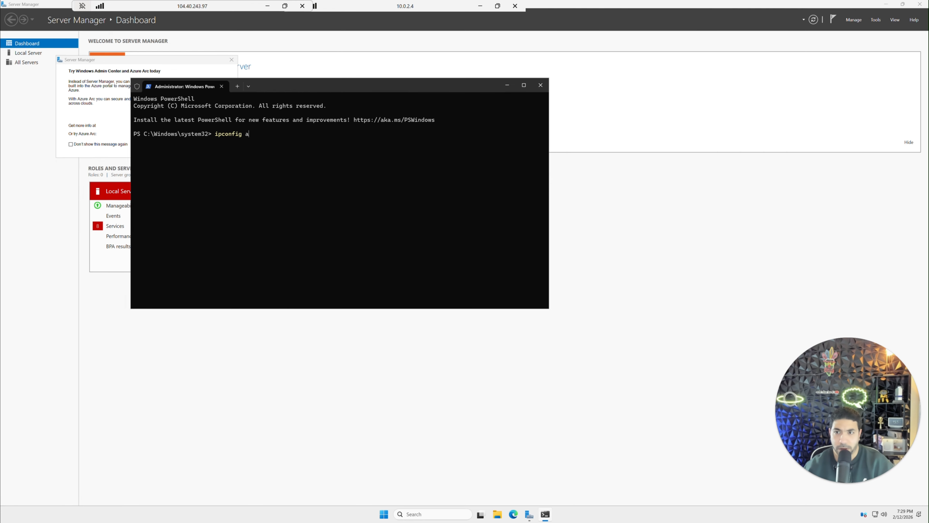
pyautogui.press('BackSpace')
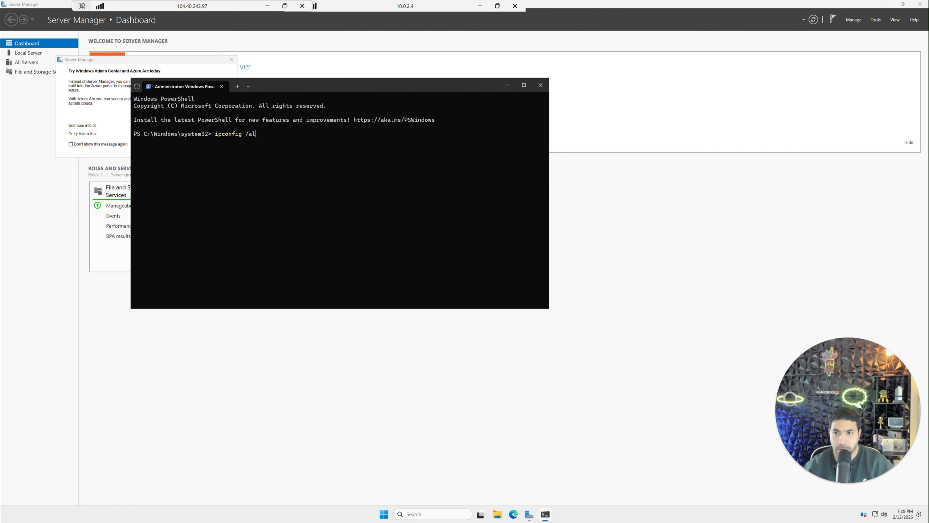
pyautogui.write('/all')
pyautogui.press('Return')
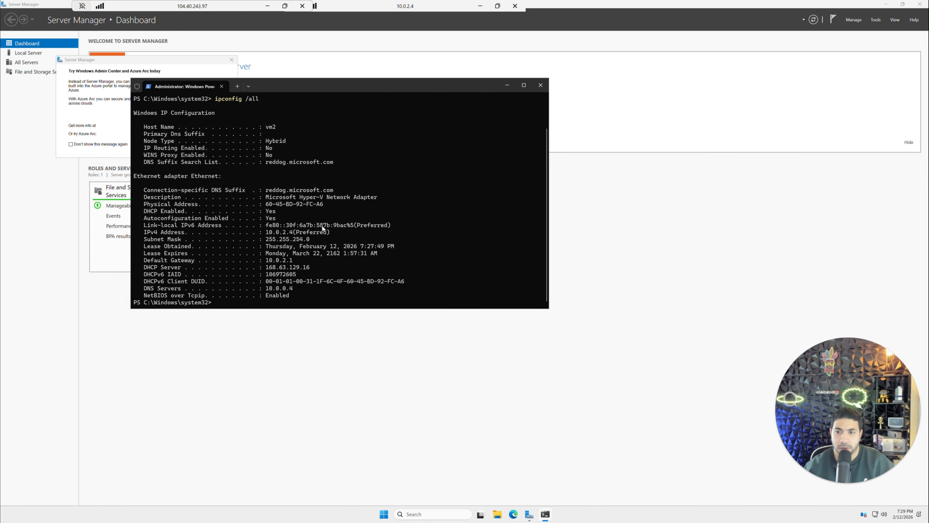
pyautogui.moveTo(267, 289); pyautogui.dragTo(296, 288)
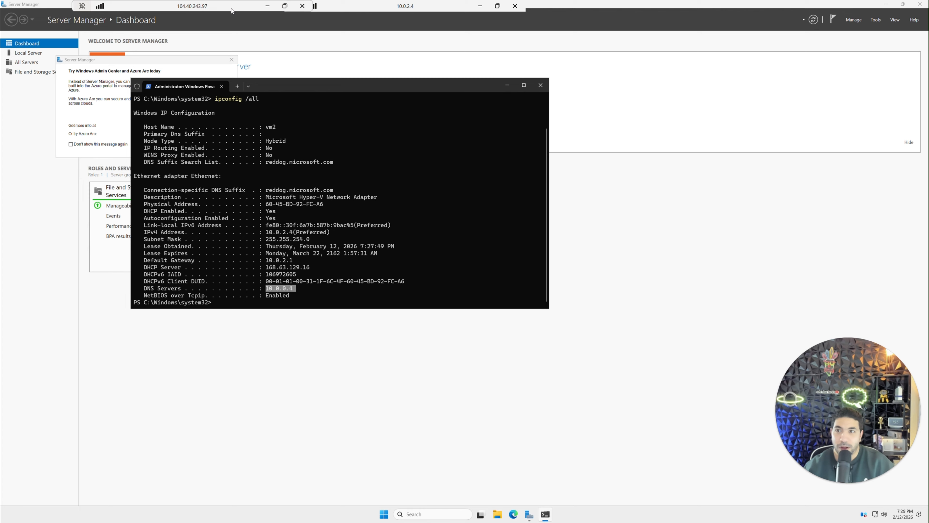
# - Place vm2's remote session window beside vm1's command window to compare their ipconfig outputs
pyautogui.moveTo(357, 8); pyautogui.dragTo(532, 304)
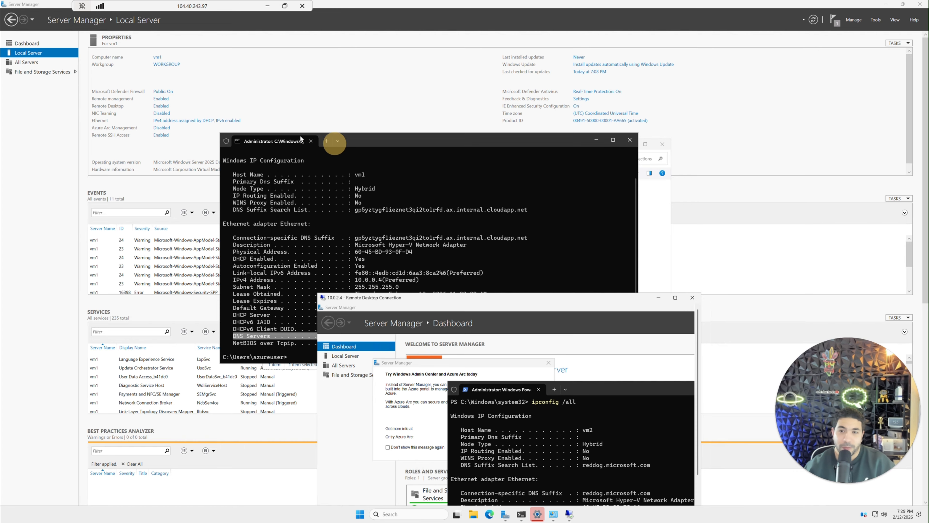
pyautogui.moveTo(301, 139); pyautogui.dragTo(220, 94)
pyautogui.click(590, 298)
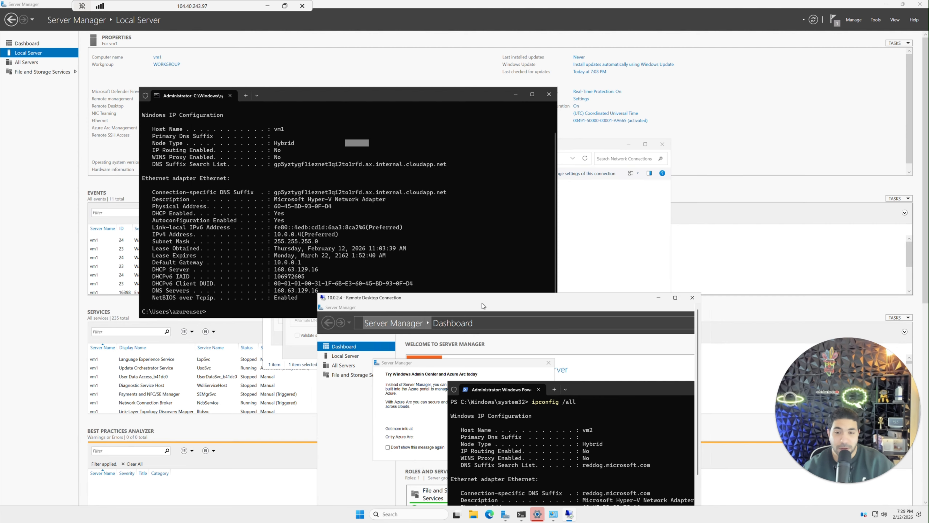
pyautogui.moveTo(555, 295); pyautogui.dragTo(536, 249)
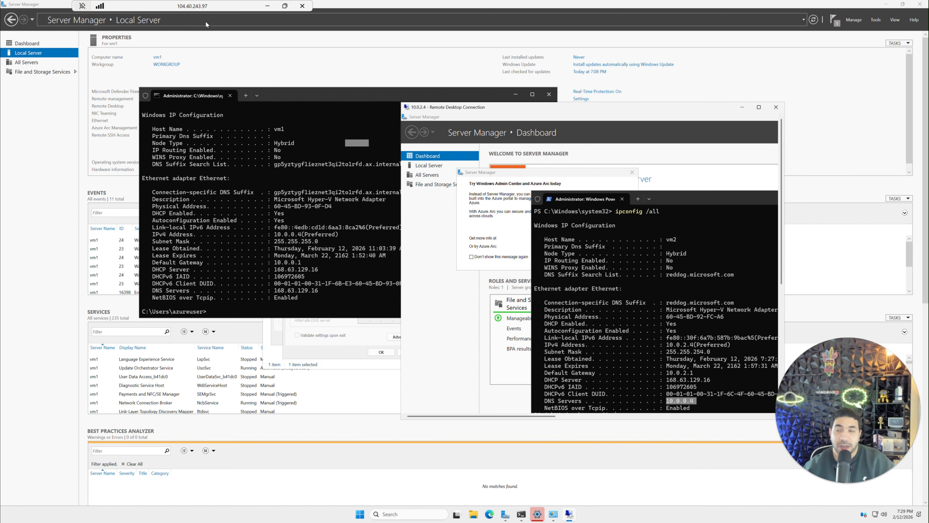
pyautogui.moveTo(217, 6); pyautogui.dragTo(277, 63)
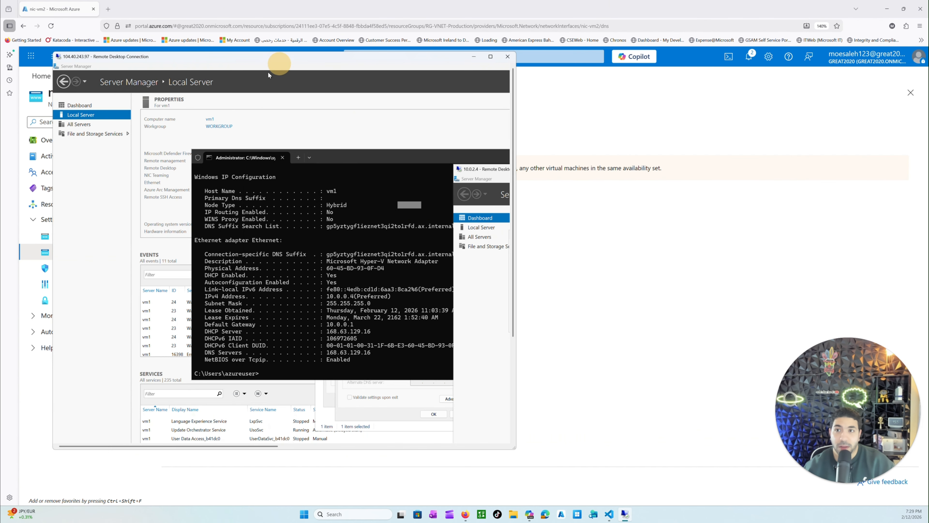
pyautogui.doubleClick(137, 59)
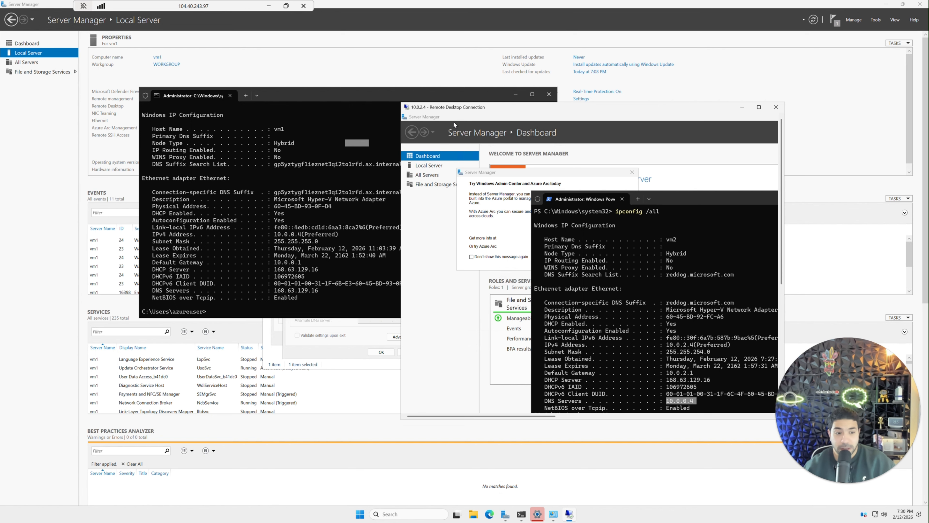
# - Take vm1's remote session out of full screen and open the RG-VNET-Production resource group in the Azure portal
pyautogui.doubleClick(201, 5)
pyautogui.moveTo(293, 57); pyautogui.dragTo(347, 116)
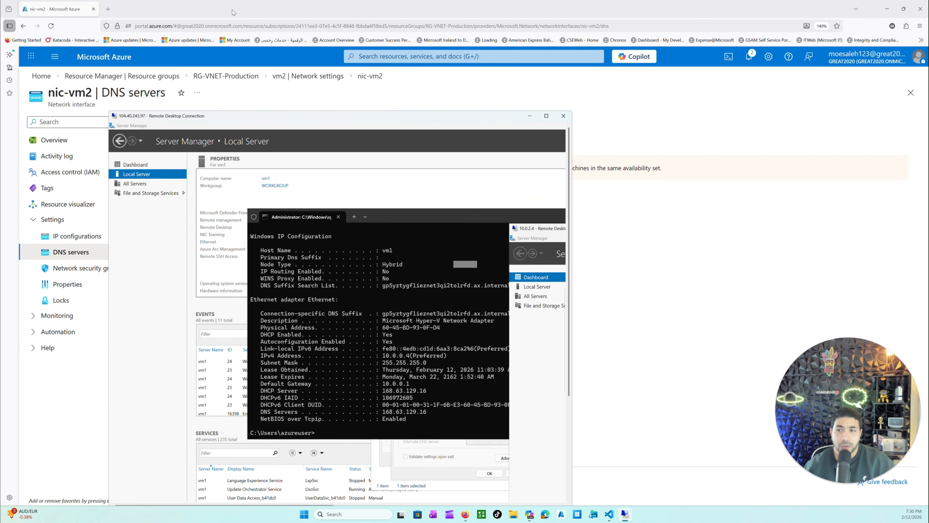
pyautogui.click(241, 12)
pyautogui.click(220, 76)
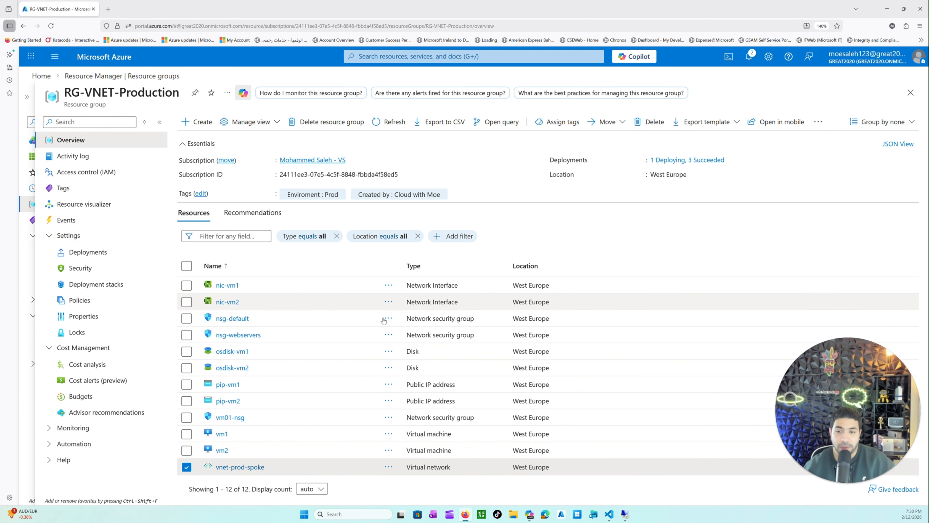
# - Switch to VS Code, allow the chat agent's command deleting vm1 and vm2, and close the ended remote desktop connection
pyautogui.hotkey('alt', 'Tab')
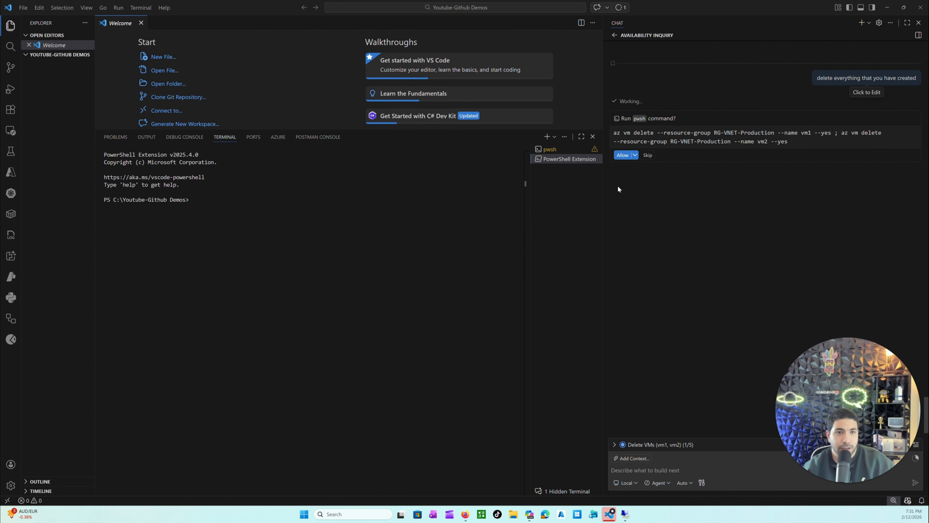
pyautogui.click(622, 155)
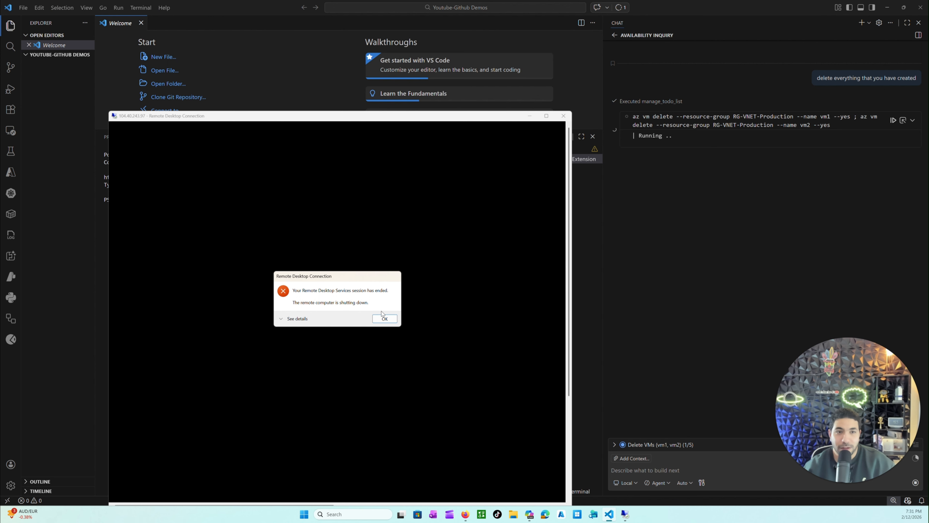
pyautogui.click(376, 319)
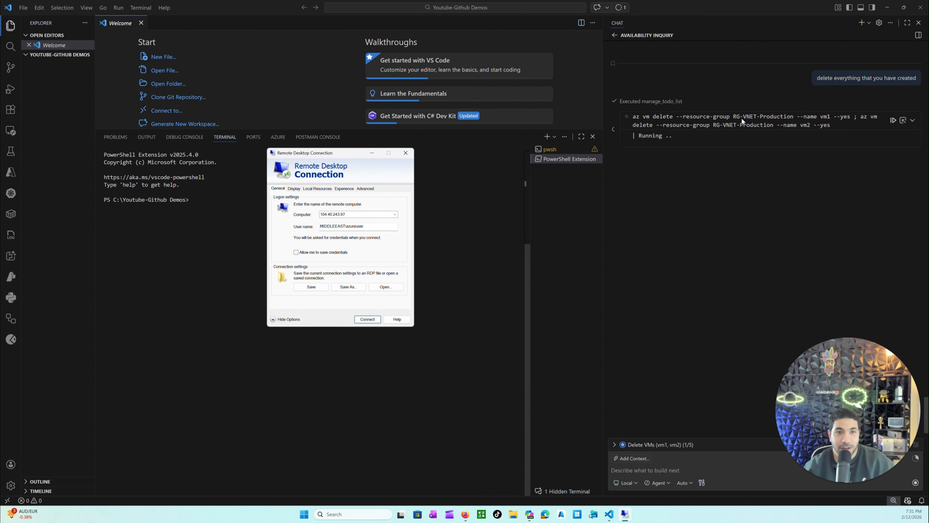
pyautogui.click(406, 153)
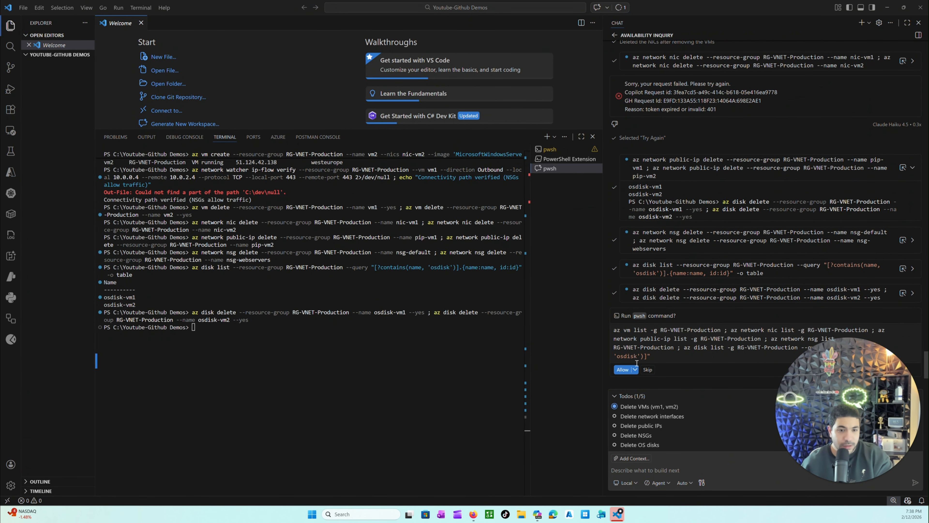
# - Allow the agent's resource listing command and check the cleanup in its summary and in RG-VNET-Production's refreshed resource list in the Azure portal
pyautogui.click(627, 369)
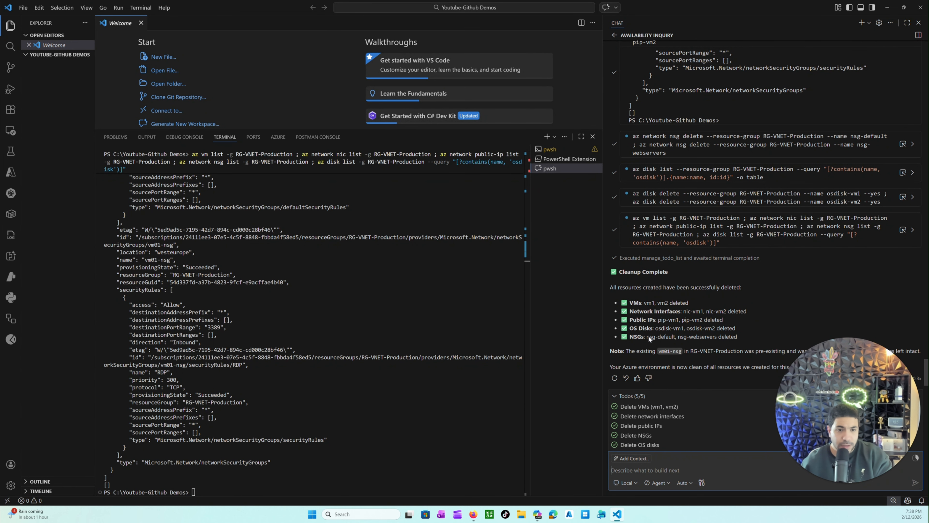
pyautogui.moveTo(621, 303); pyautogui.dragTo(734, 337)
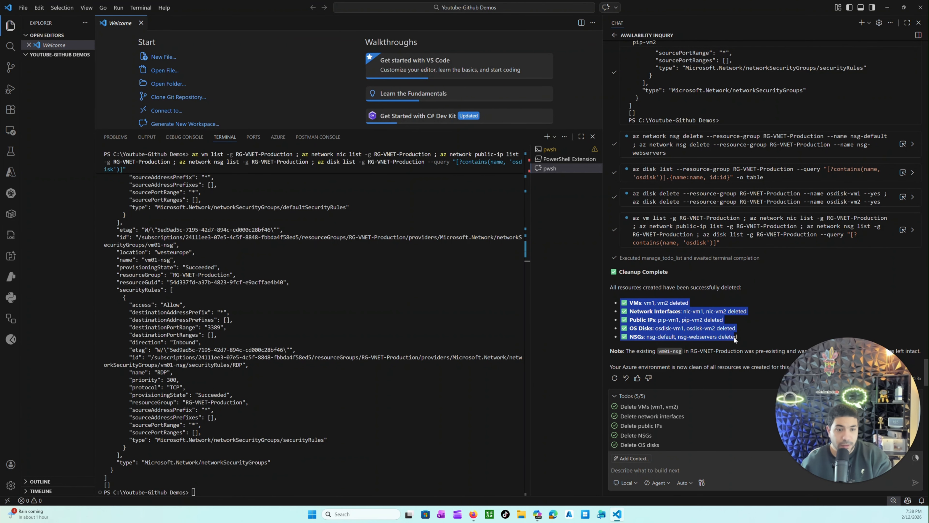
pyautogui.click(474, 514)
pyautogui.click(388, 122)
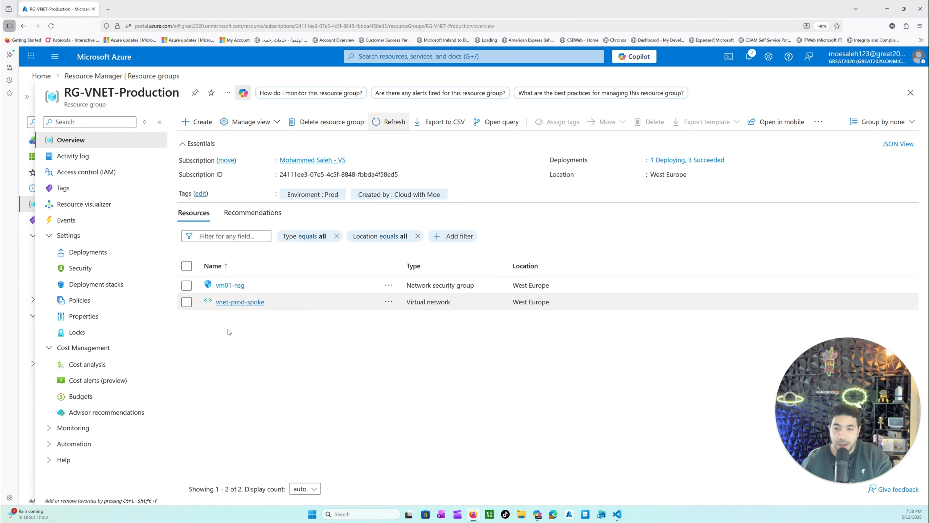
# - Delete the vm01-nsg network security group from RG-VNET-Production
pyautogui.click(236, 288)
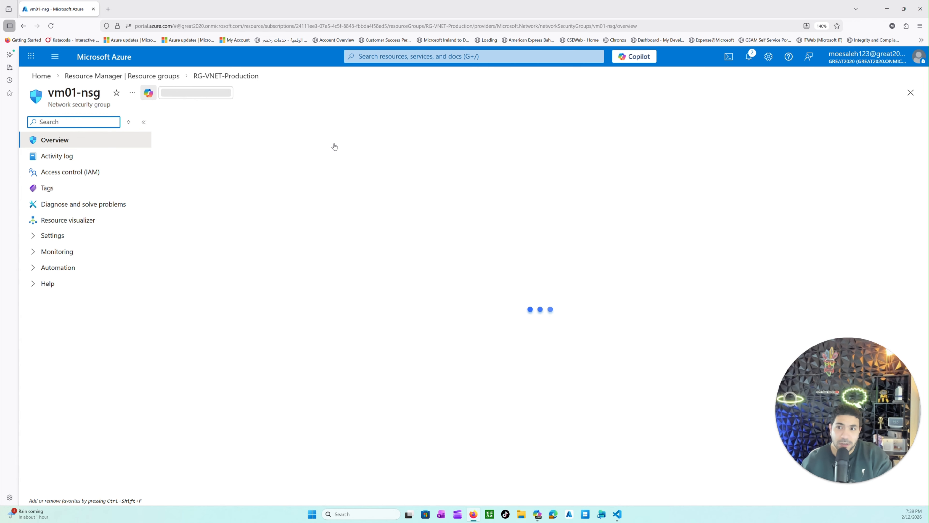
pyautogui.click(241, 125)
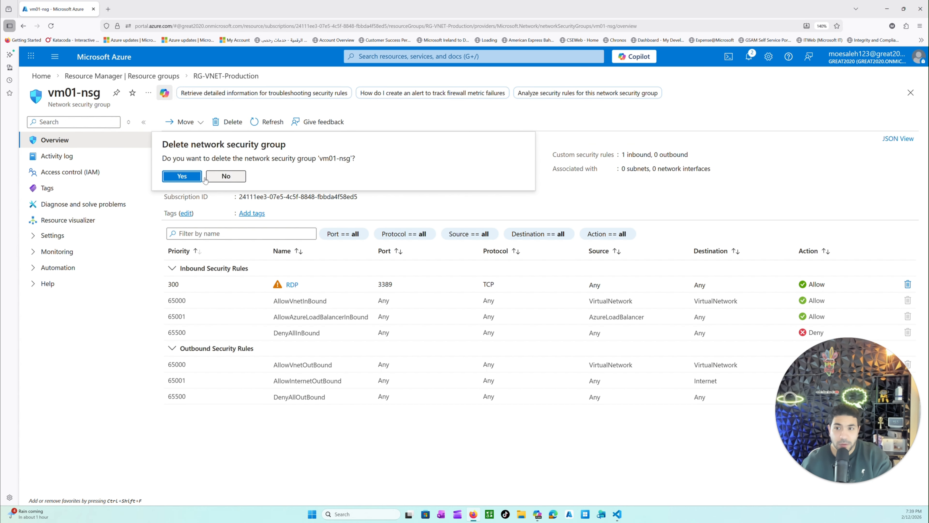
pyautogui.click(190, 177)
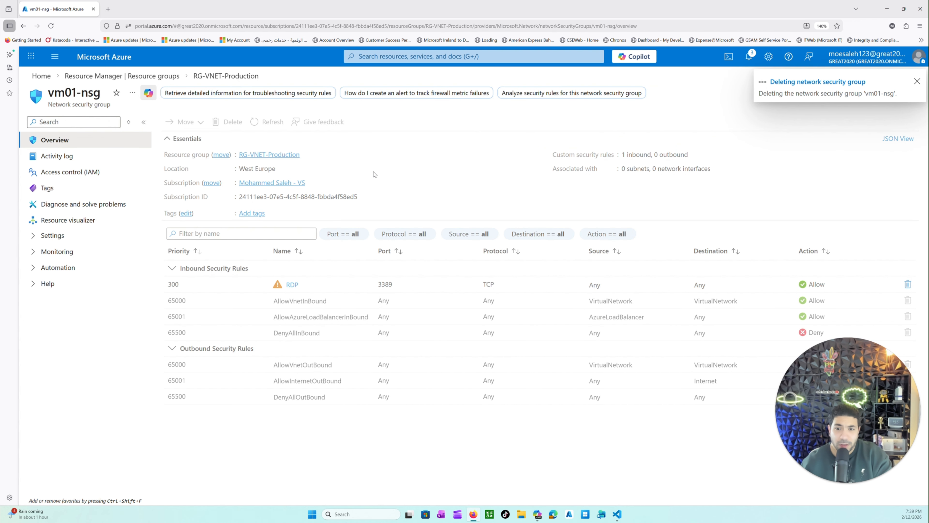